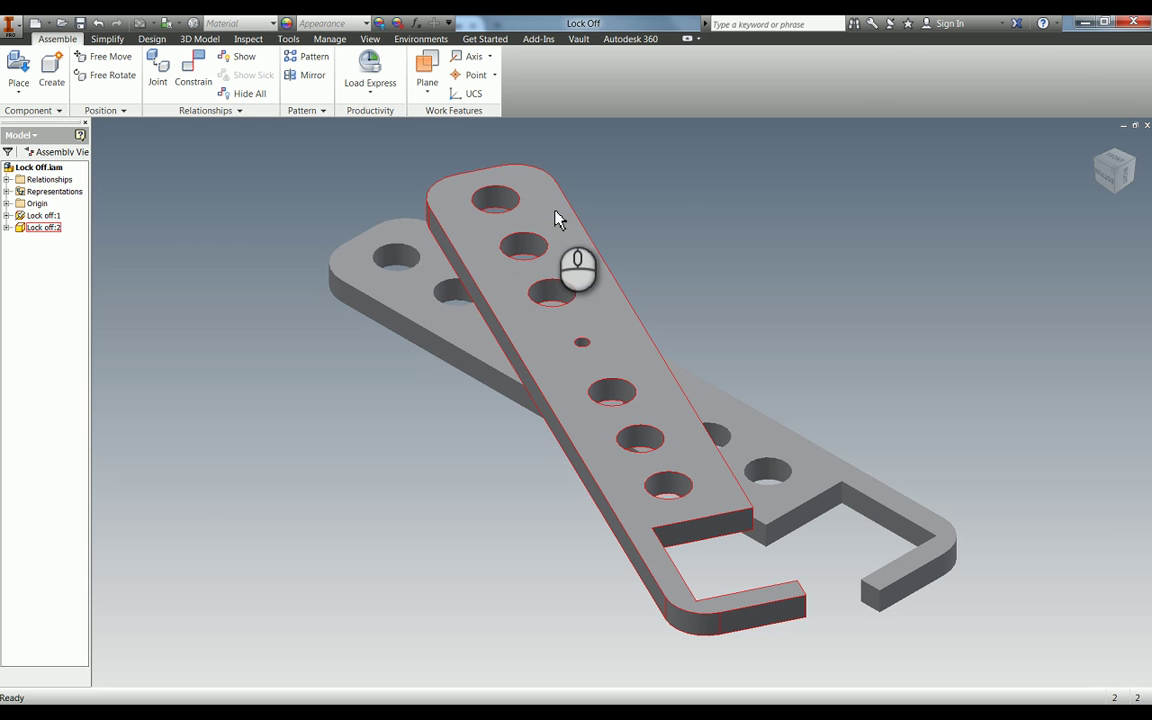
Close the Lock Off assembly and create a new part file
click(1147, 125)
click(555, 389)
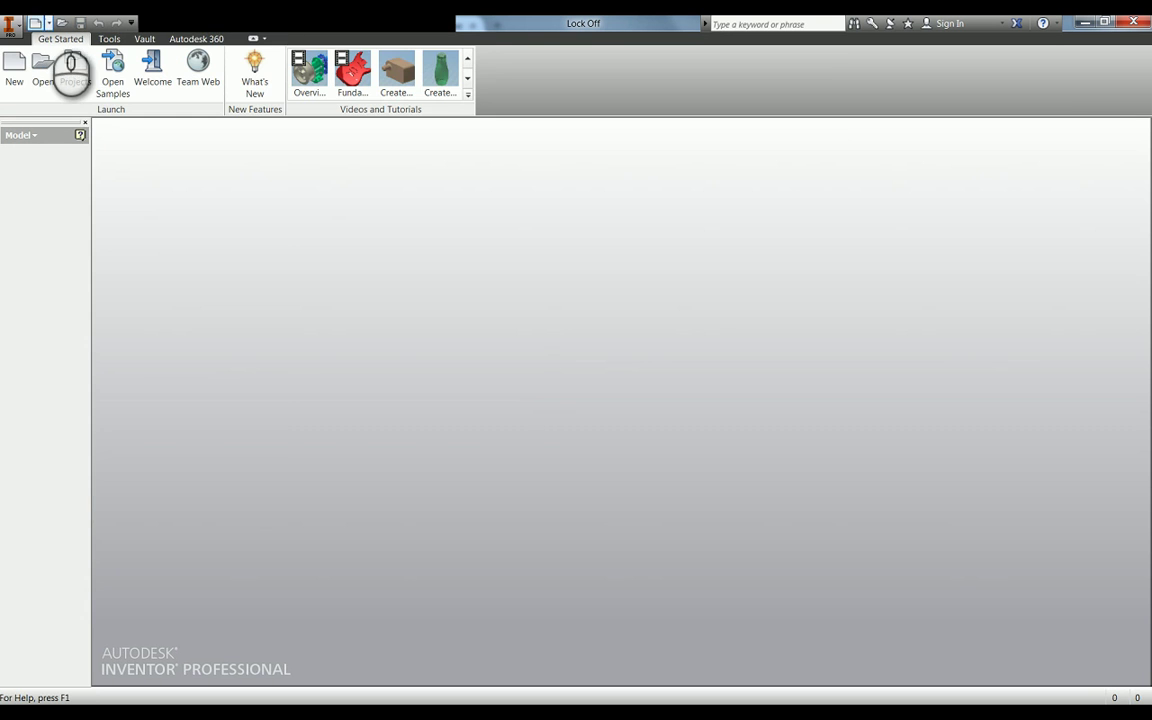
click(47, 23)
click(88, 108)
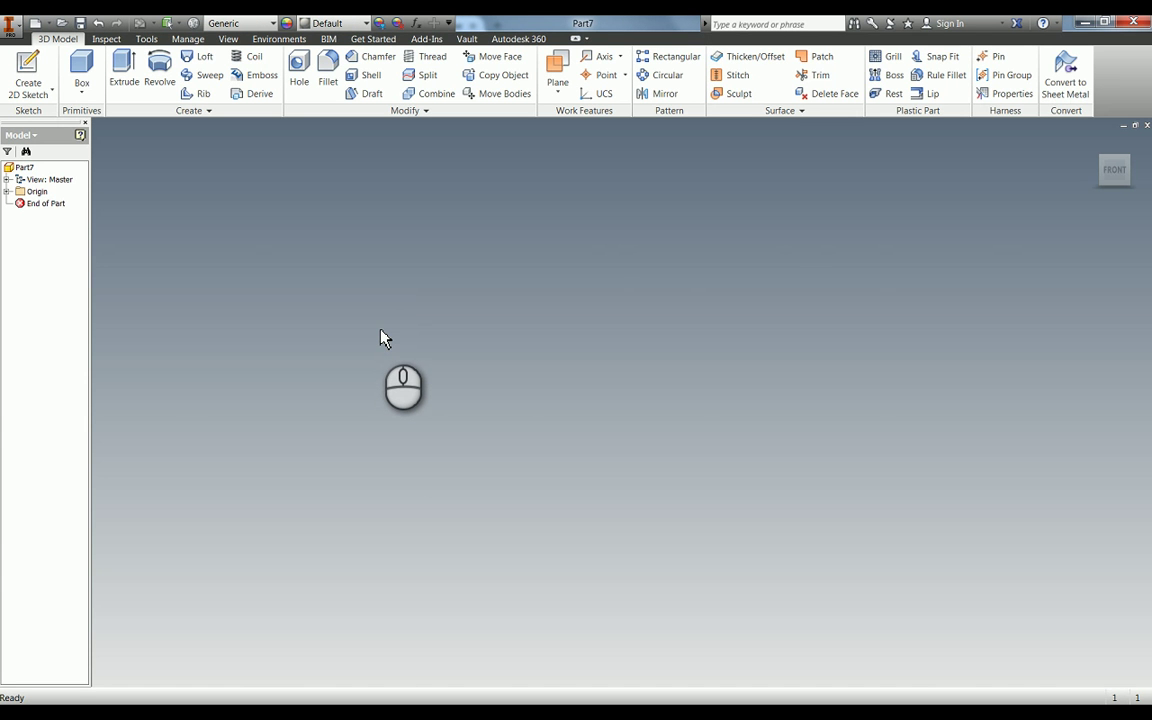
Start a sketch on the front (XY) origin plane and draw a two-point rectangle around the origin
key(s)
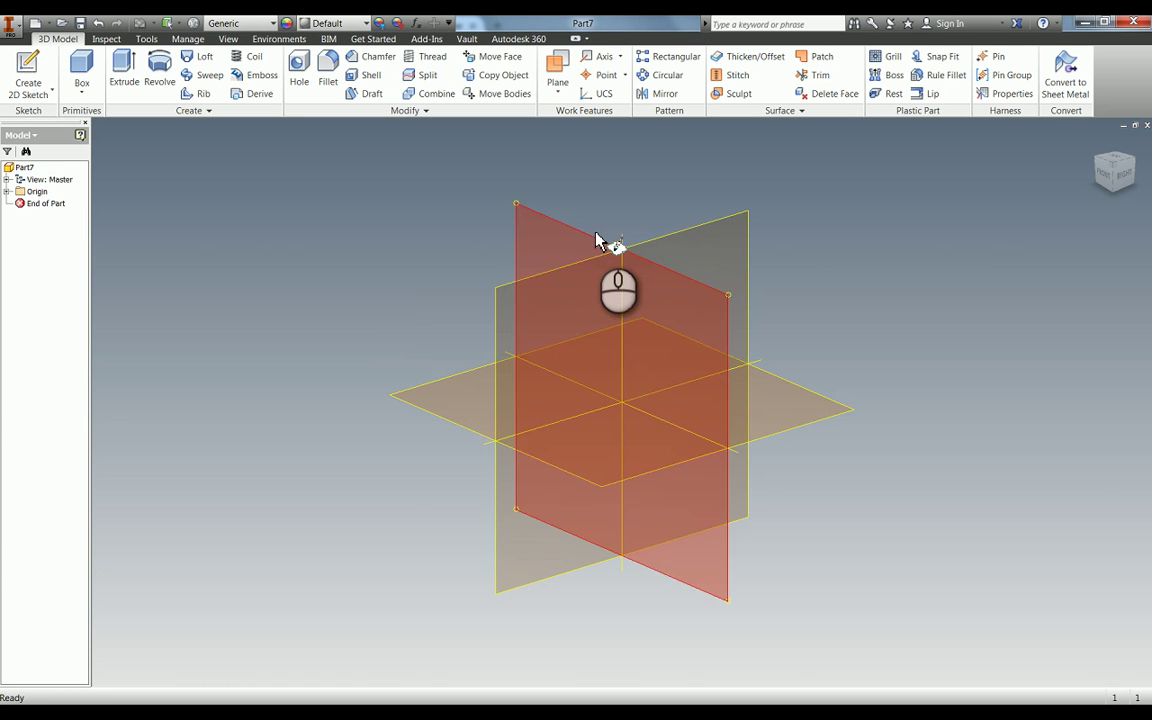
click(590, 233)
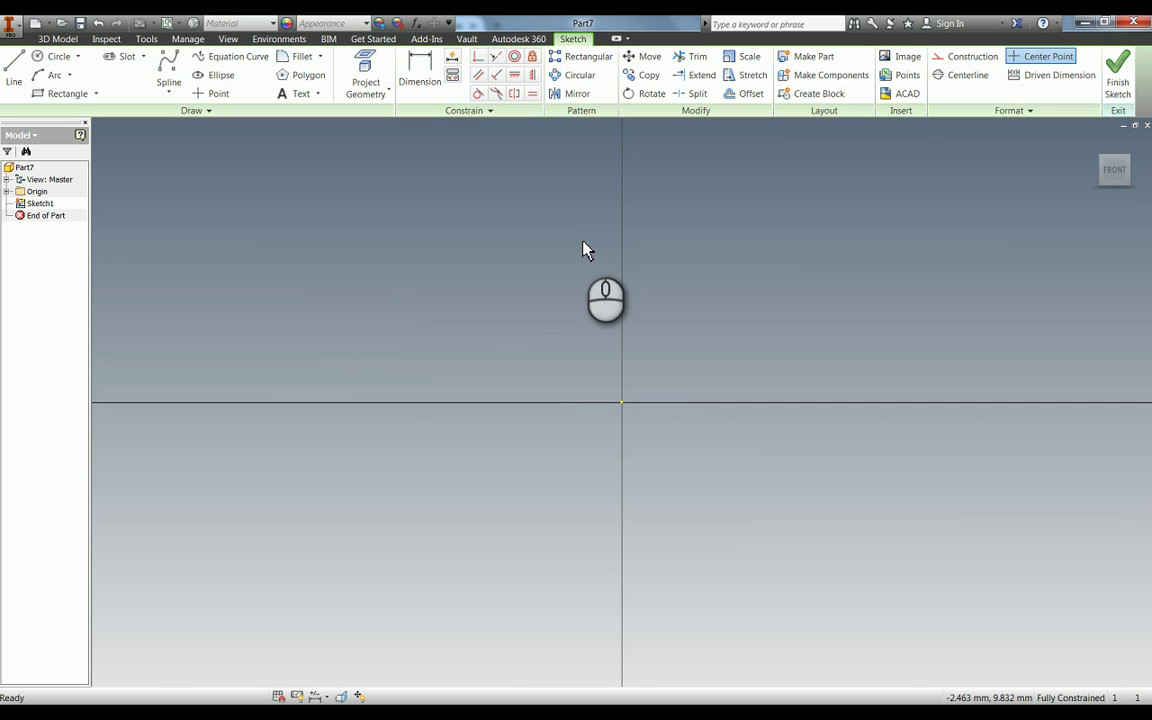
click(67, 93)
click(300, 256)
click(843, 515)
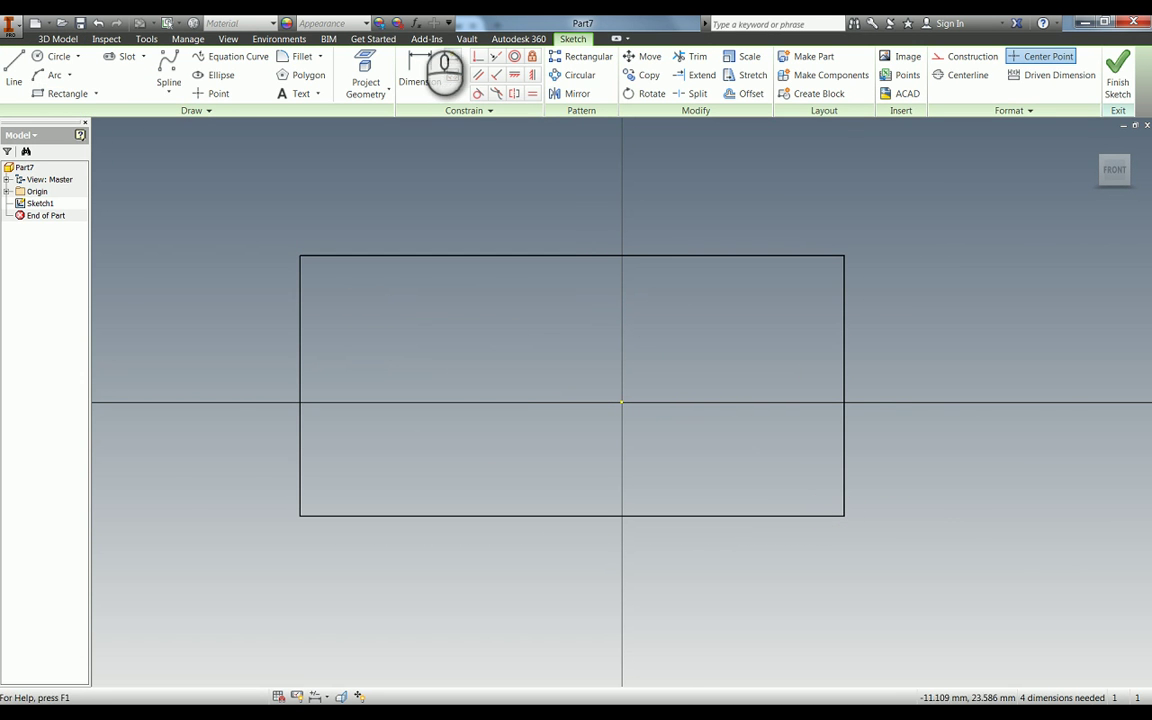
Centre the rectangle on the origin by aligning its left edge's midpoint horizontally and its top edge's midpoint vertically with the centre point
click(516, 77)
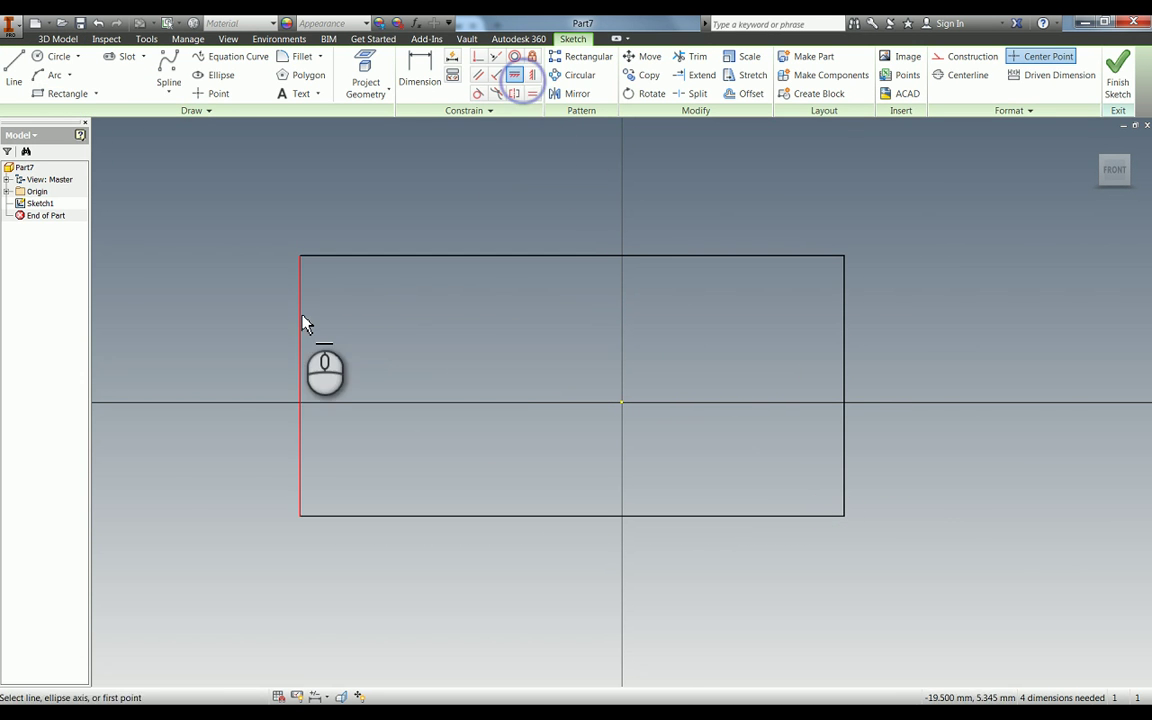
click(301, 387)
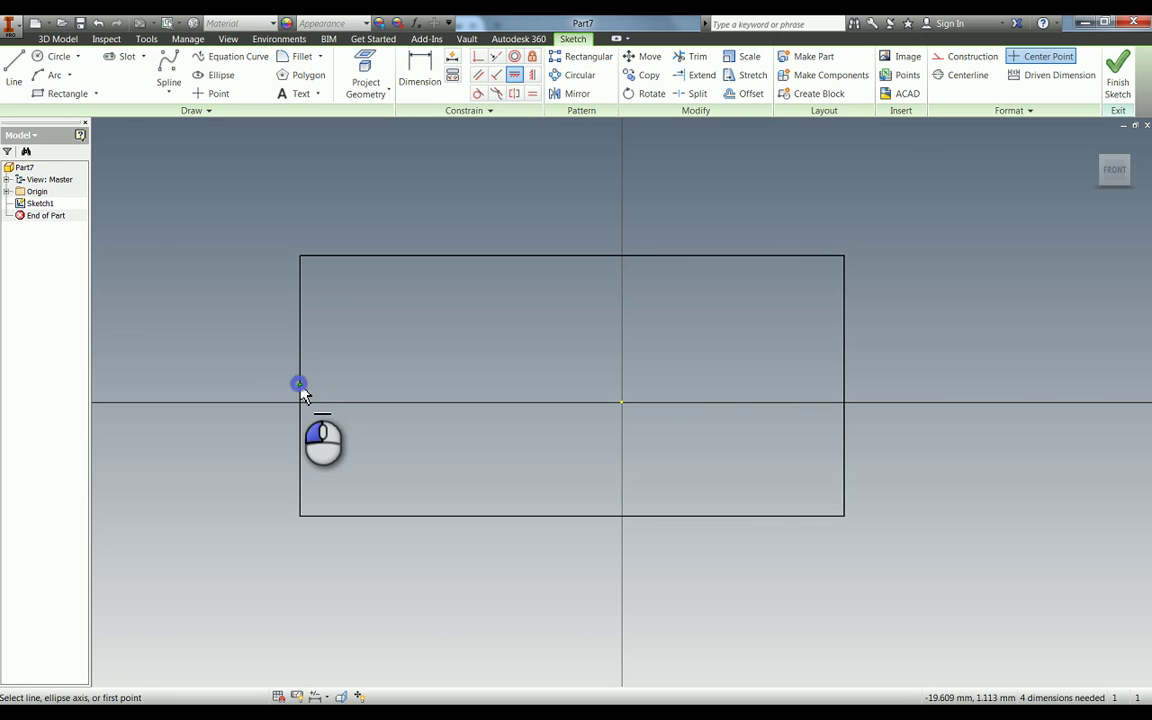
click(621, 403)
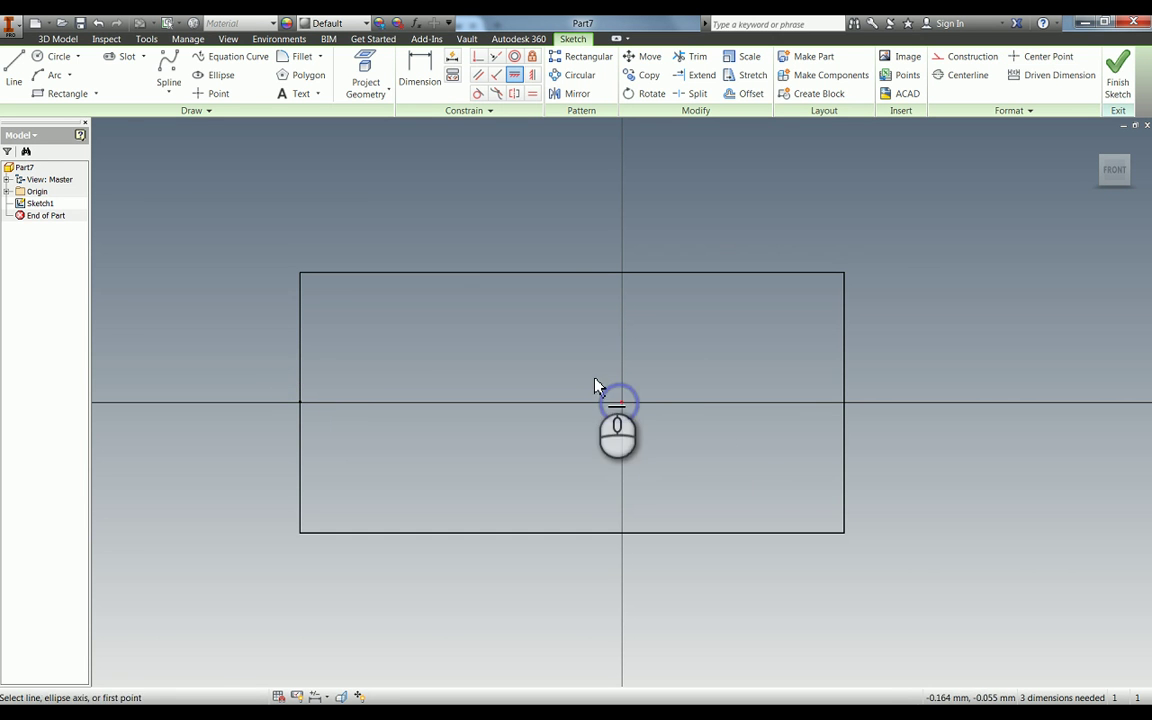
click(533, 76)
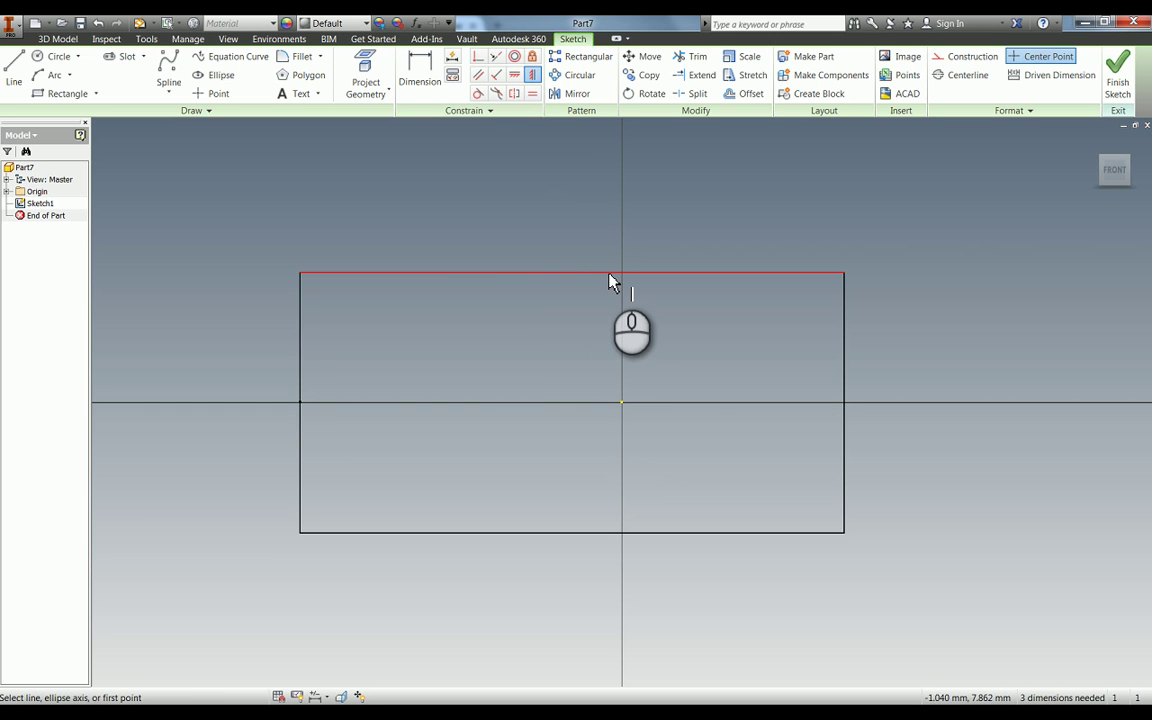
click(572, 274)
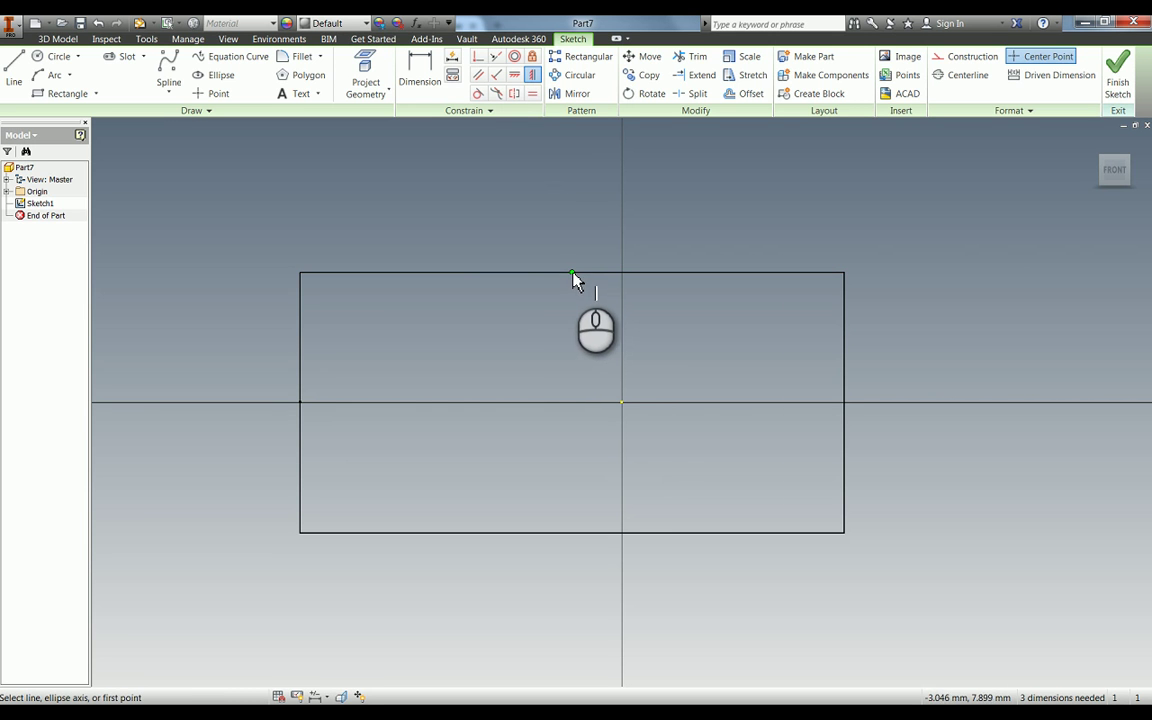
click(622, 404)
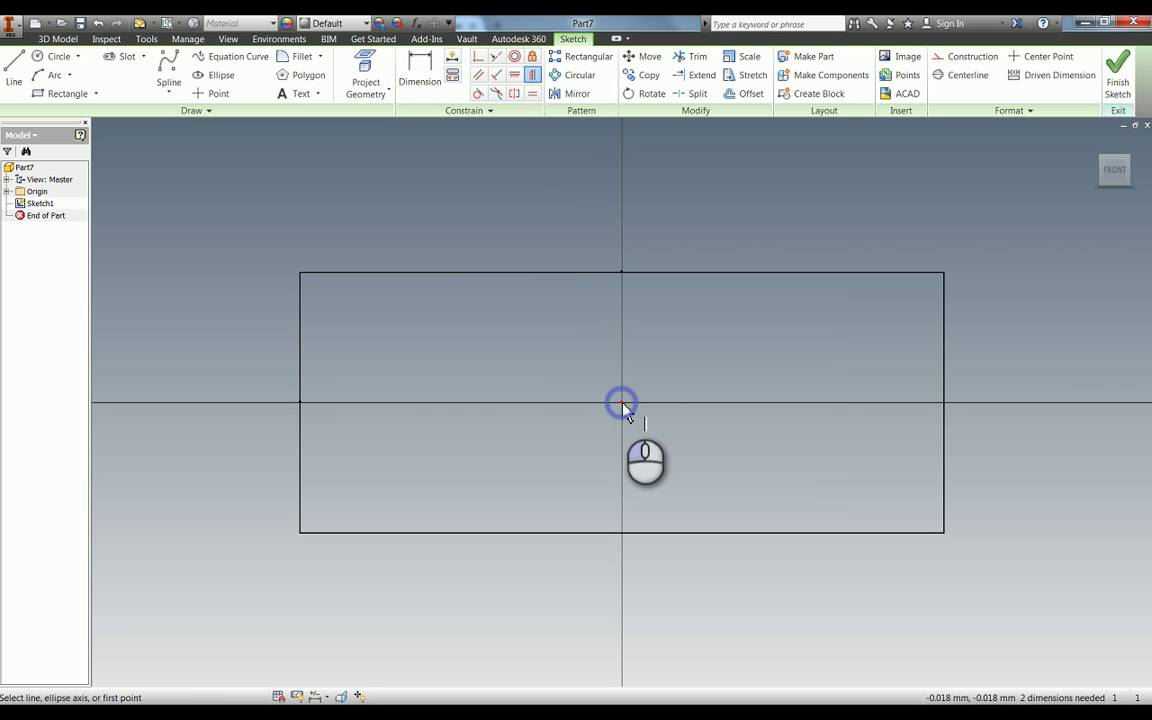
Dimension the rectangle's top edge to a length of 150 mm
key(d)
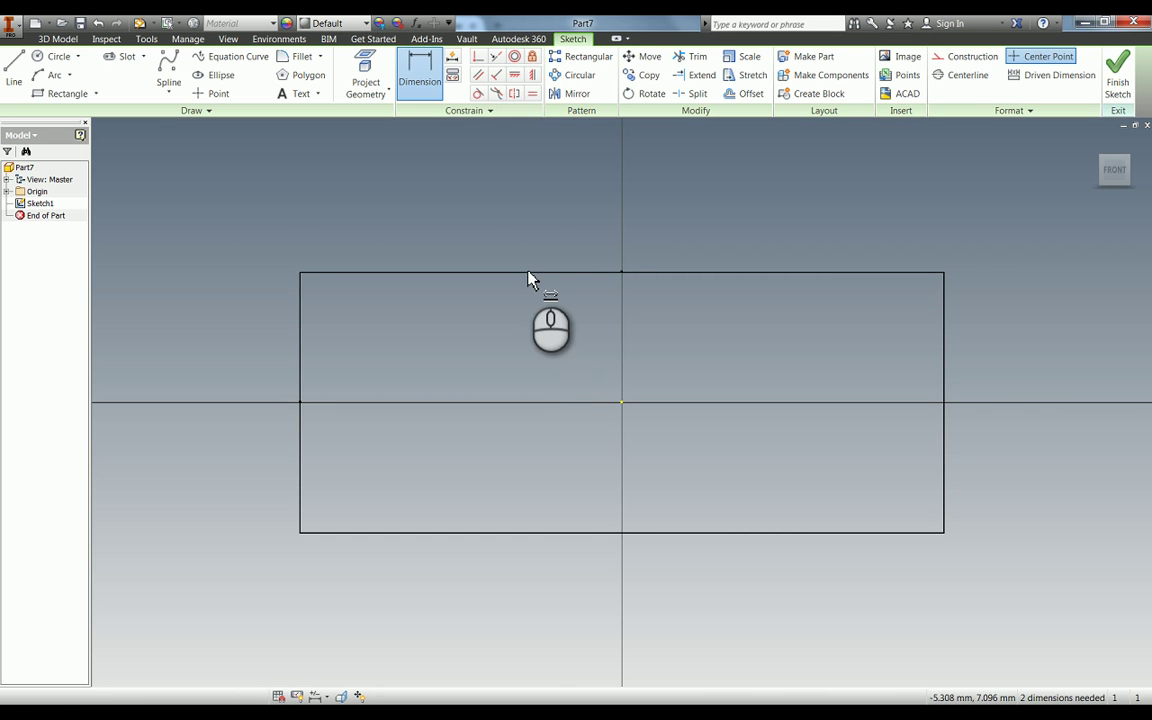
click(530, 272)
click(527, 238)
text(150)
key(Return)
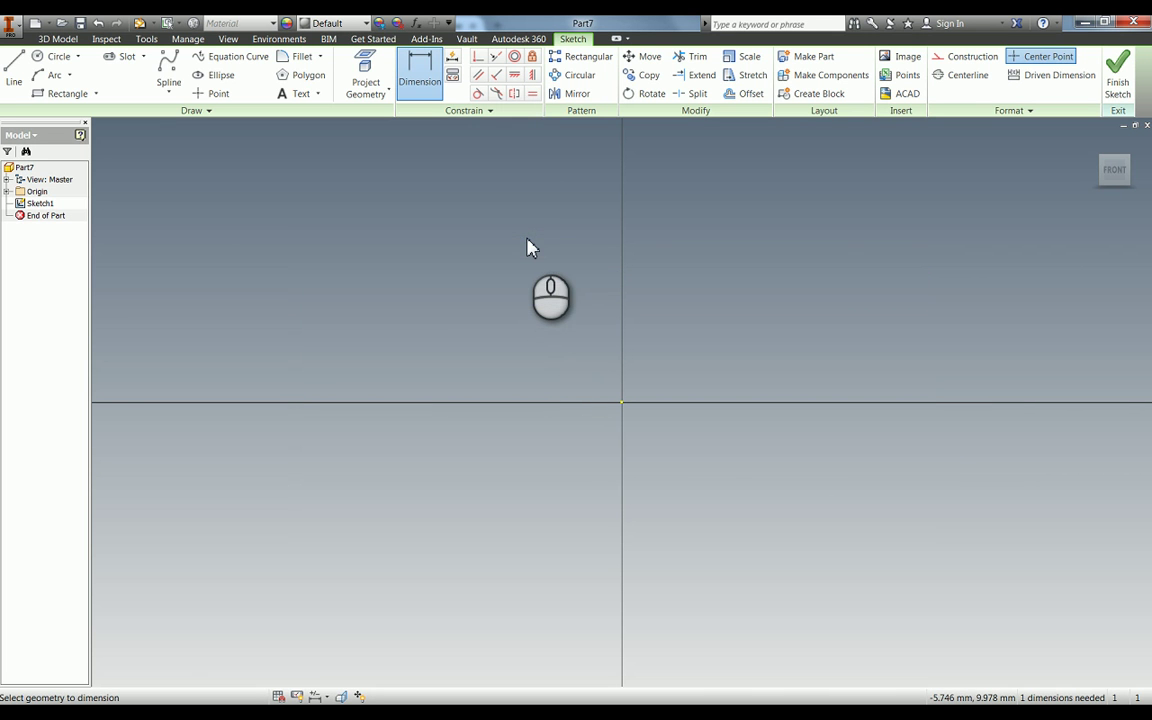
Dimension the rectangle's left edge to a height of 30 mm
middle_click(458, 221)
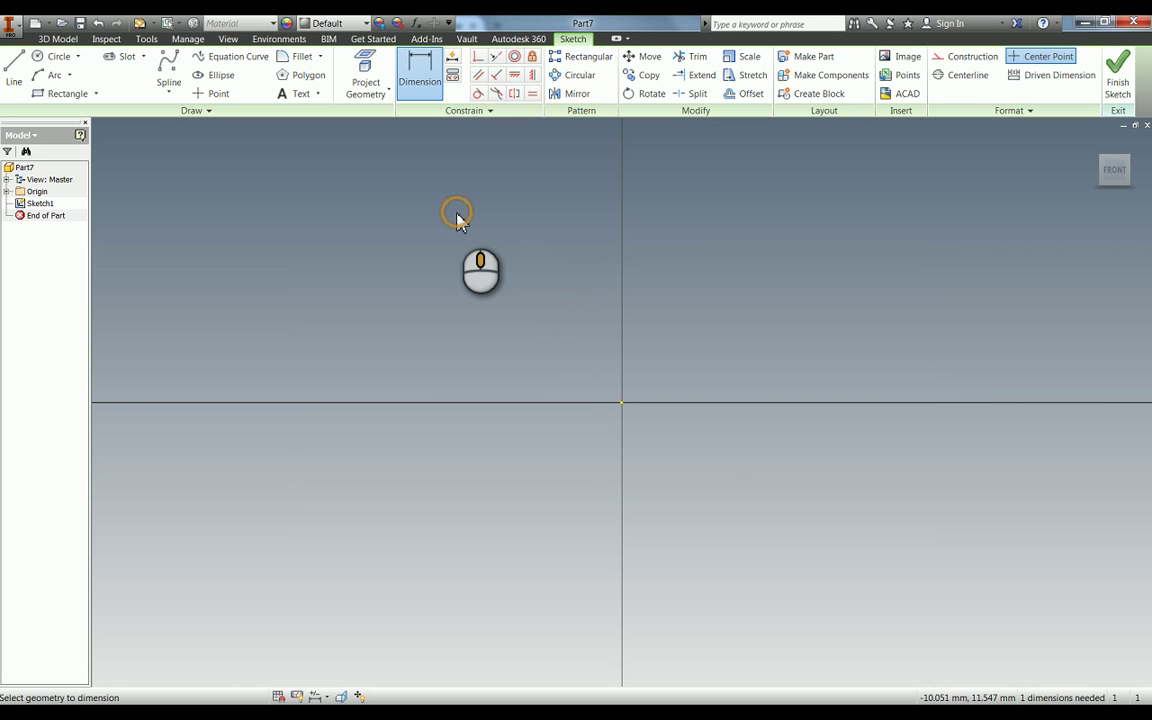
scroll(478, 390, down, 1)
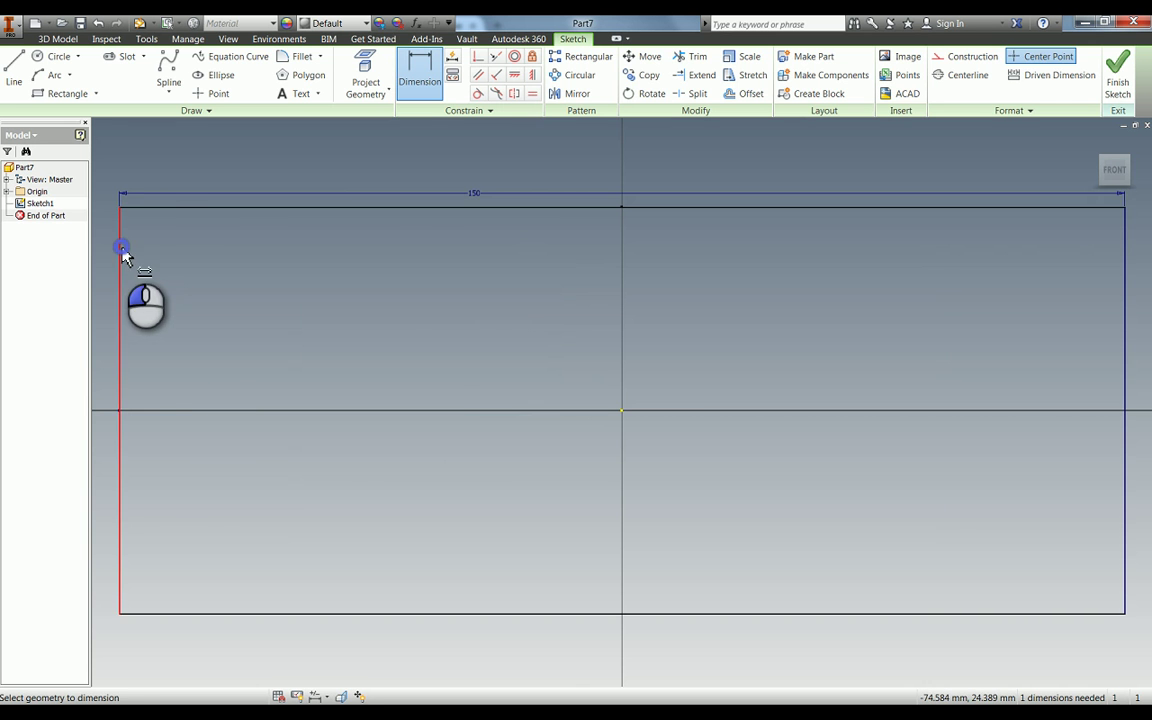
middle_drag(158, 289, 509, 303)
click(354, 332)
text(30)
key(Return)
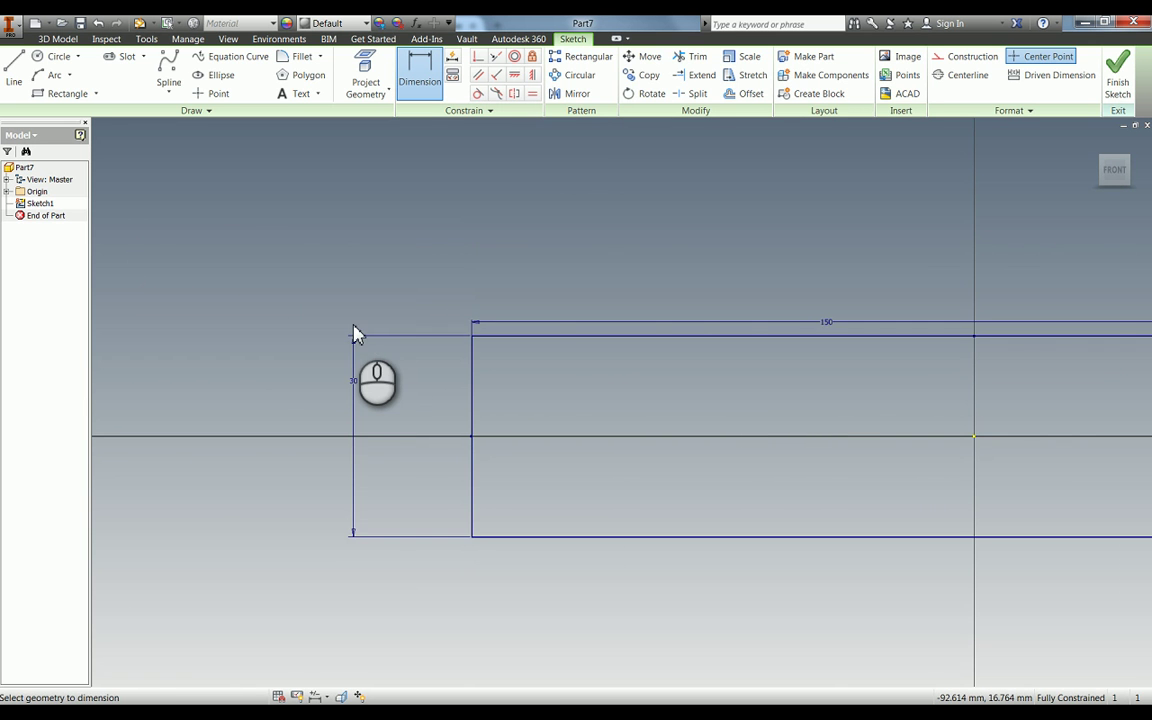
Extrude the rectangle profile 6 mm to form a flat plate
key(e)
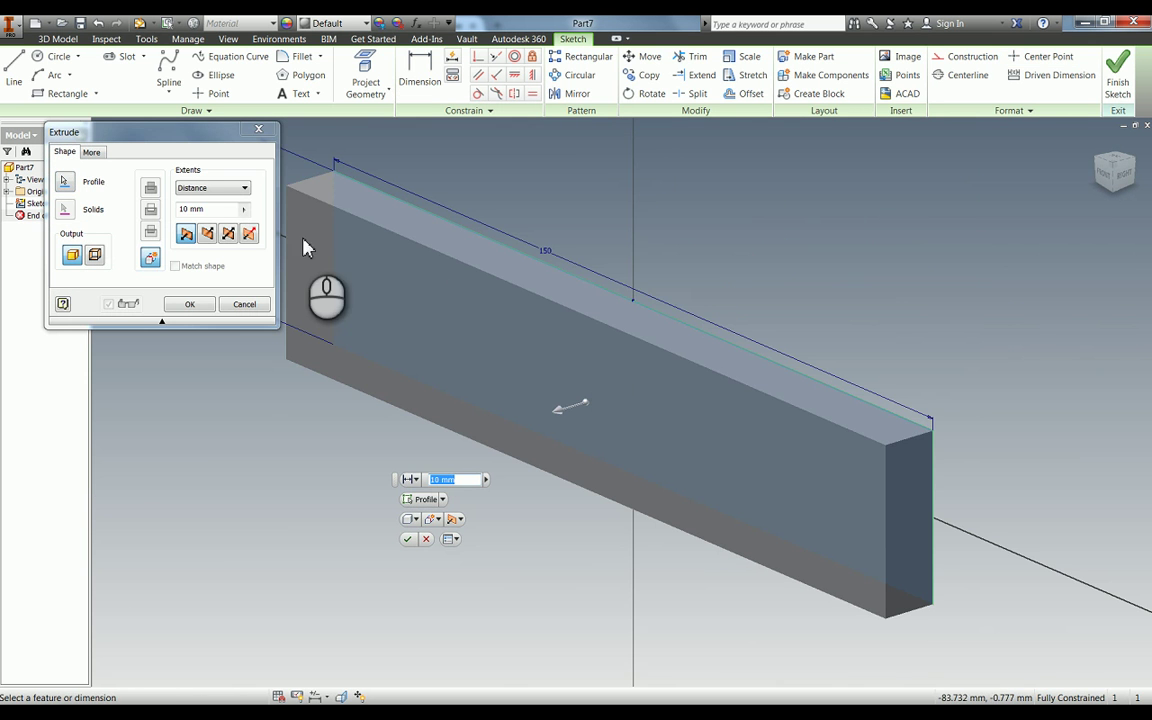
click(216, 208)
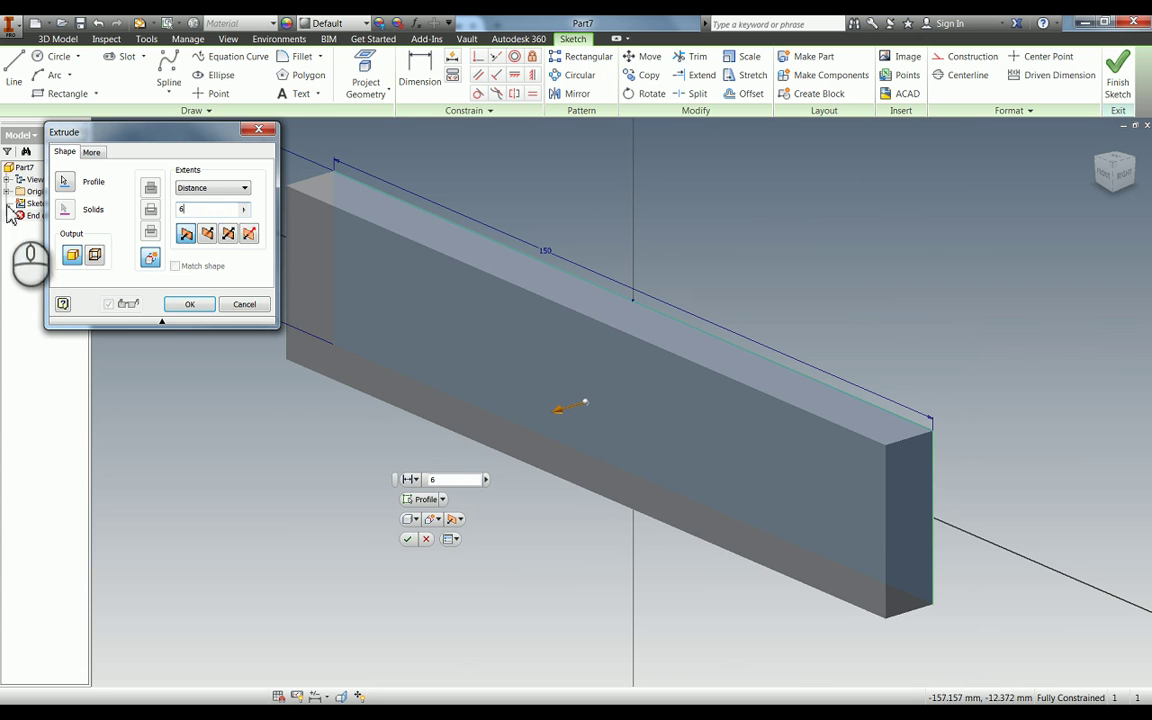
text(6)
click(189, 304)
click(647, 236)
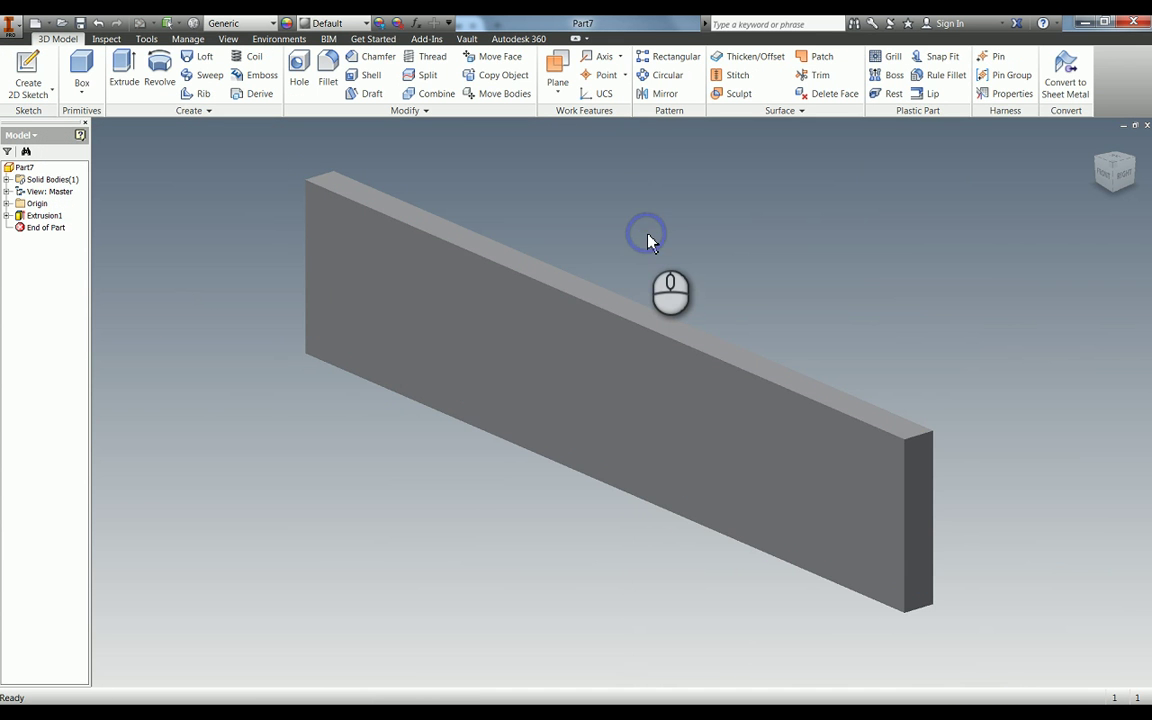
Fillet three of the plate's short corner edges with a 6 mm radius, leaving the near corner of the right end square
key(F6)
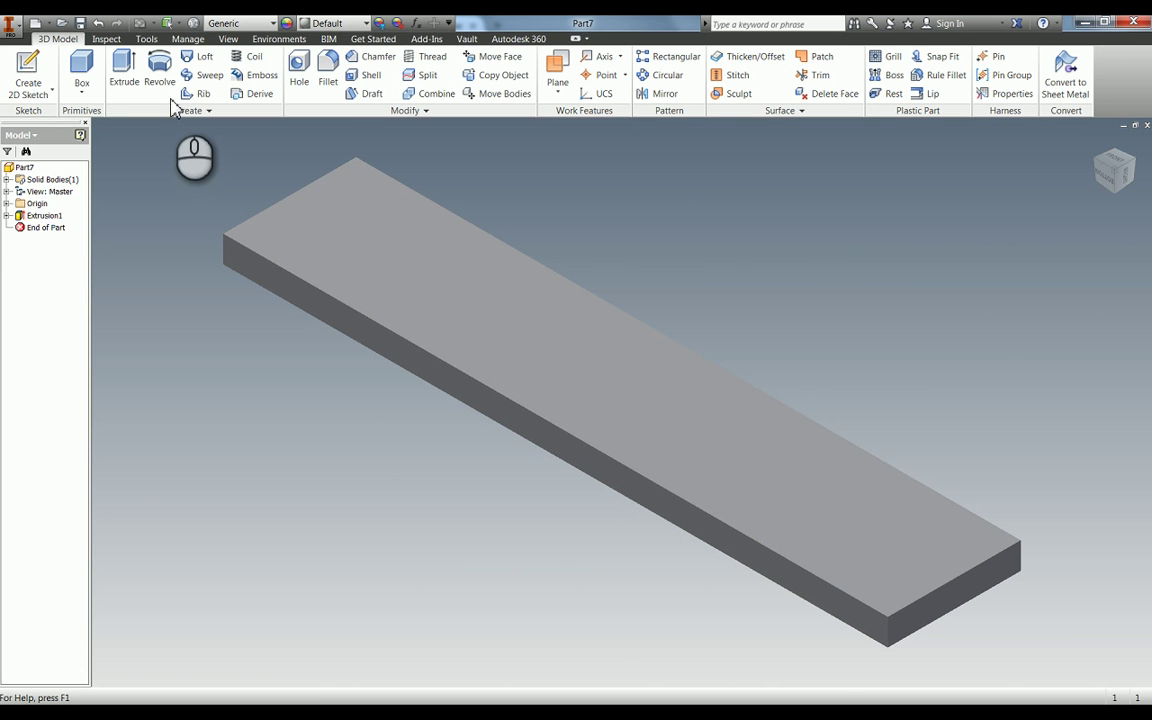
key(f)
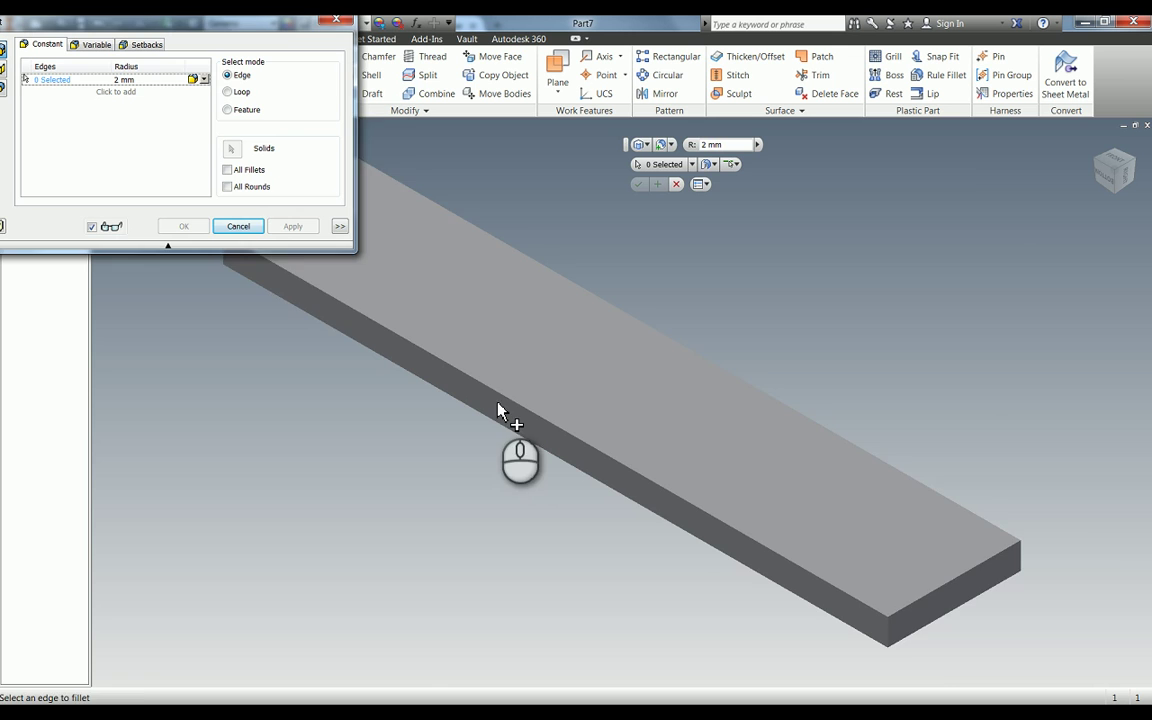
middle_drag(497, 403, 680, 481)
click(408, 325)
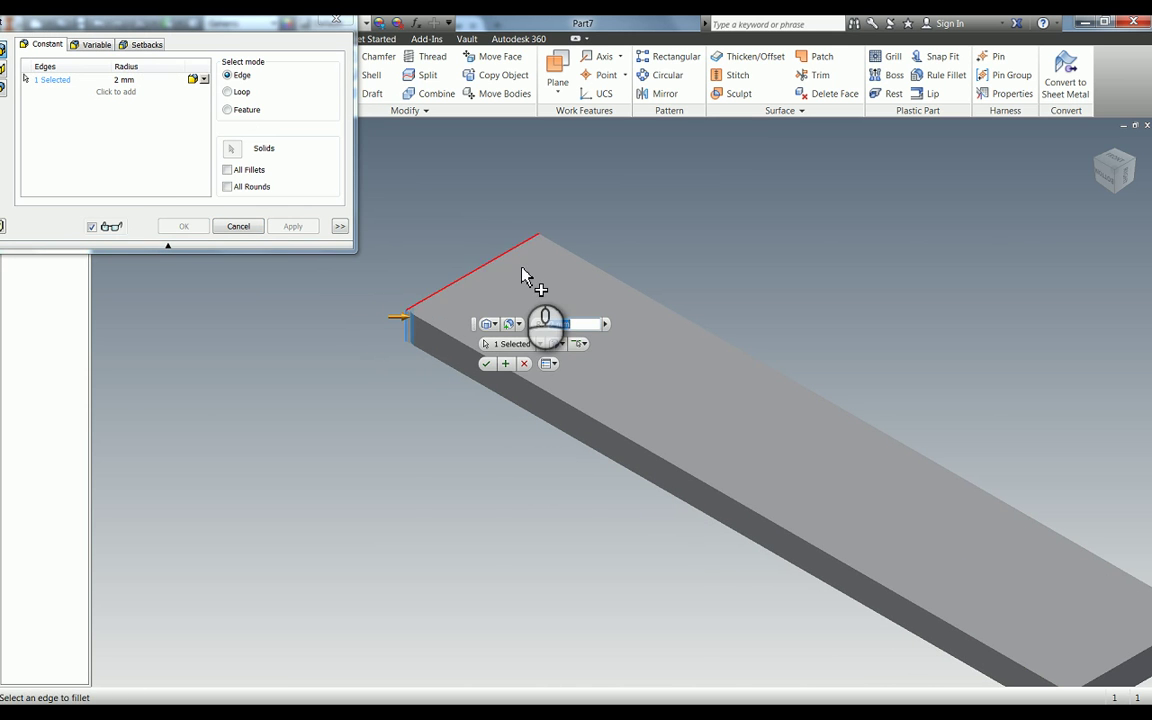
click(537, 244)
click(727, 363)
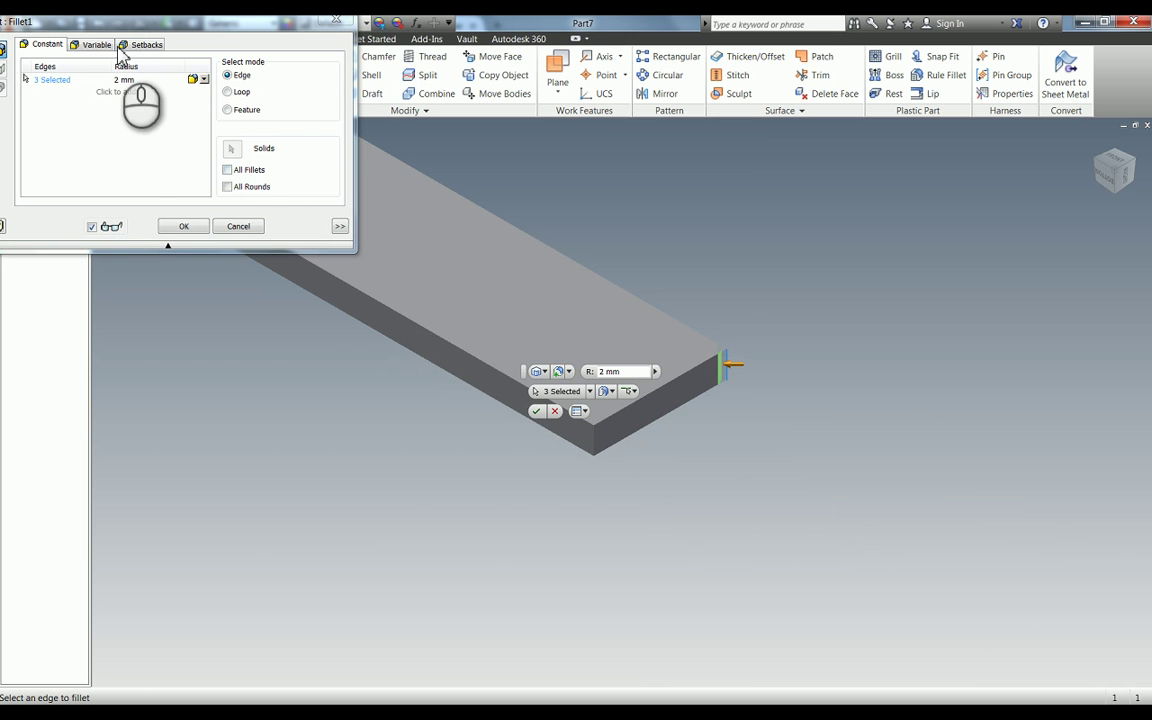
click(120, 80)
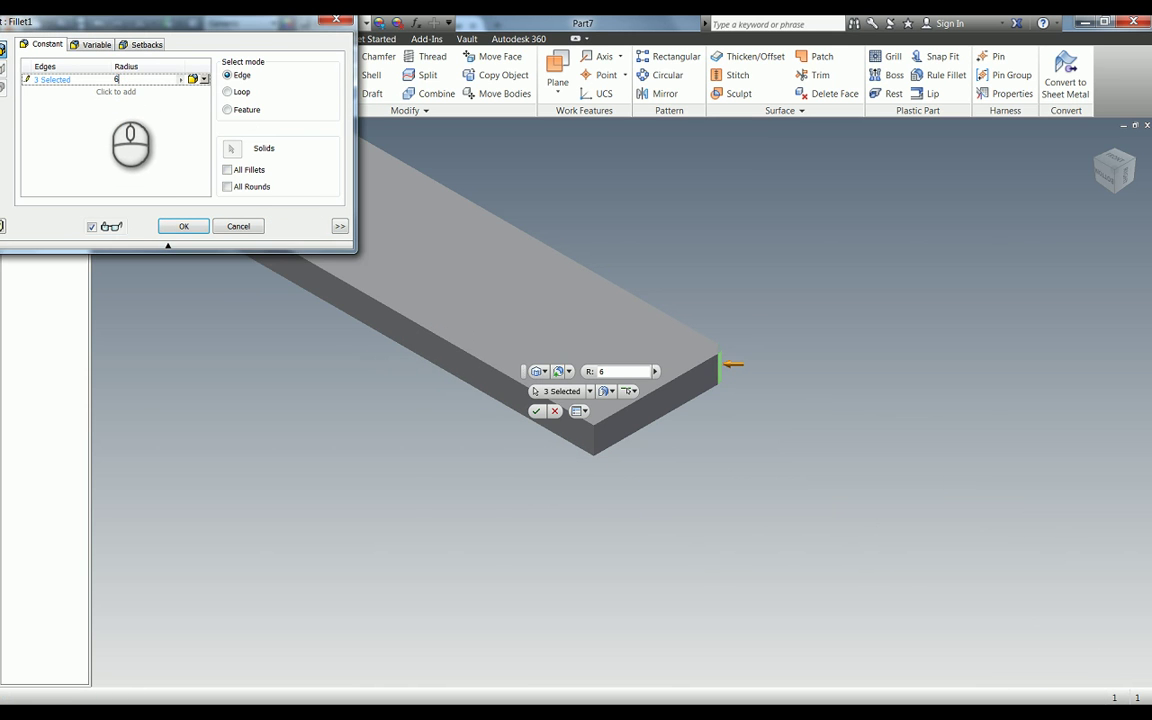
scroll(570, 262, up, 3)
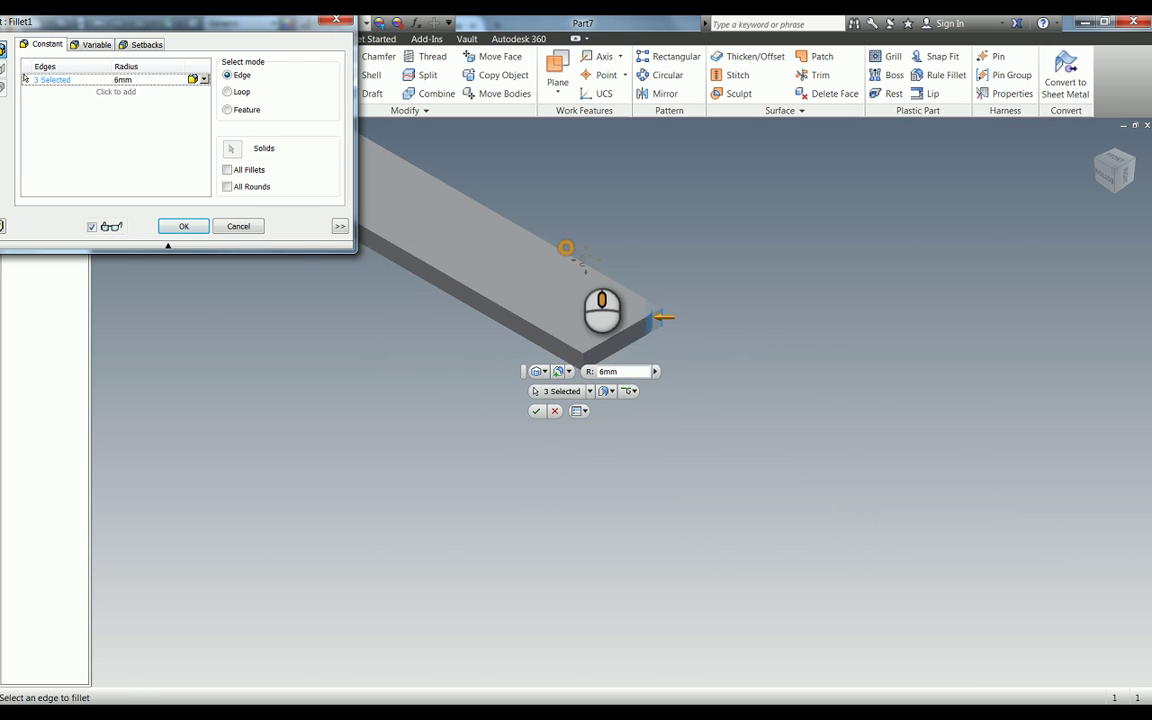
middle_drag(574, 258, 865, 397)
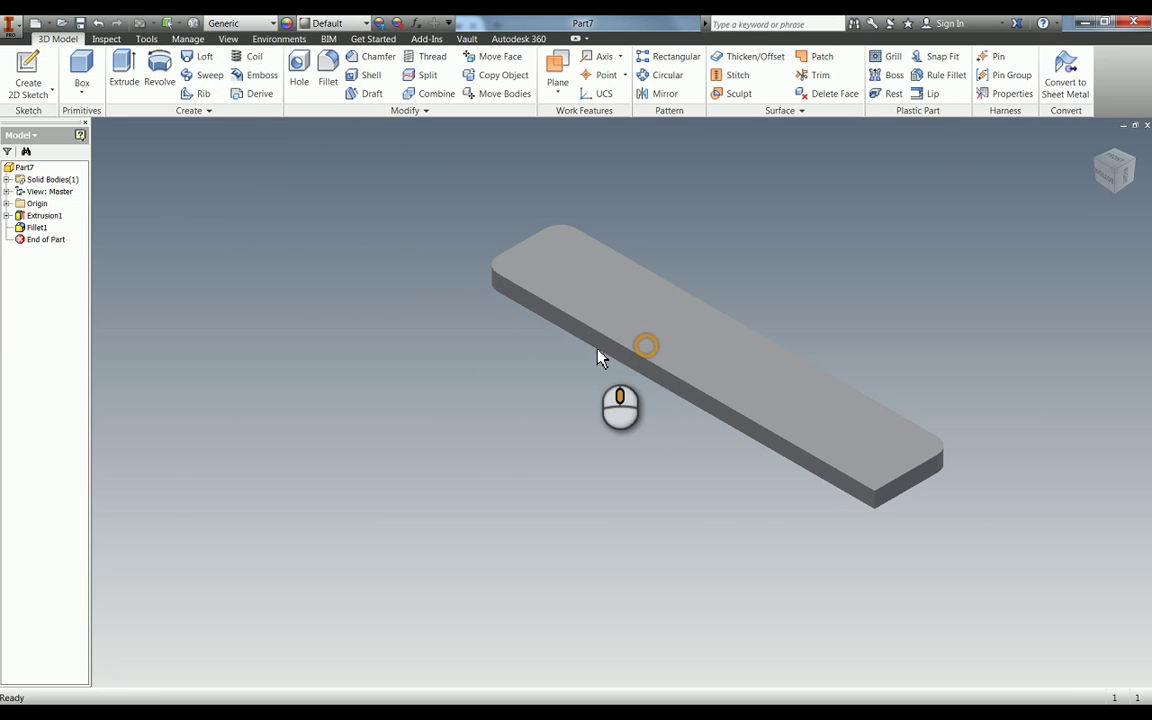
Sketch on the plate's large face a three-line notch about 21 mm wide and 12 mm high, open to the lower edge near the square corner
middle_drag(597, 357, 442, 362)
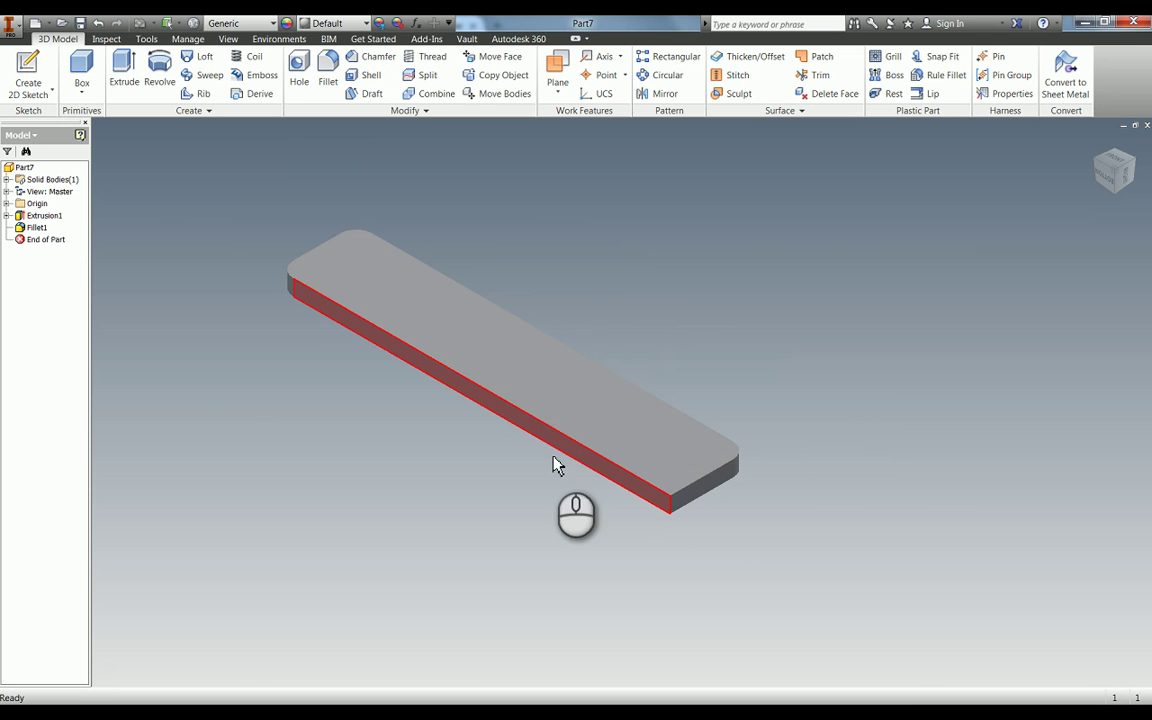
key(s)
click(662, 470)
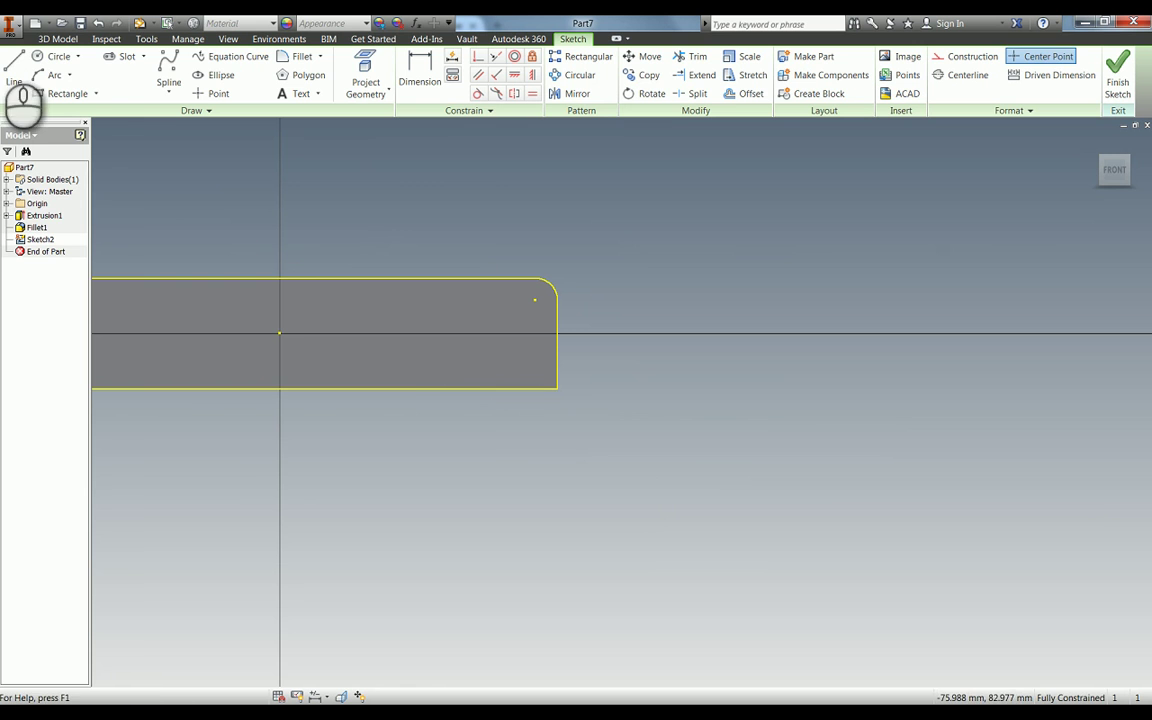
click(14, 70)
click(446, 386)
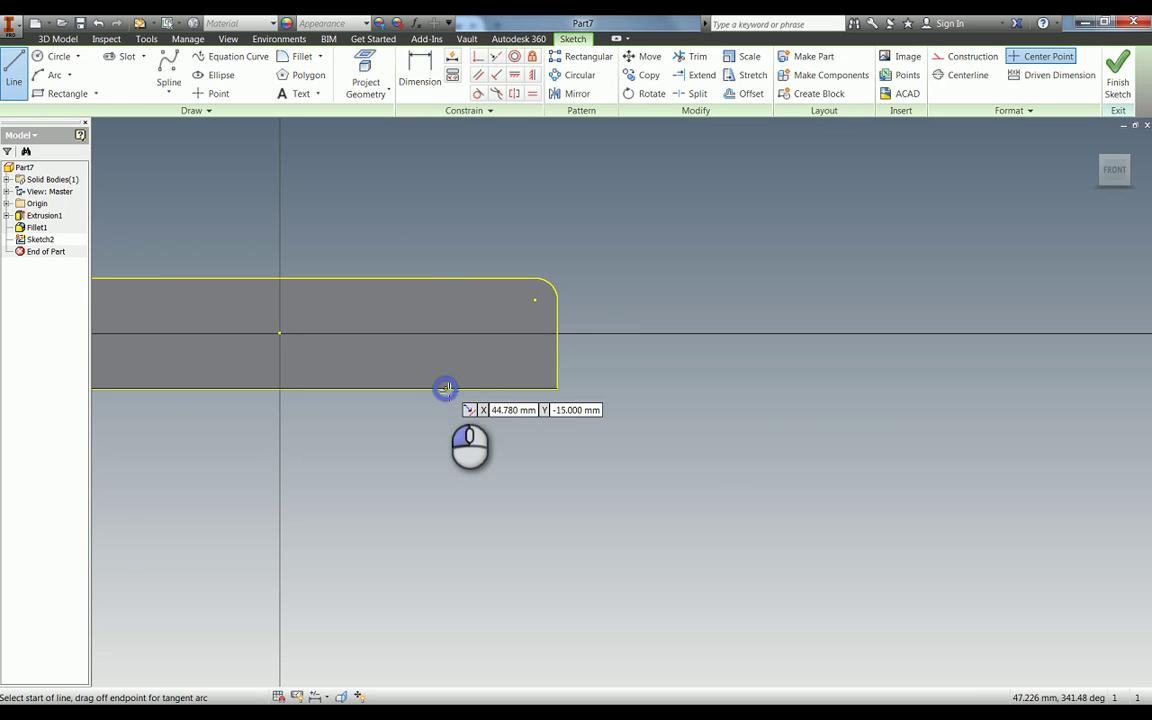
click(446, 341)
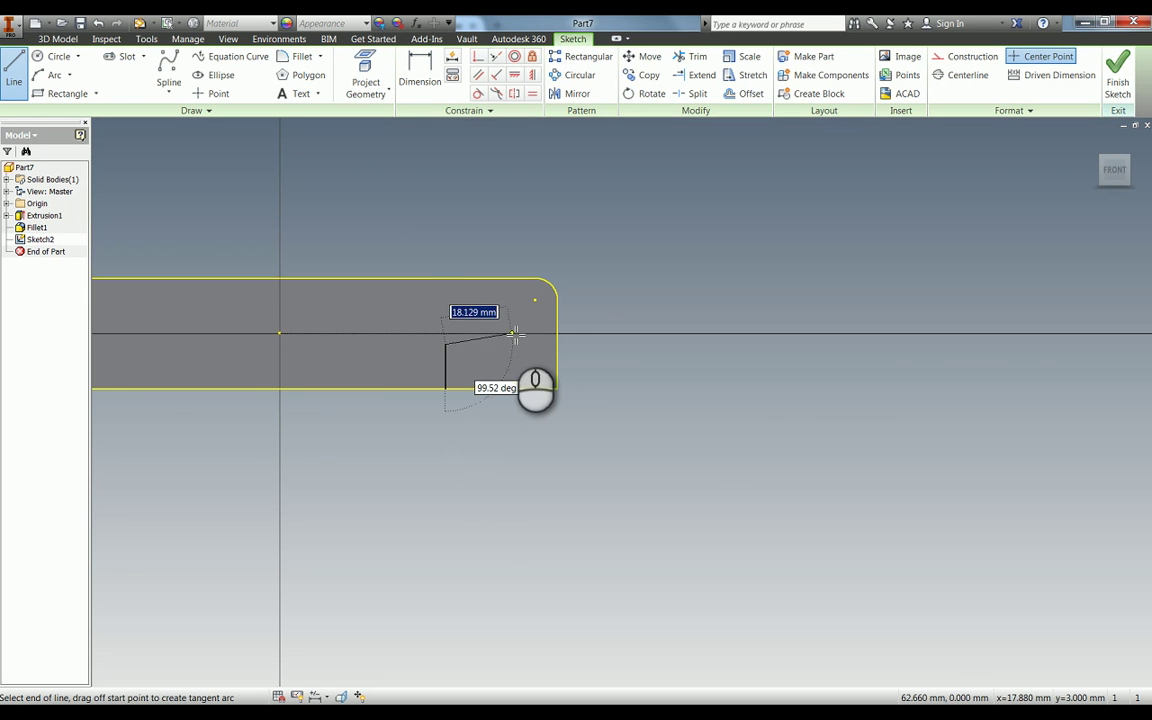
click(523, 345)
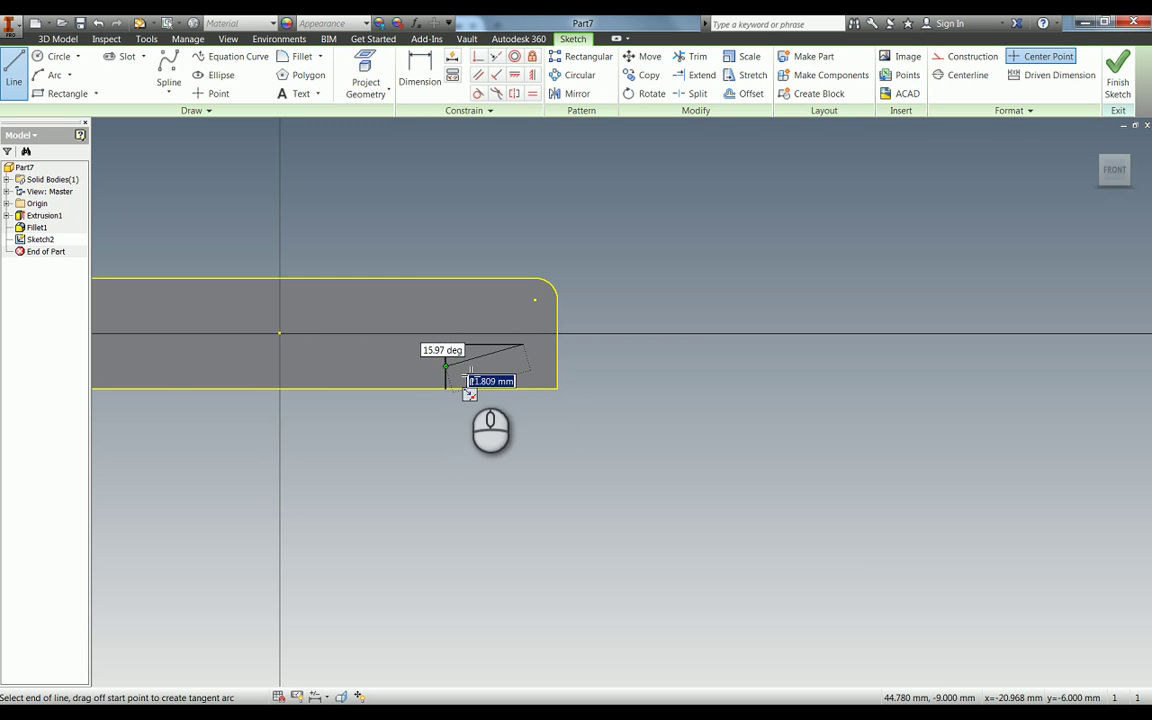
click(523, 387)
key(Escape)
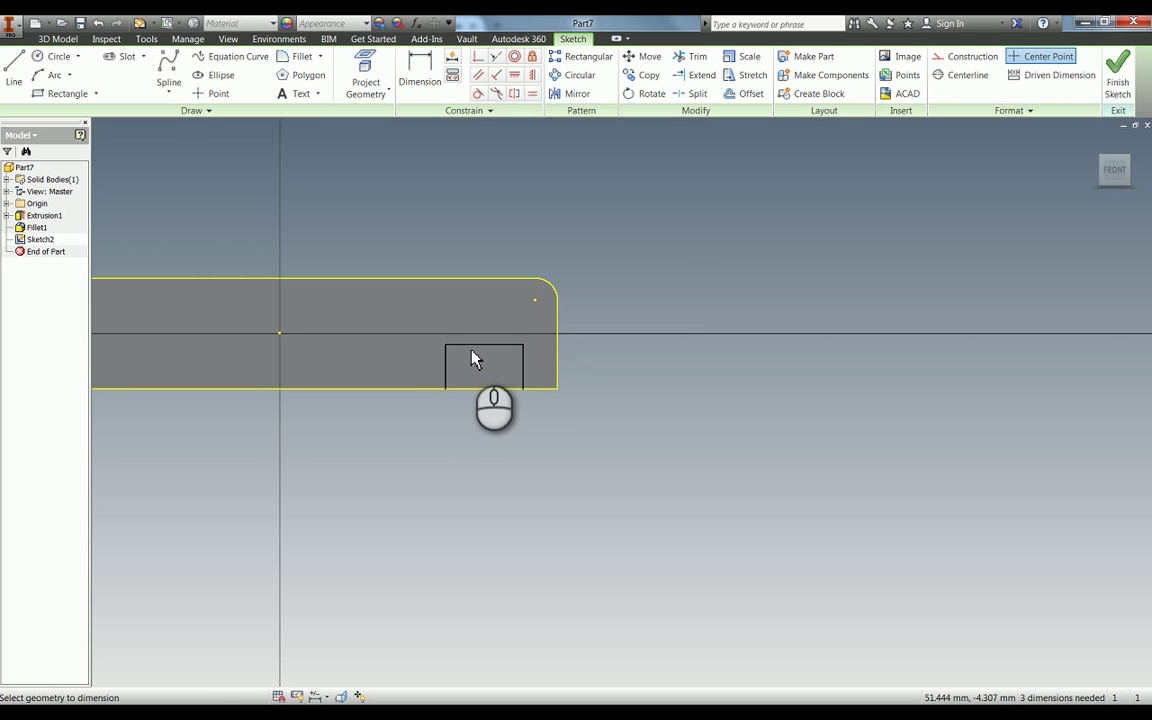
Dimension the notch's upper line to a width of 20 mm
key(d)
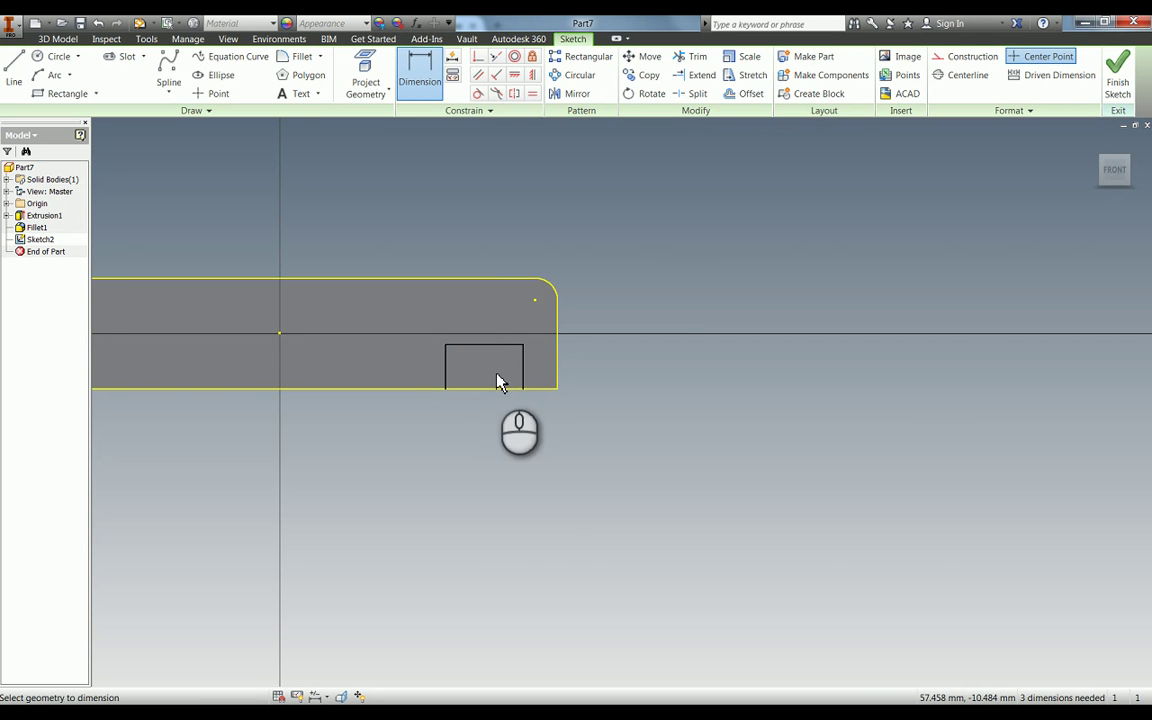
click(494, 346)
click(491, 340)
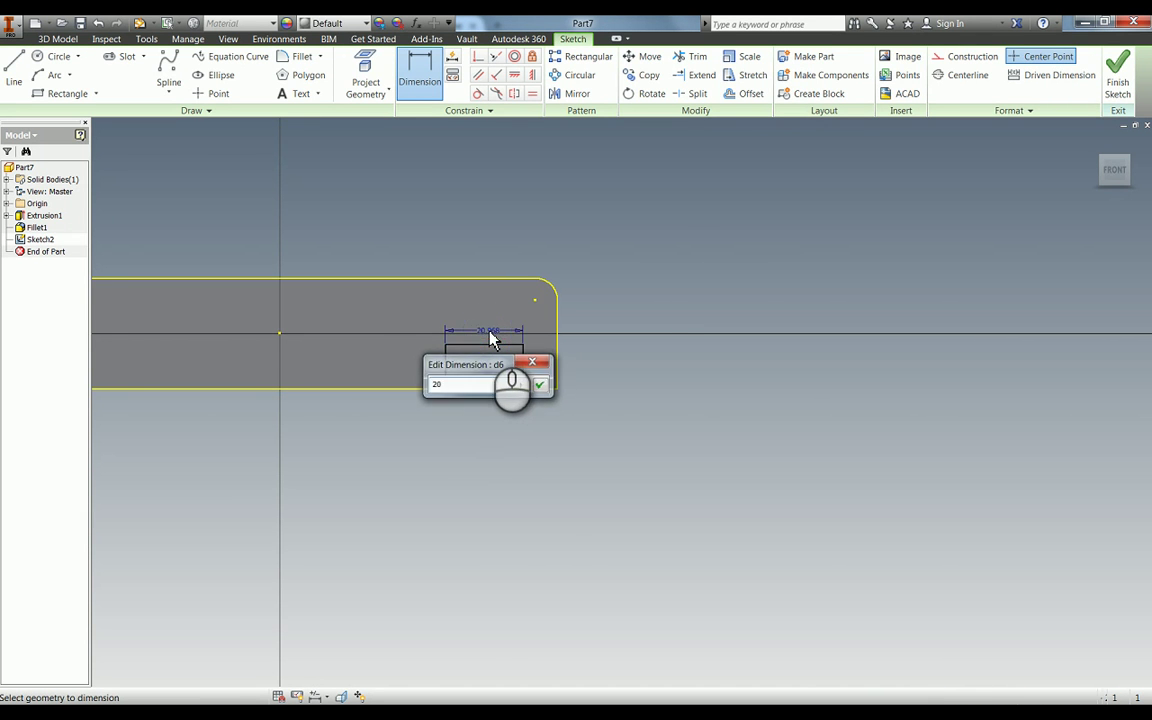
key(Return)
Dimension the notch's right vertical line 6 mm from the plate's right end edge
click(512, 363)
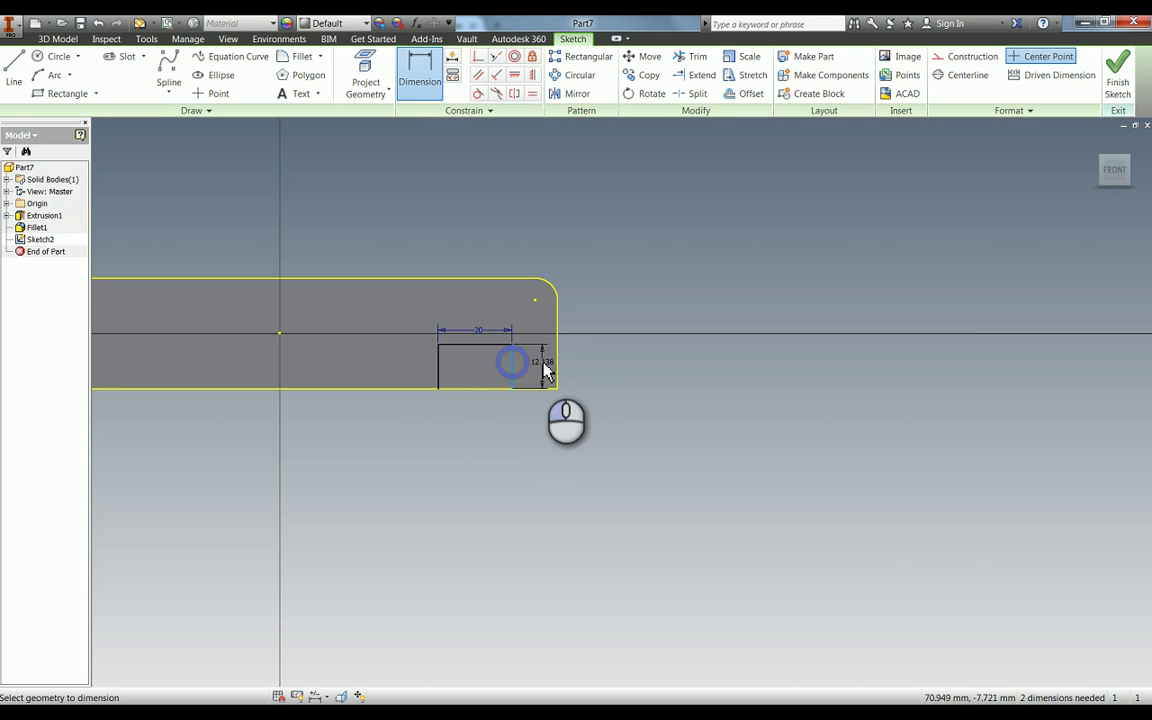
click(558, 358)
click(664, 417)
text(6)
key(Return)
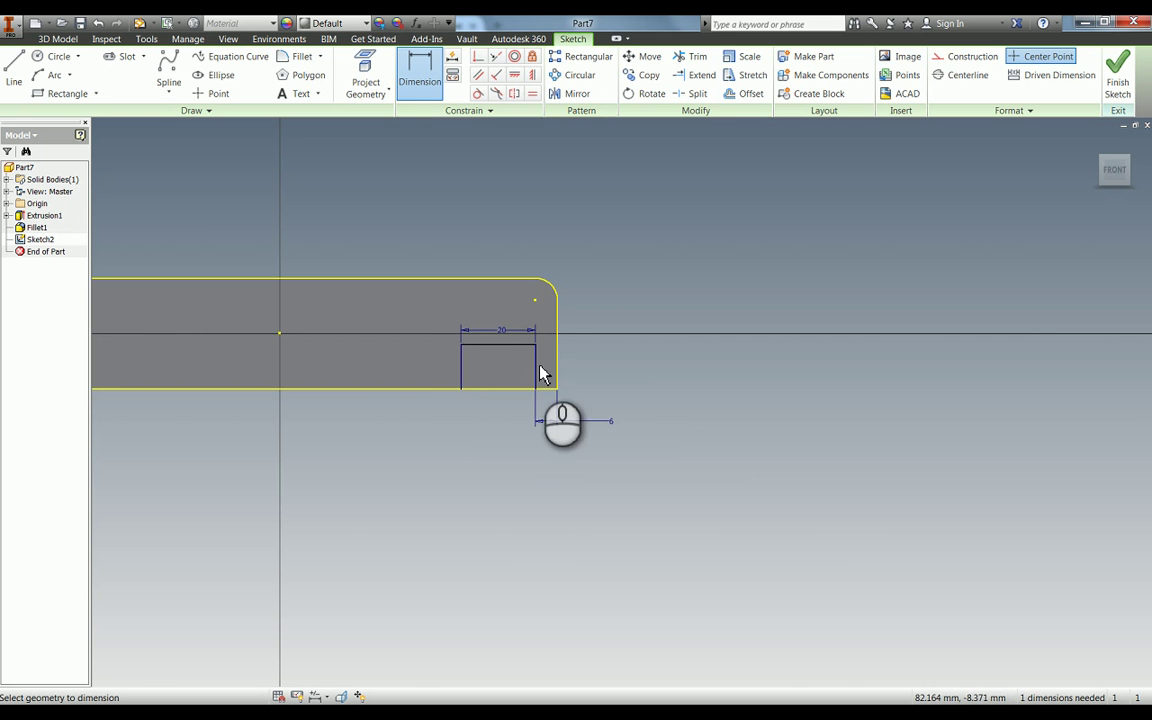
Dimension the notch's upper line 6 mm below the plate's upper long edge
click(508, 347)
click(511, 279)
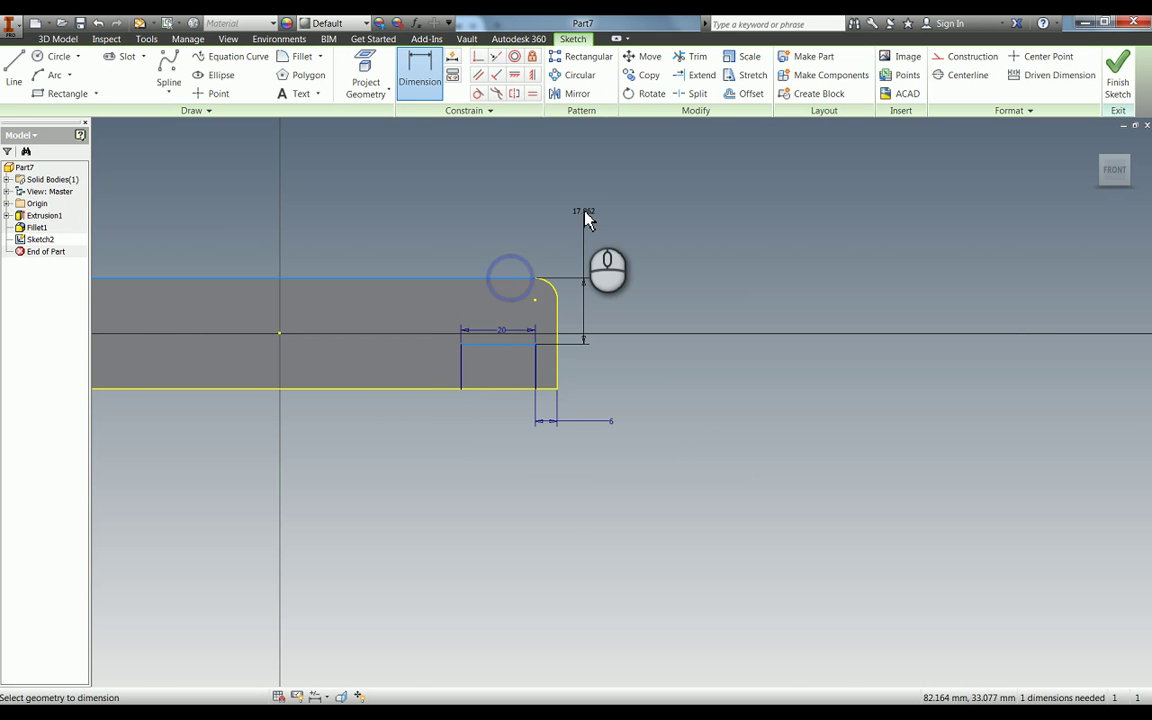
click(585, 216)
text(6)
click(614, 249)
scroll(504, 265, down, 2)
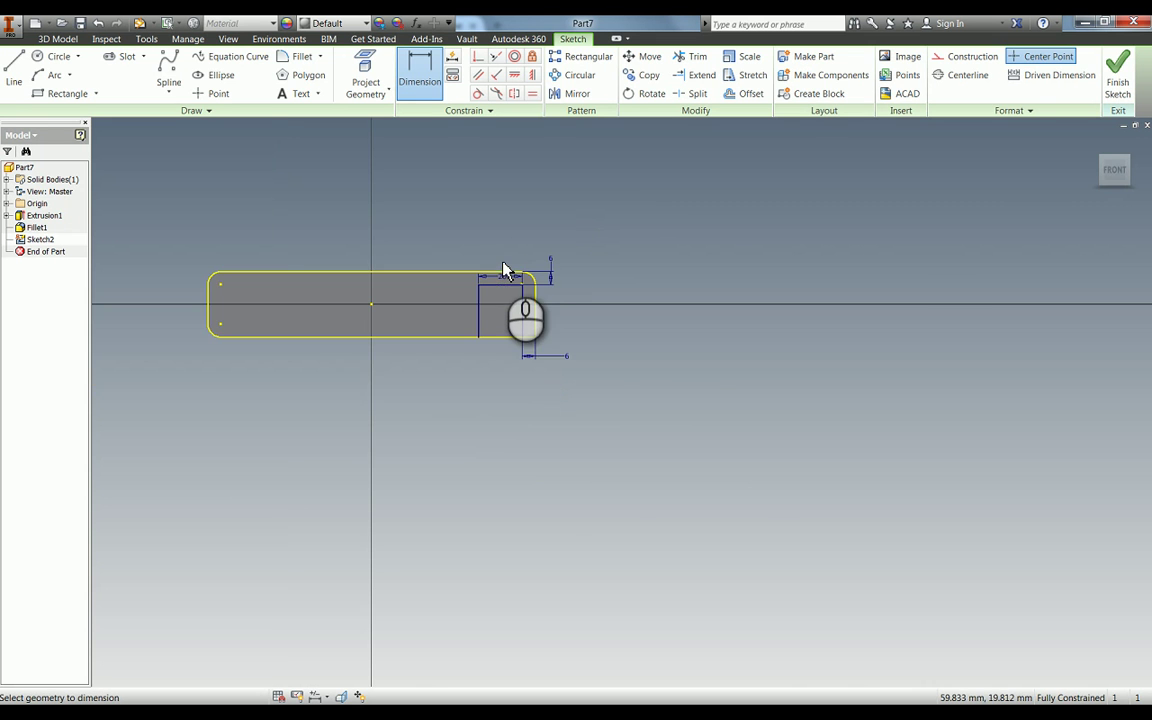
Cut the notch profile out of the plate with an Extrude whose extents are set to All
key(e)
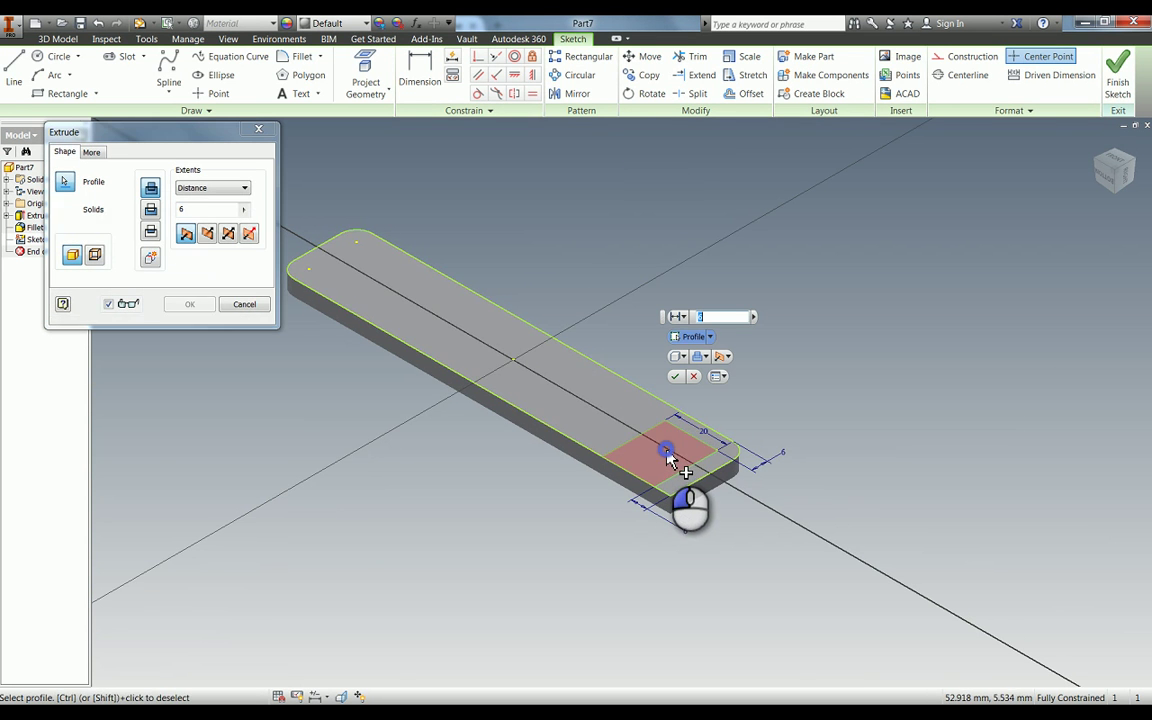
click(663, 445)
click(150, 209)
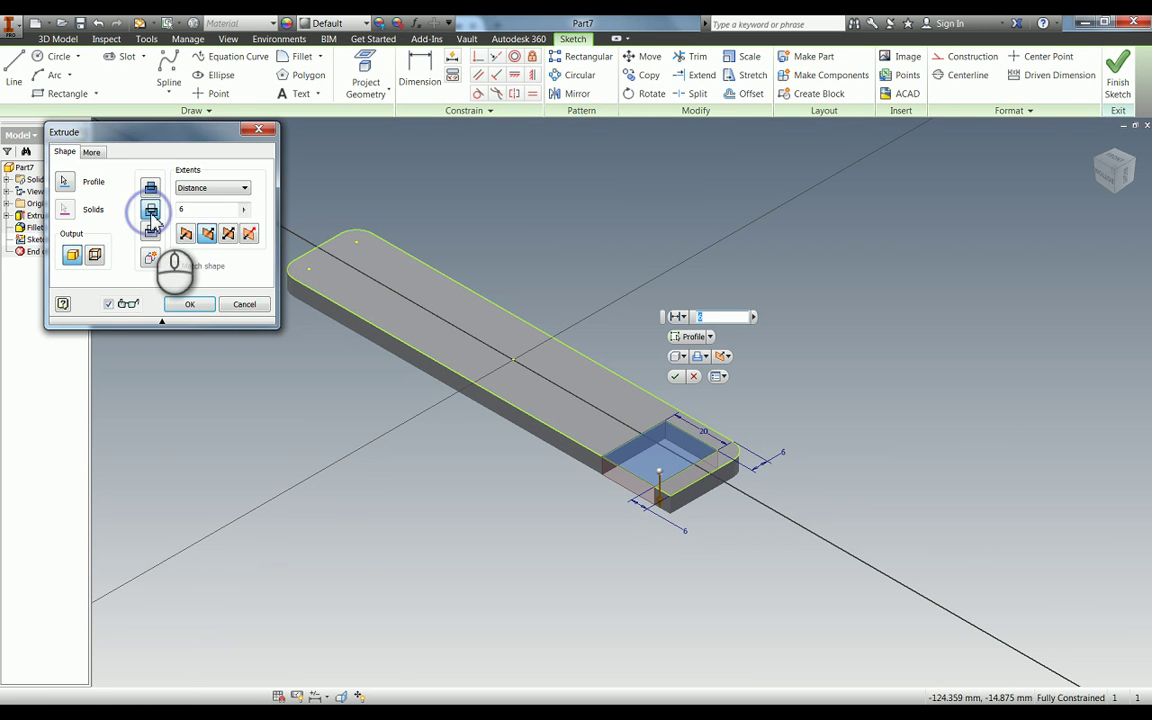
click(213, 188)
click(198, 243)
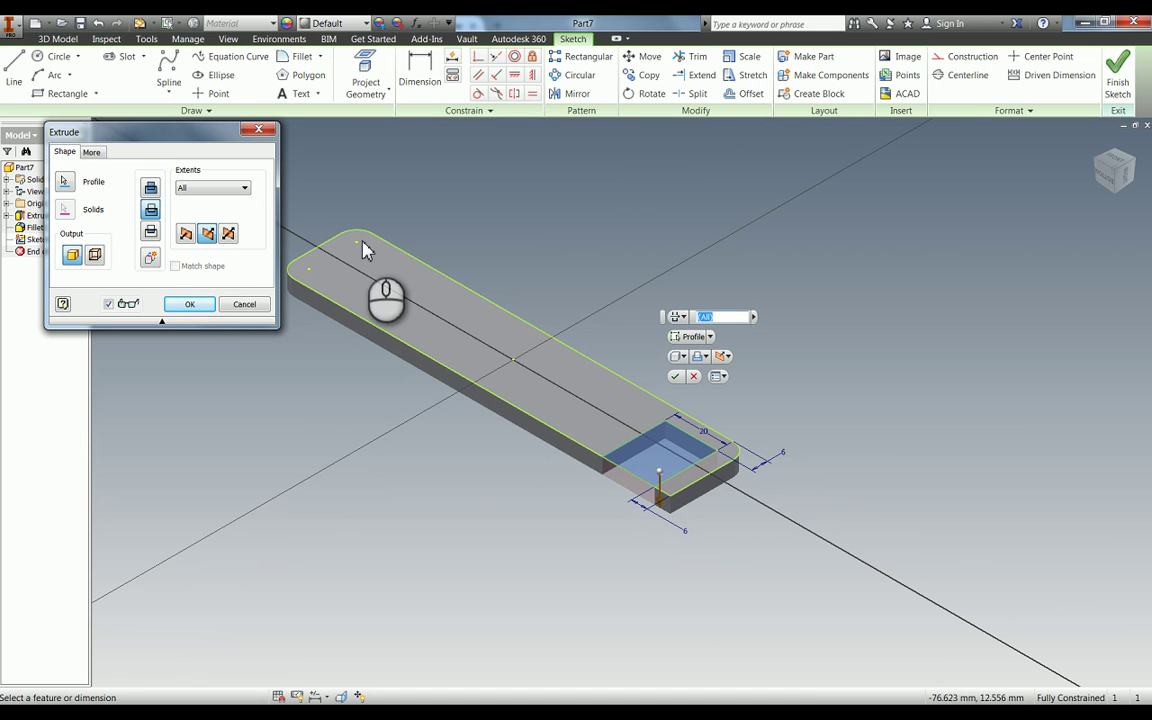
click(176, 305)
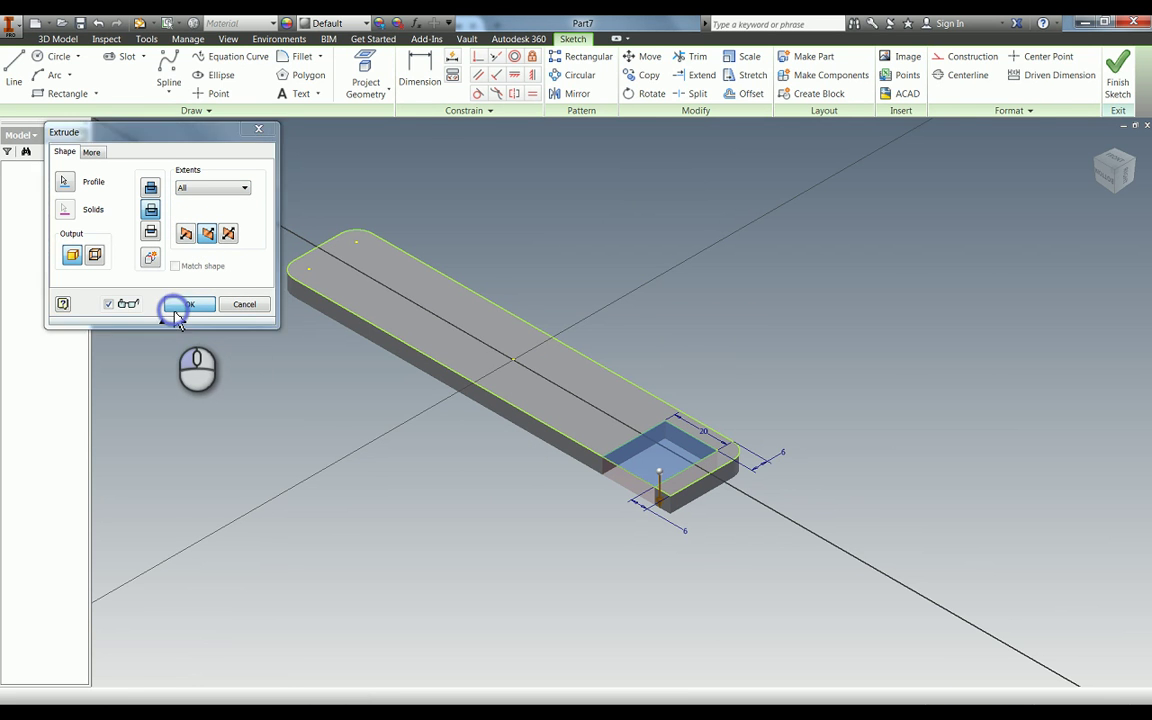
click(848, 311)
Start a sketch on the plate's large face and place six points in a loose row from its rounded end to just past the centre
middle_drag(489, 441, 530, 437)
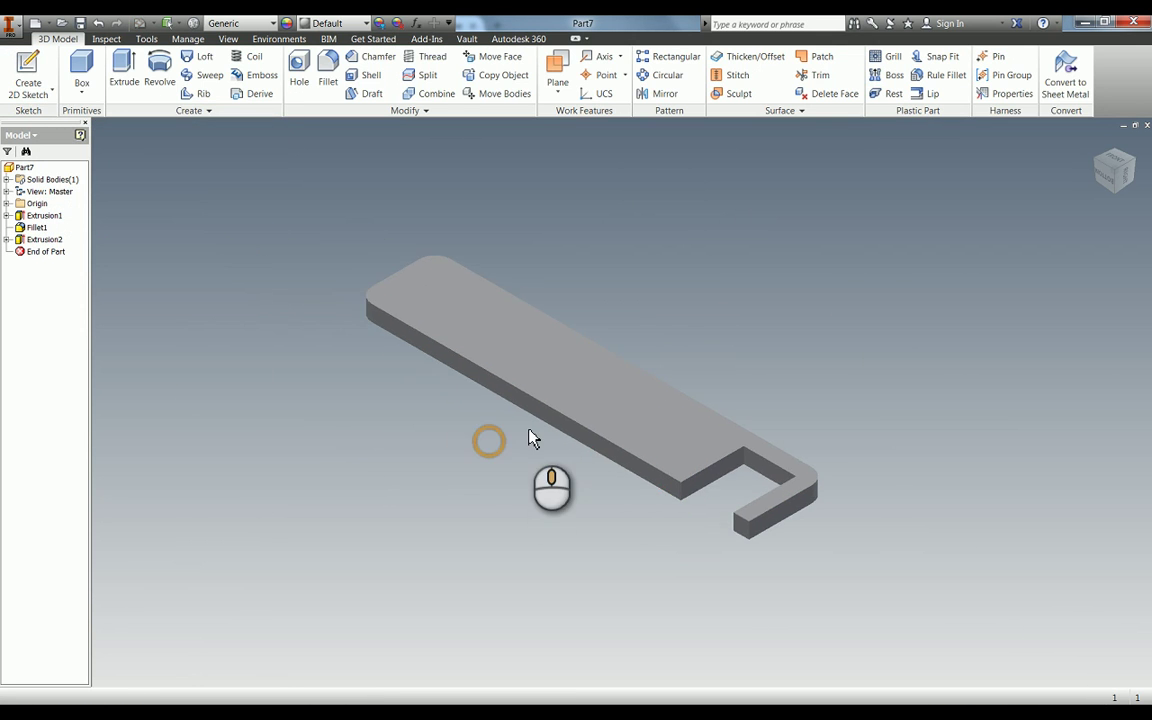
key(s)
click(535, 359)
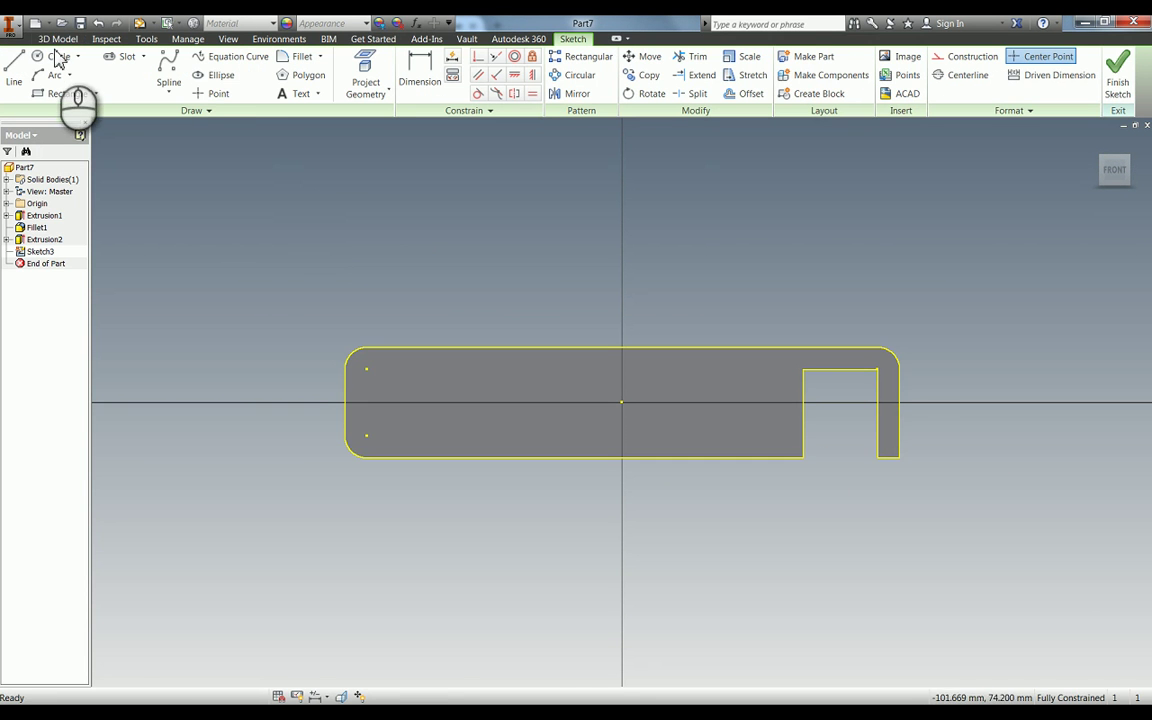
click(212, 93)
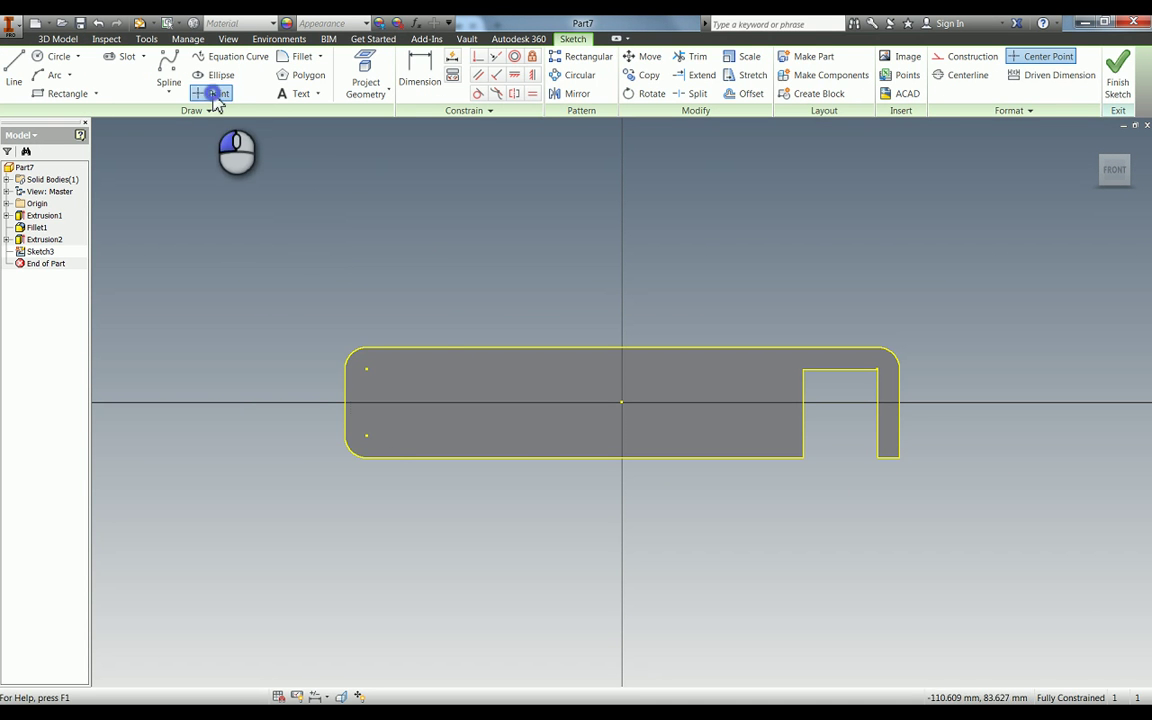
click(388, 402)
click(455, 409)
click(507, 409)
click(539, 391)
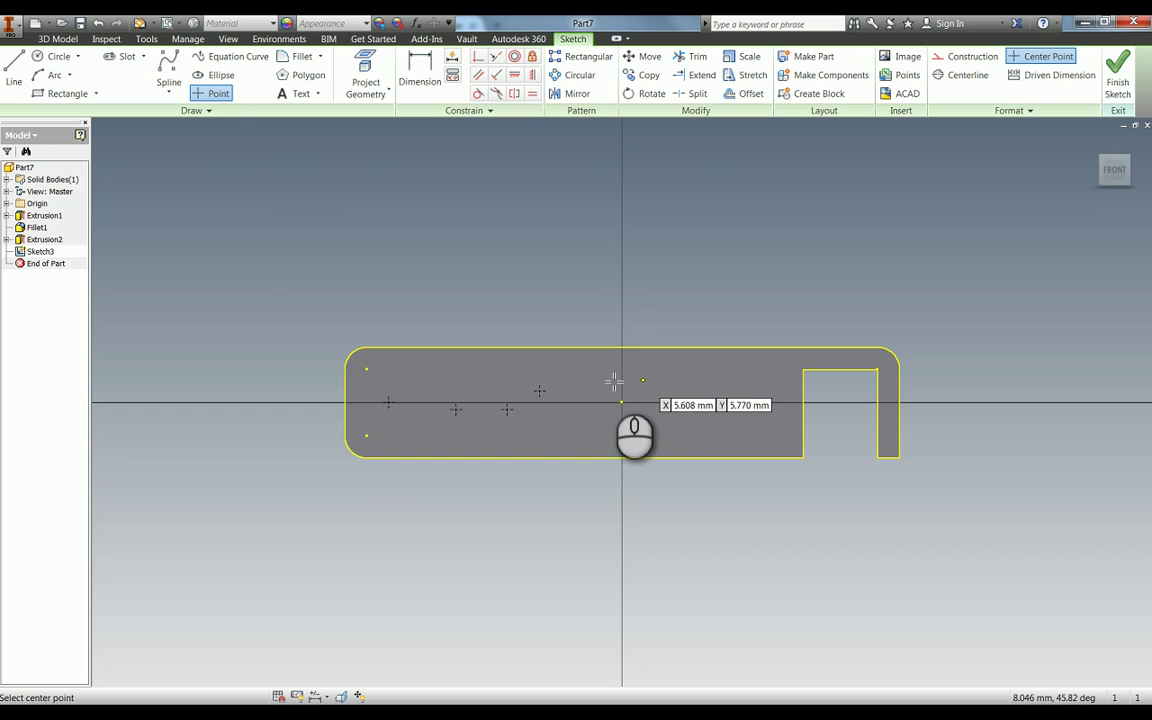
click(596, 377)
click(658, 384)
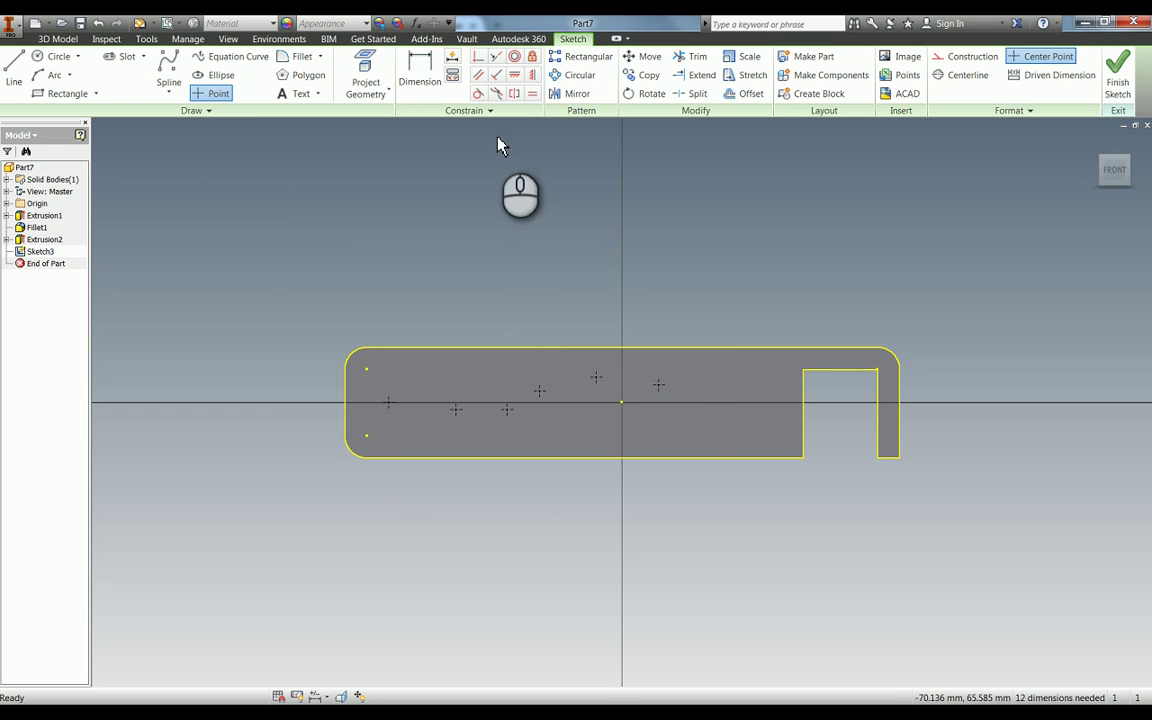
Align all six points horizontally with the midpoint of the plate's left end edge using Horizontal constraints
click(514, 74)
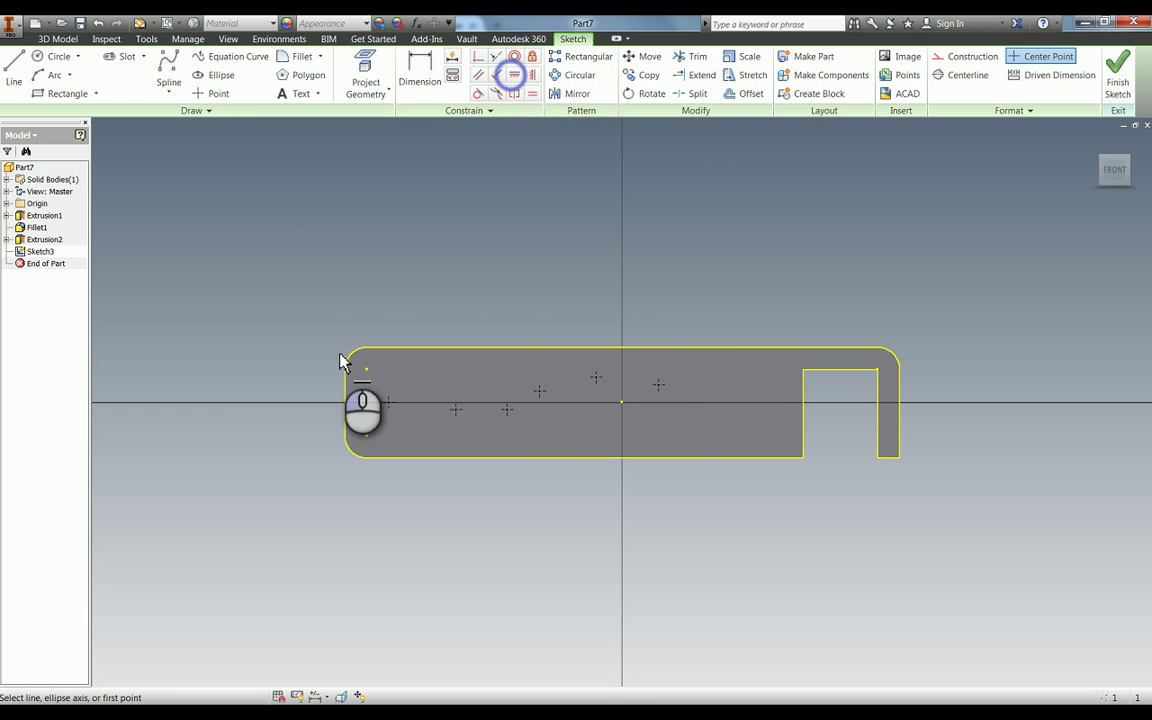
click(389, 402)
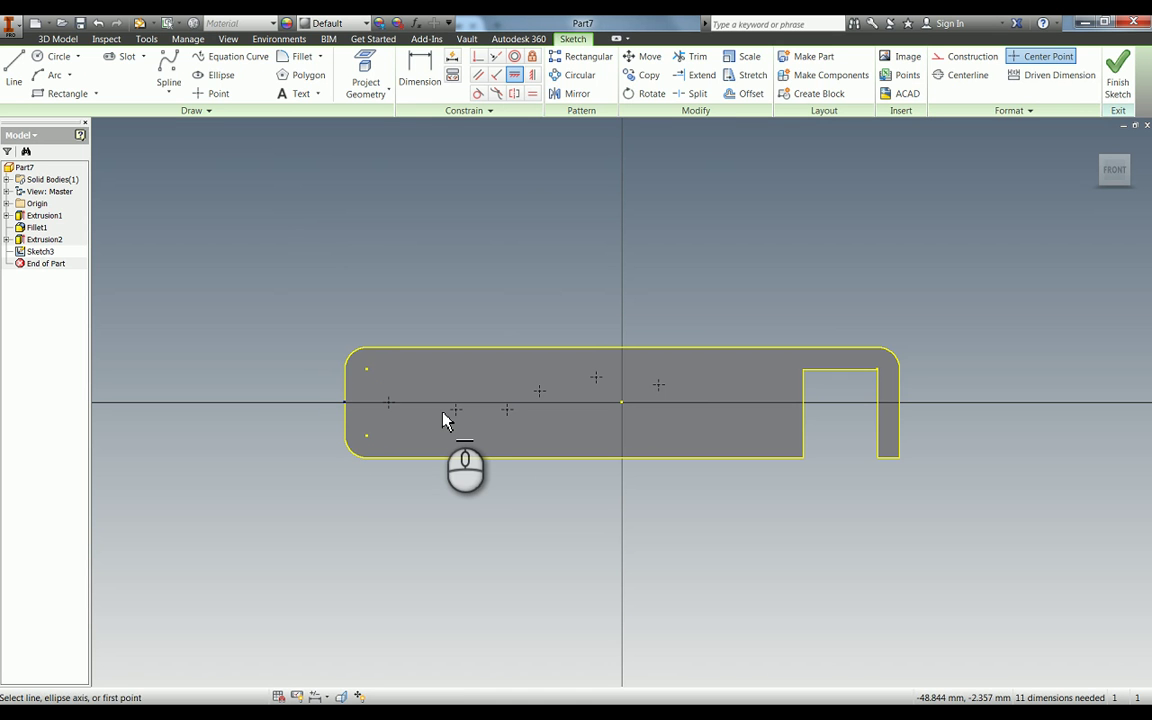
click(454, 409)
click(389, 403)
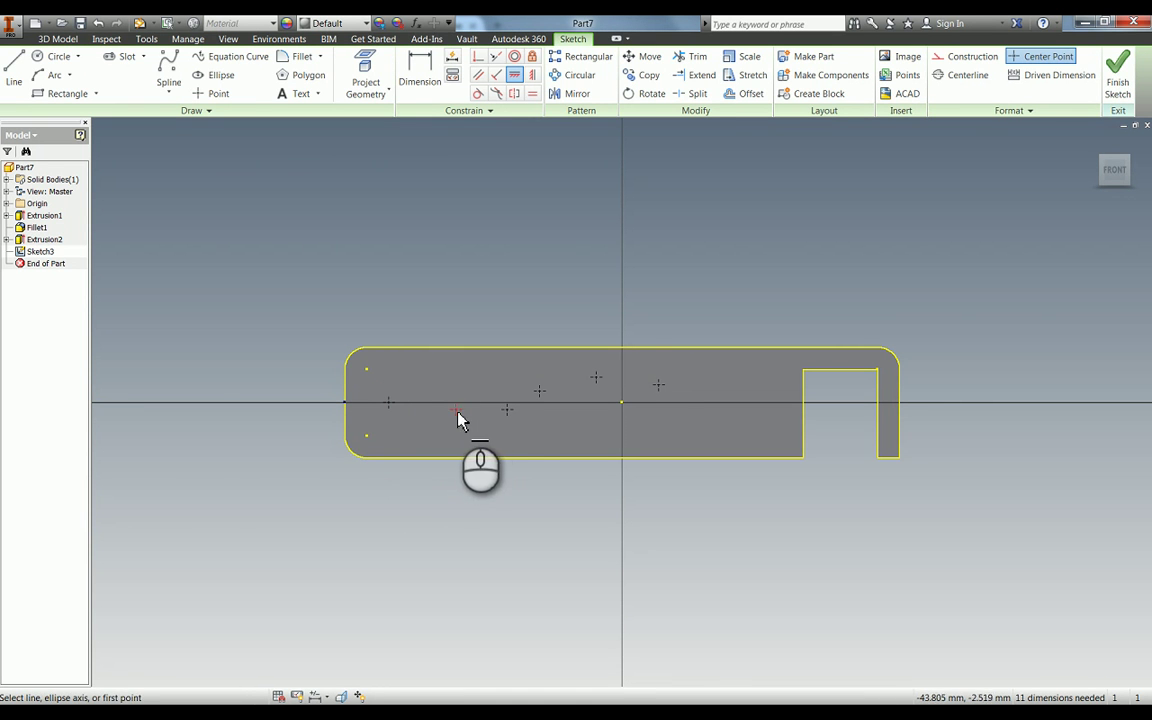
click(455, 409)
click(455, 403)
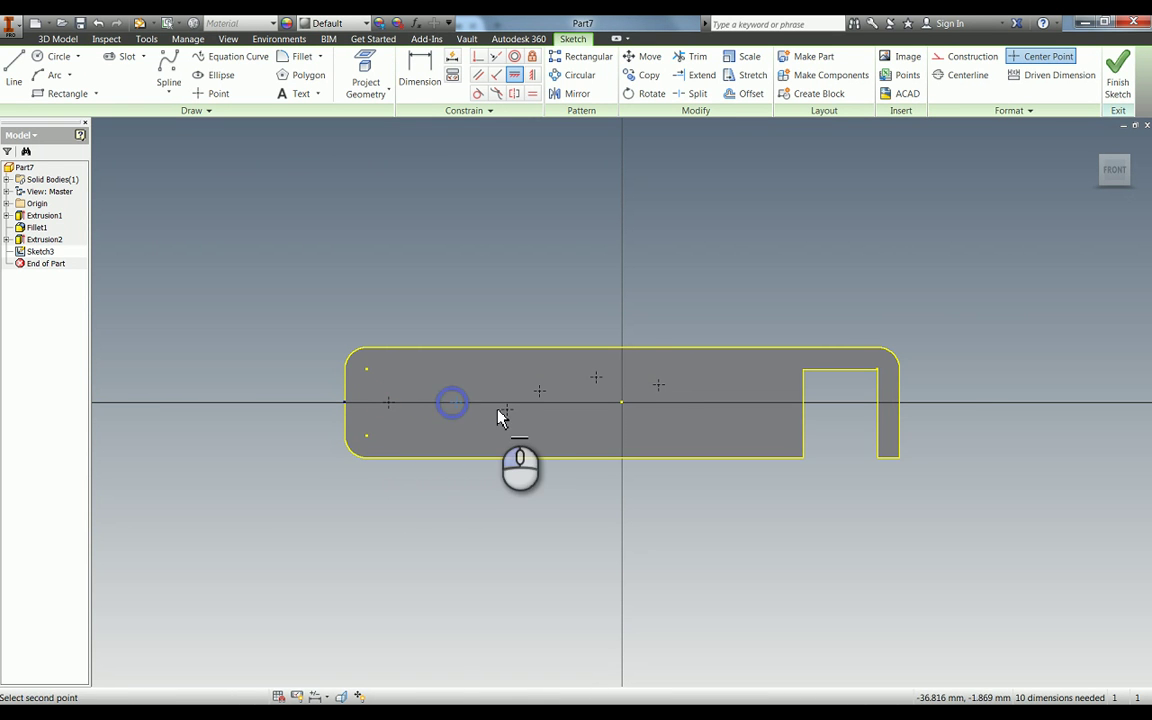
click(507, 409)
click(508, 404)
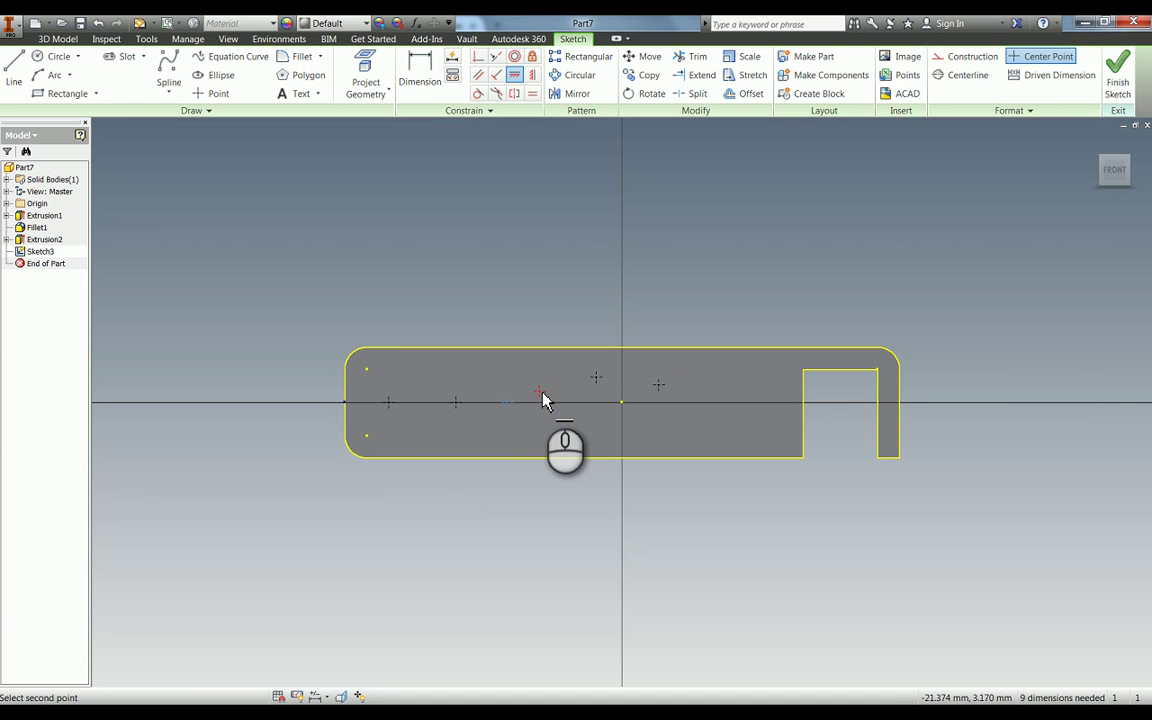
click(540, 403)
click(597, 377)
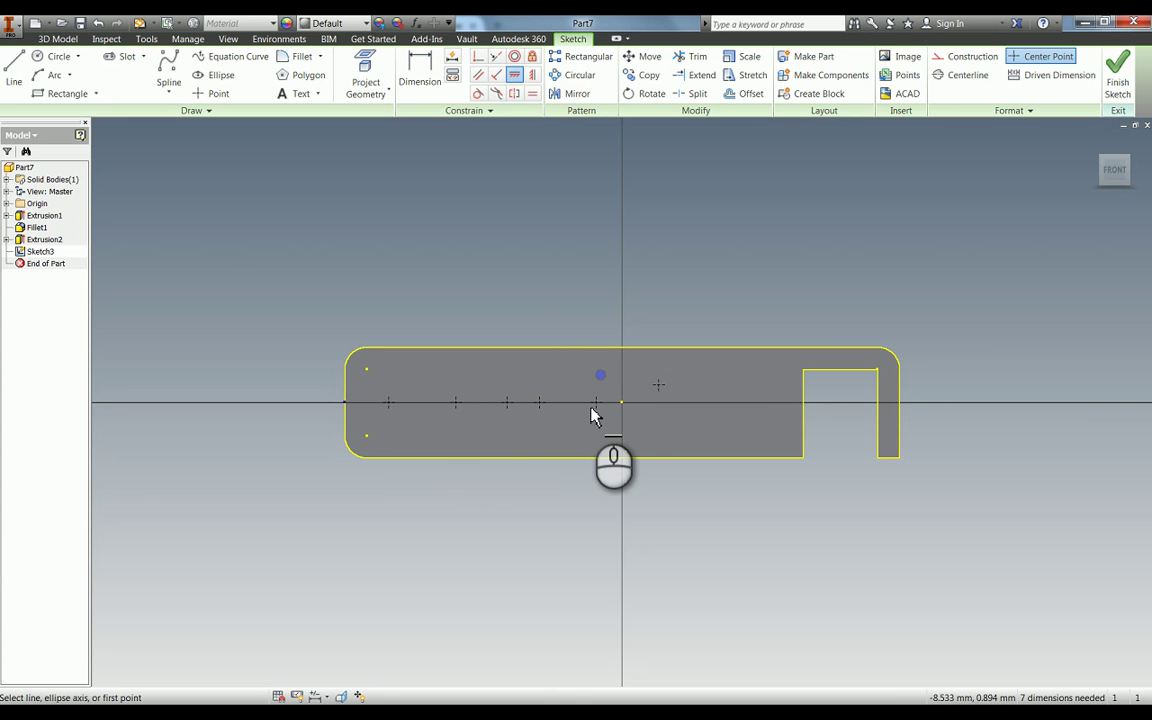
click(595, 404)
click(658, 385)
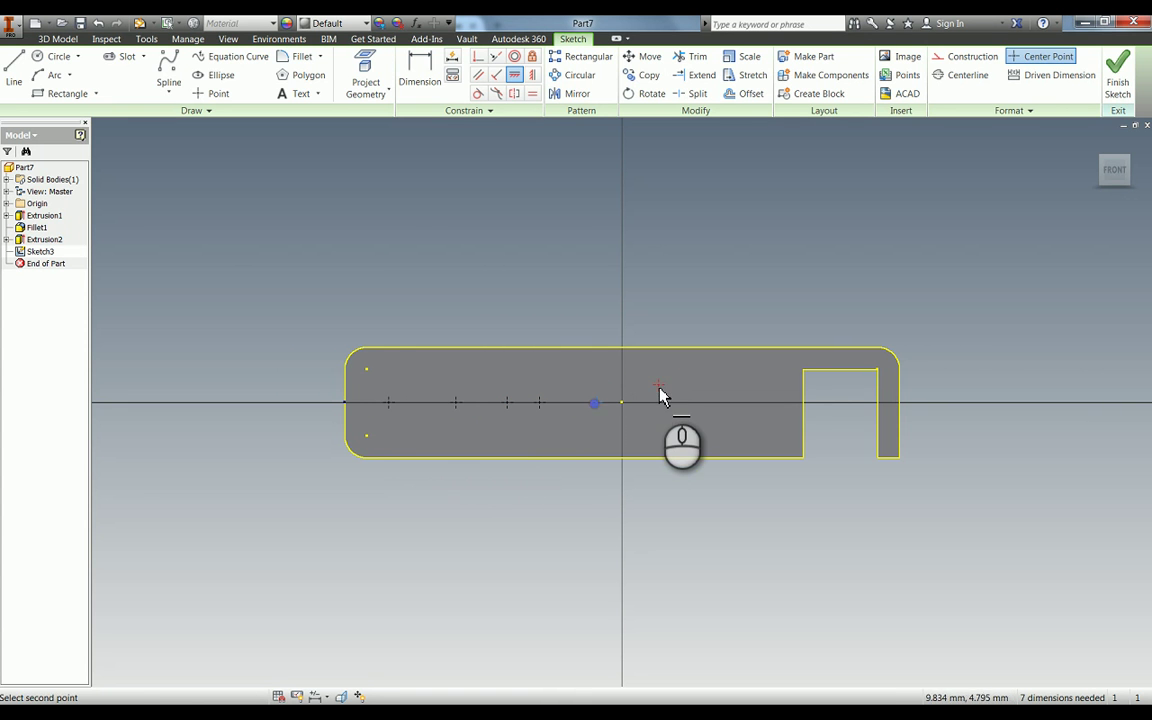
Dimension the first point 15 mm from the plate's left end edge
click(389, 402)
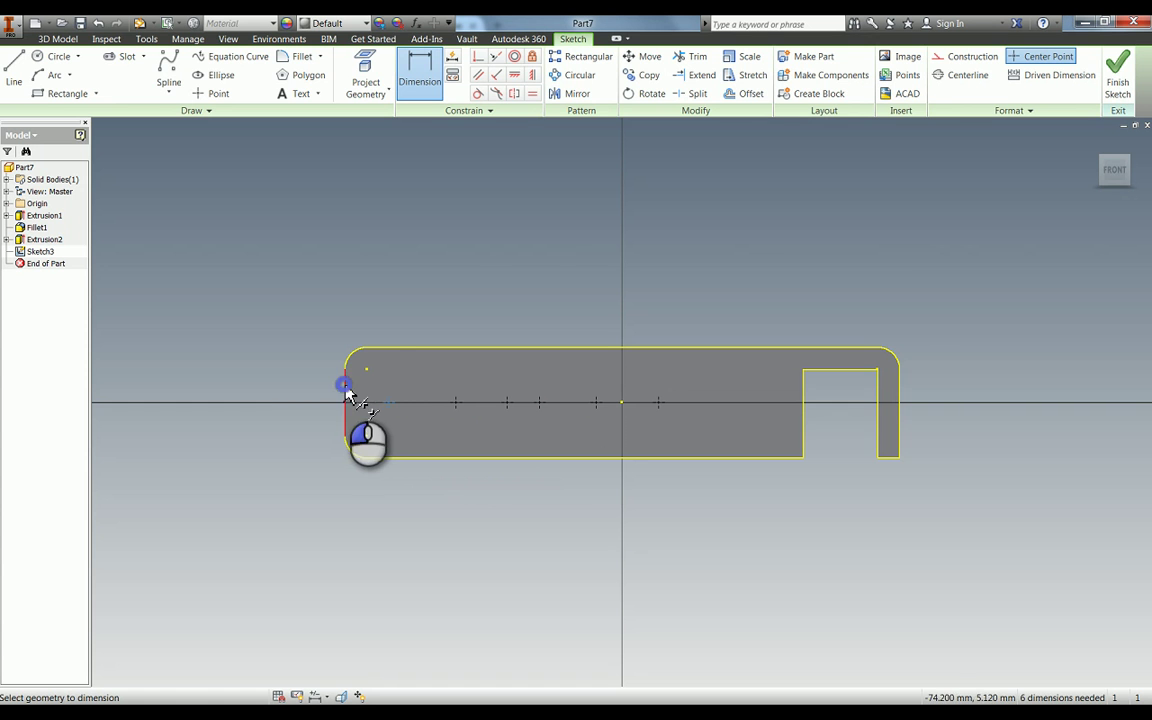
click(345, 392)
click(285, 284)
text(15)
key(Return)
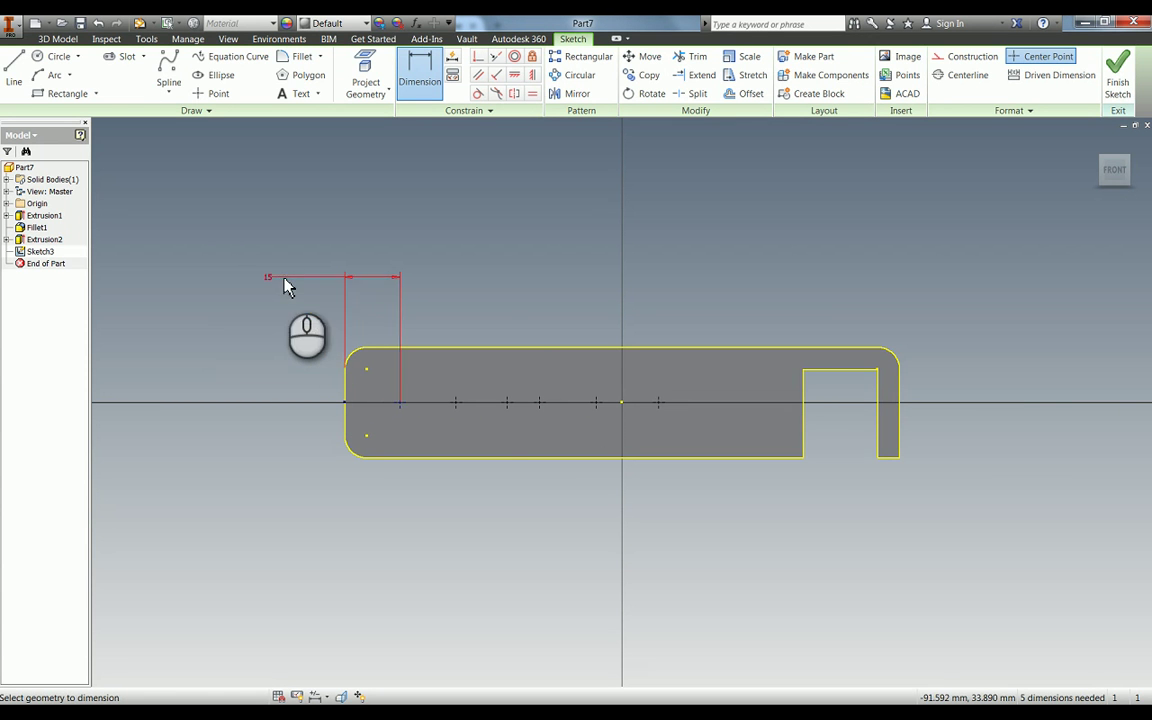
Dimension the gap between the first and second points, linking its value to the 15 mm end-edge dimension
click(456, 403)
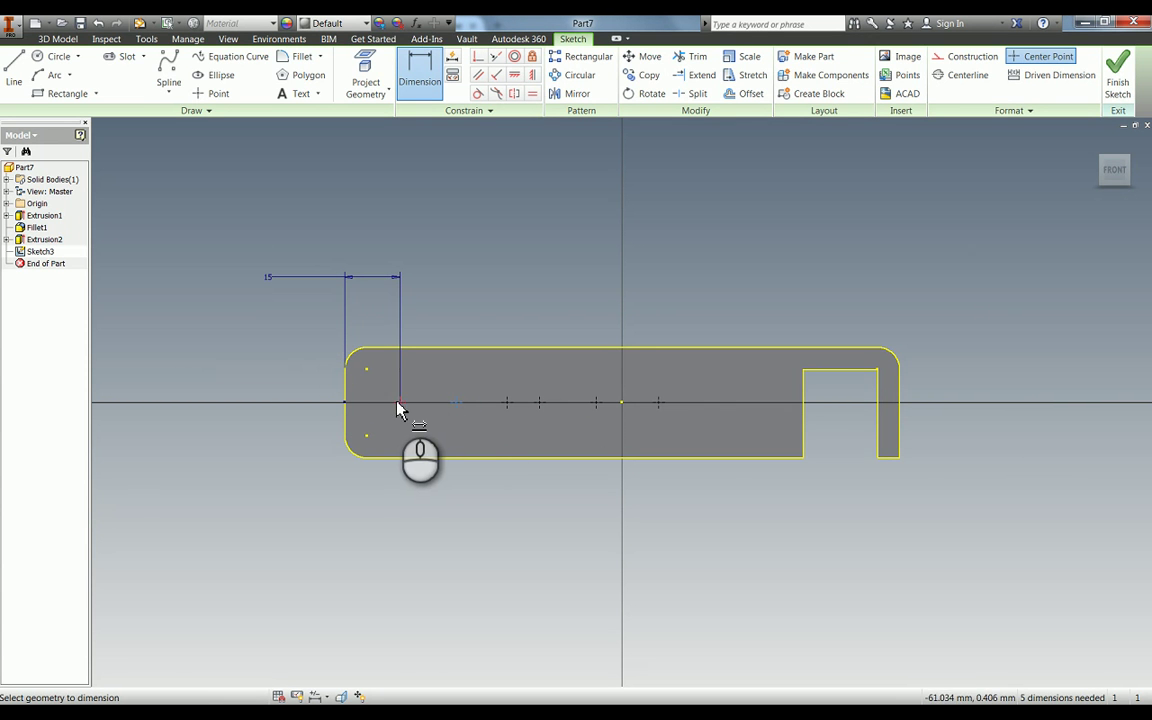
click(400, 403)
click(427, 217)
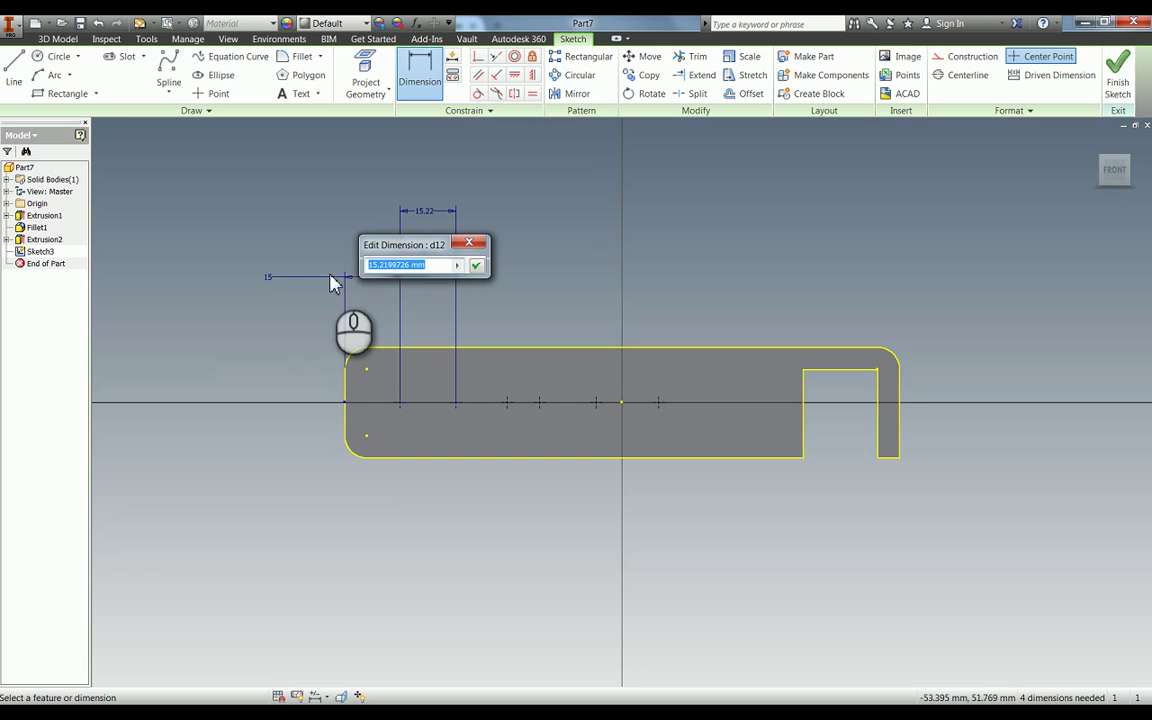
click(297, 279)
key(Return)
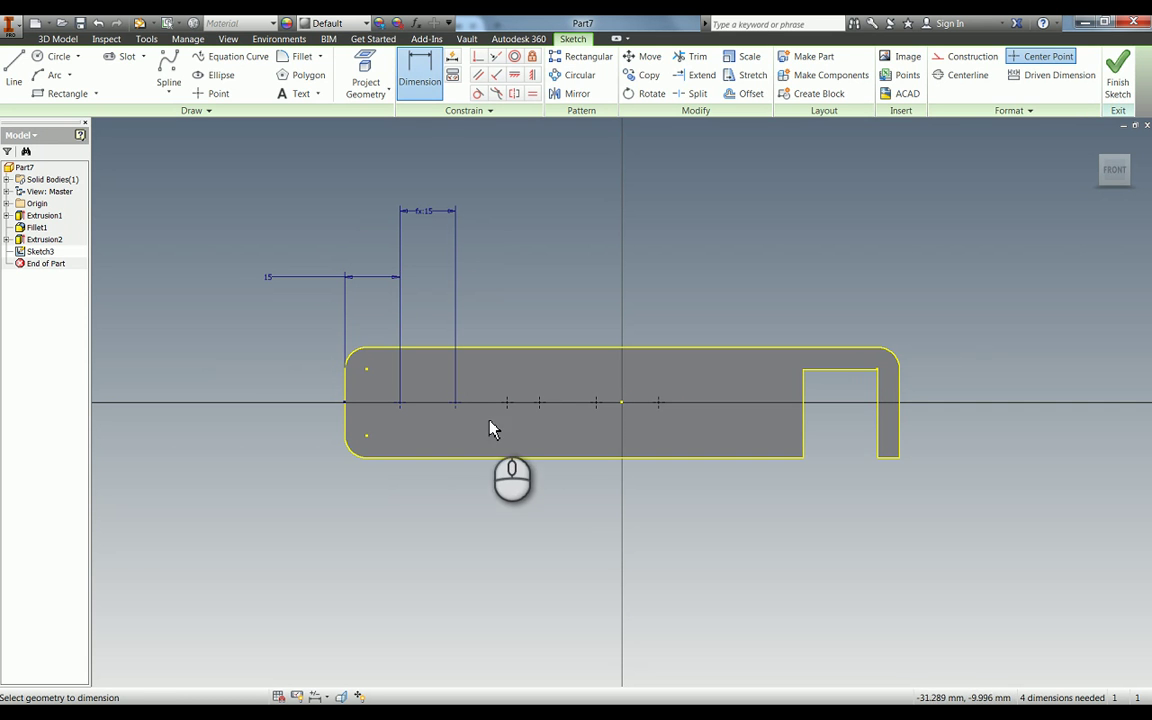
Dimension the gap between the second and third points, linking its value to the 15 mm gap before it
click(506, 403)
click(455, 403)
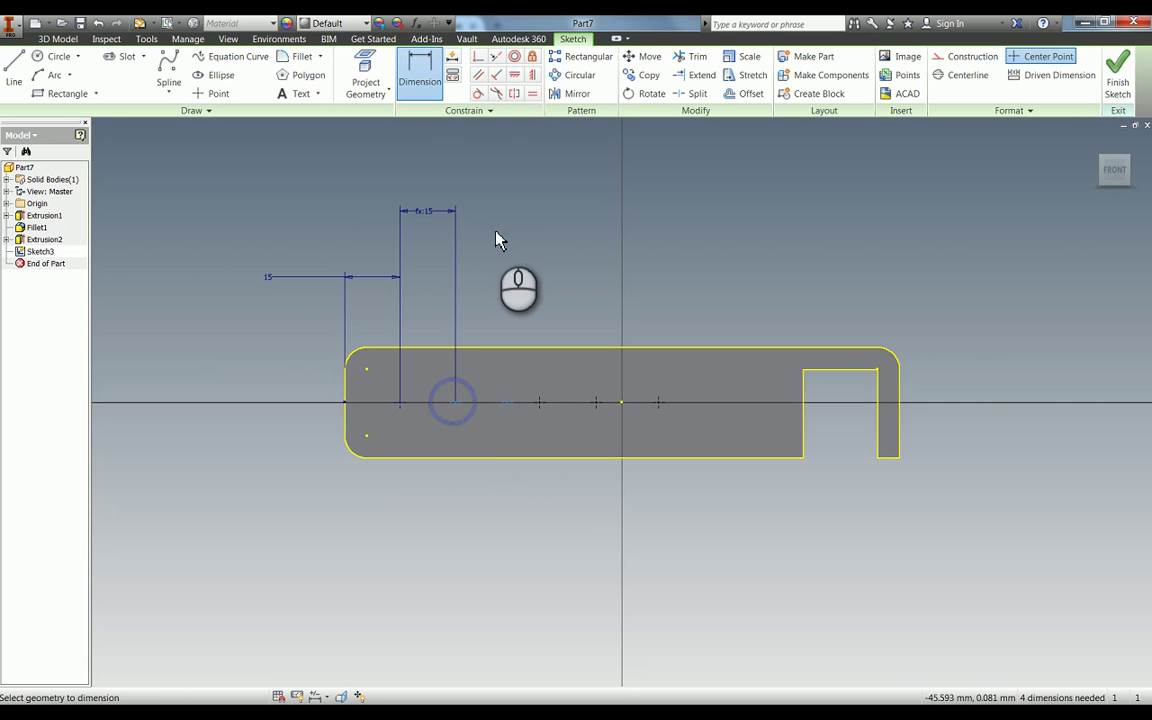
click(505, 236)
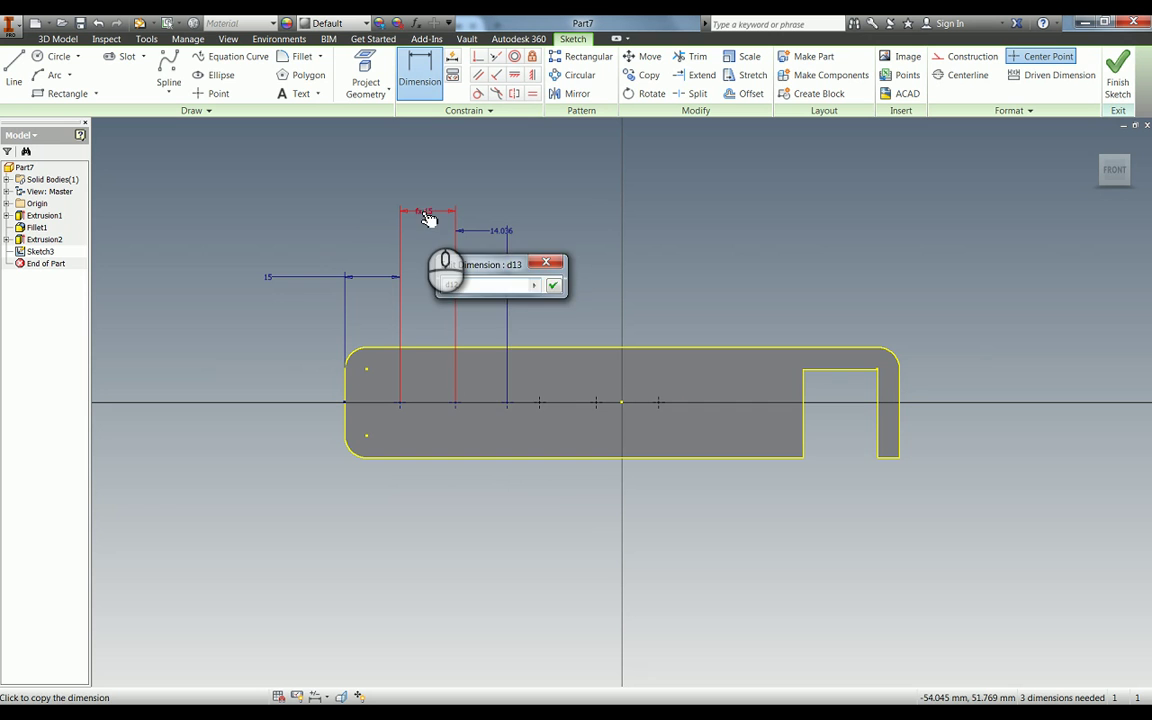
click(426, 216)
key(Return)
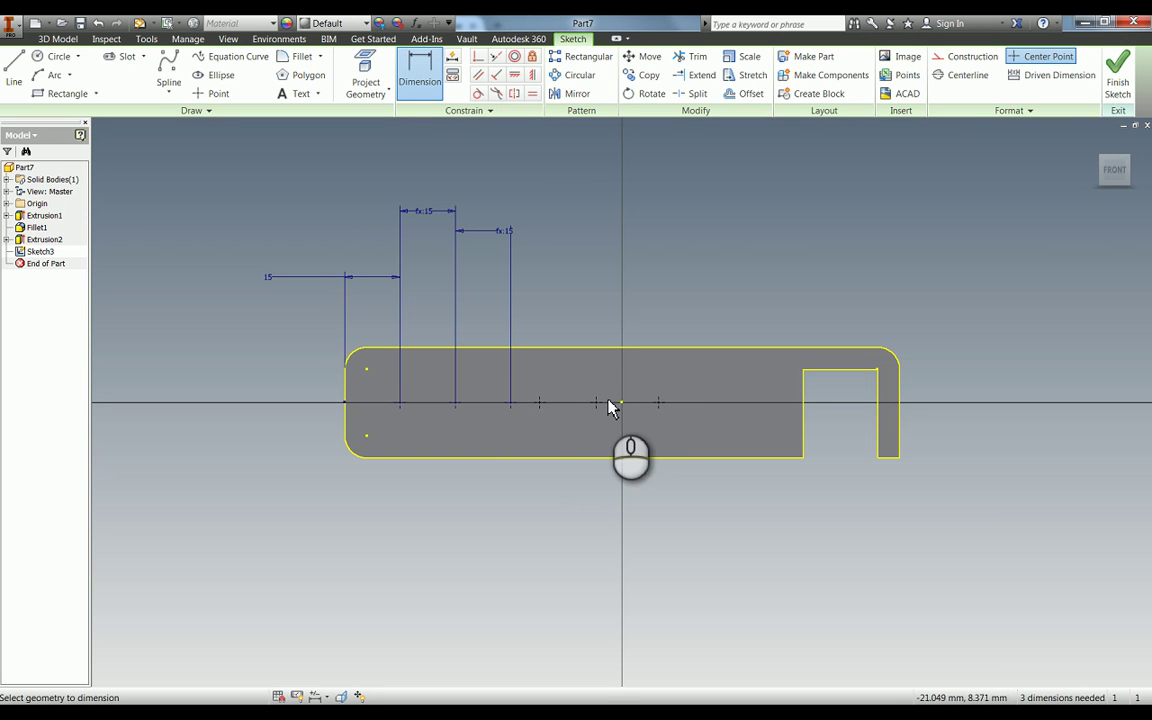
Dimension the gap between the third and fourth points as the linked 15 mm gap multiplied by 2
click(540, 403)
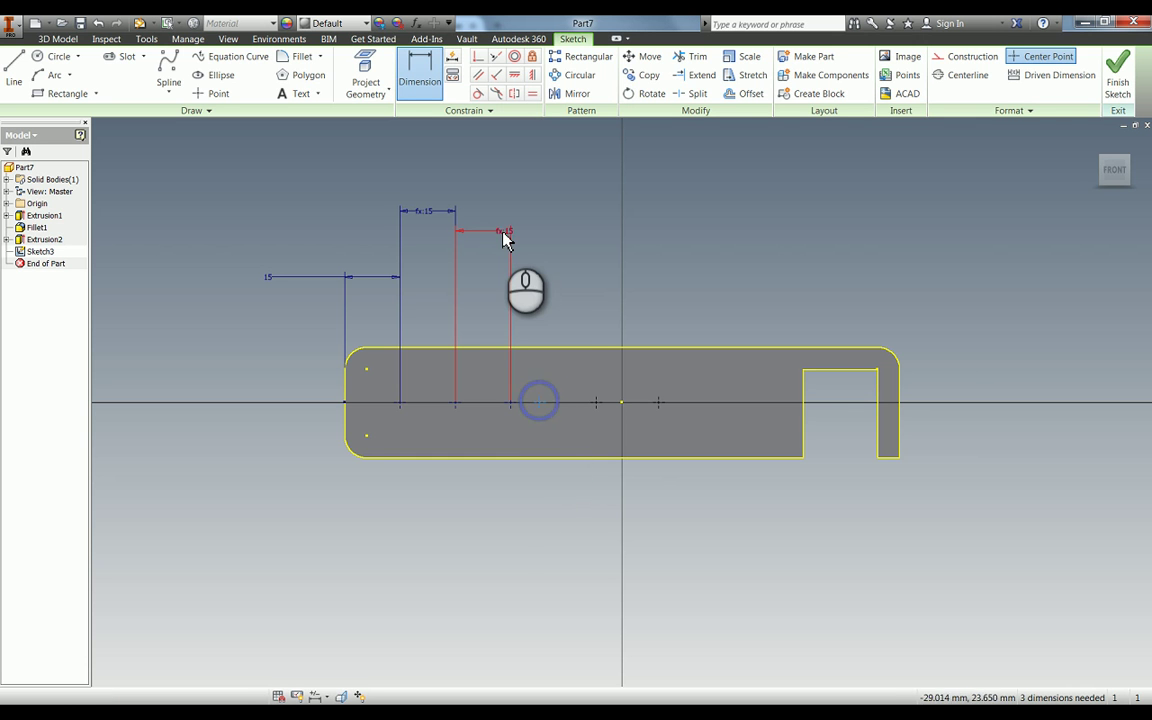
click(504, 238)
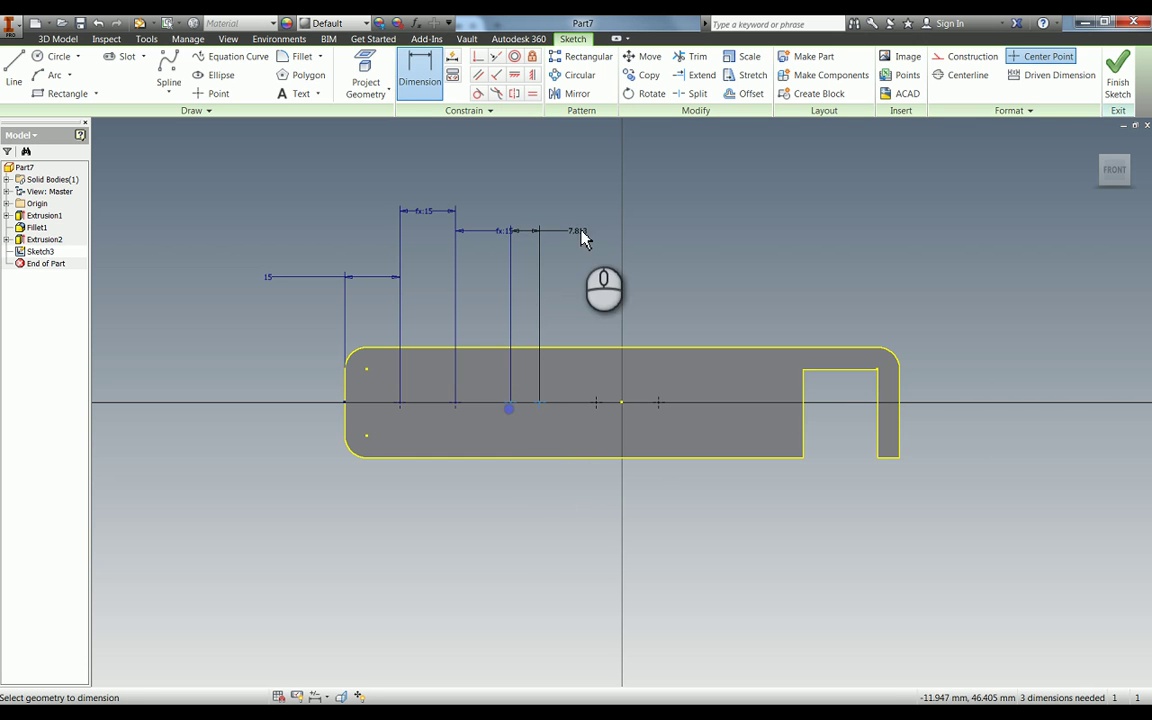
click(579, 233)
text(*2)
key(Return)
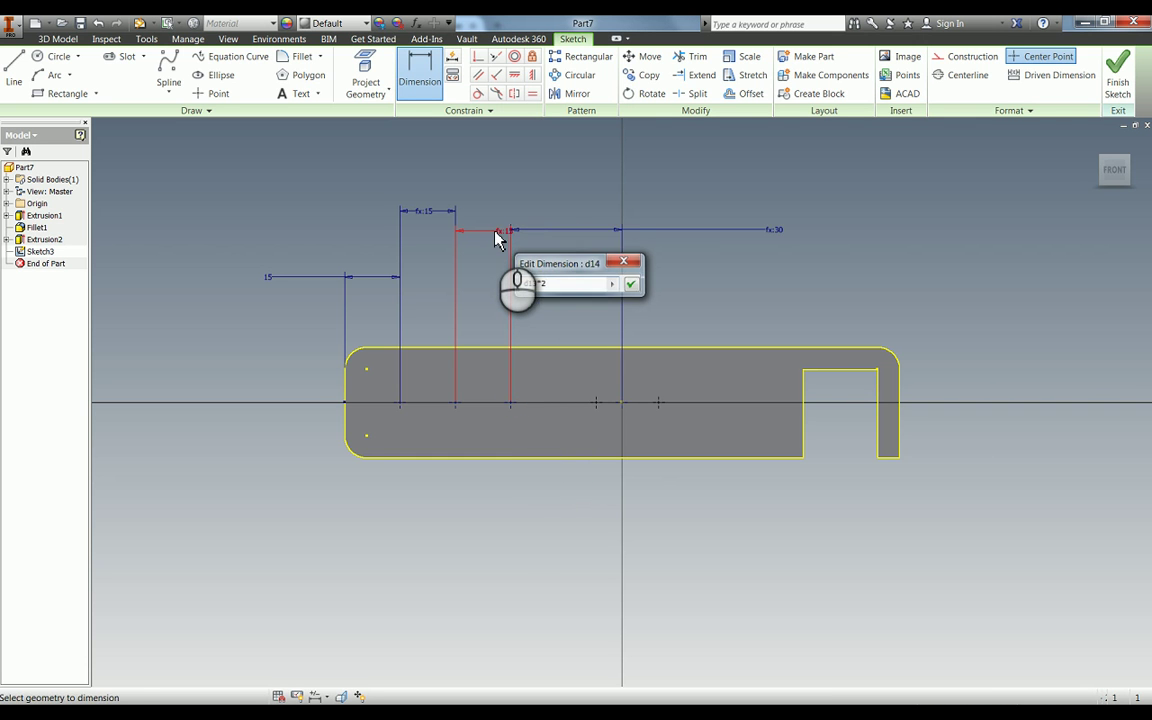
End dimensioning and move the free point just left of the plate's centre along the row towards the notch, beyond the other free point
key(Escape)
key(Escape)
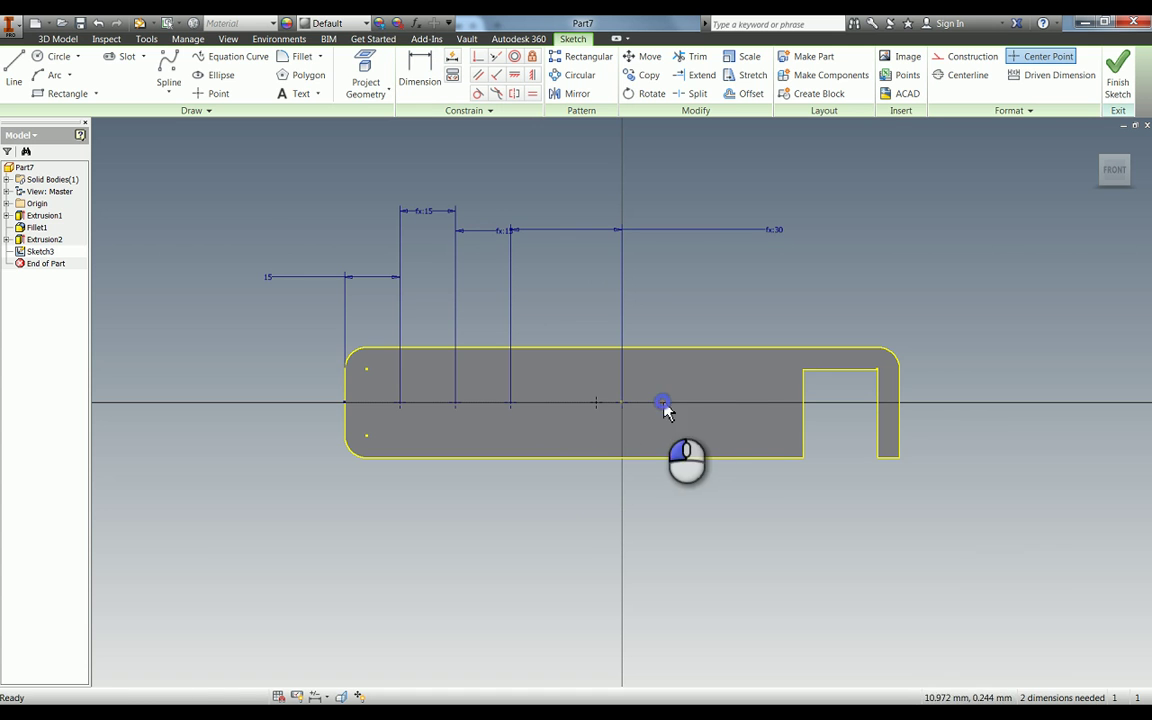
drag(597, 403, 658, 403)
click(676, 294)
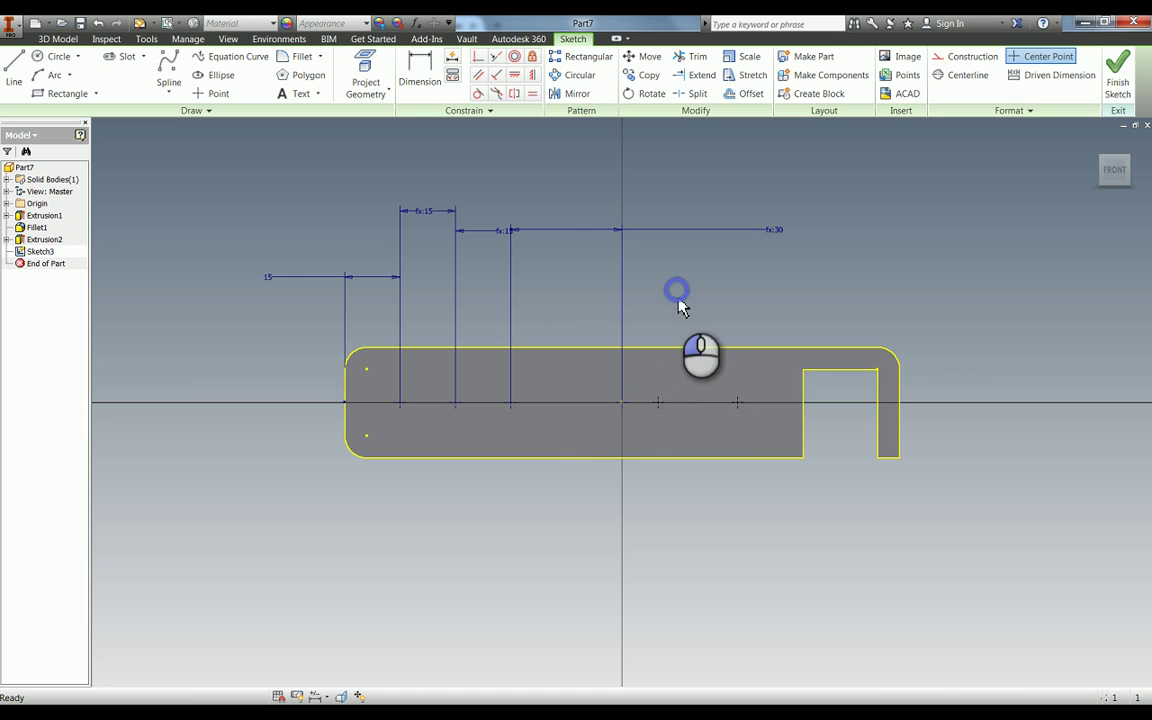
Dimension the gap between the fourth and fifth points, linking its value to the existing 15 mm gap between the second and third points
key(d)
click(657, 403)
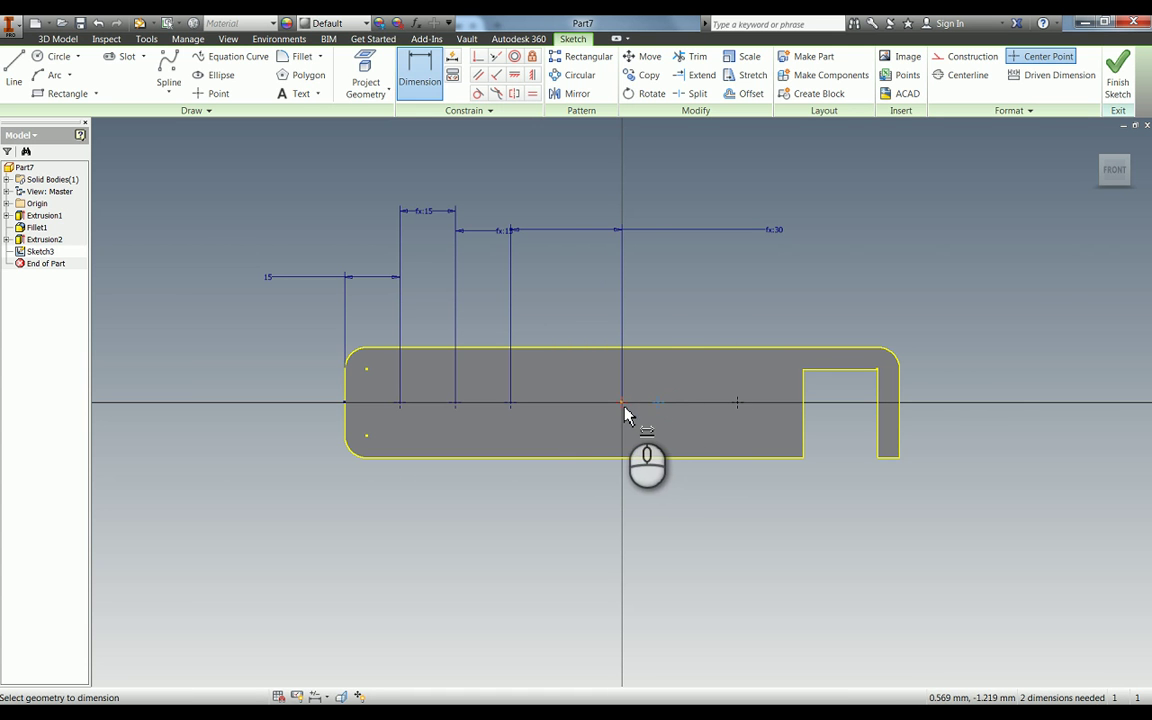
click(623, 406)
click(695, 281)
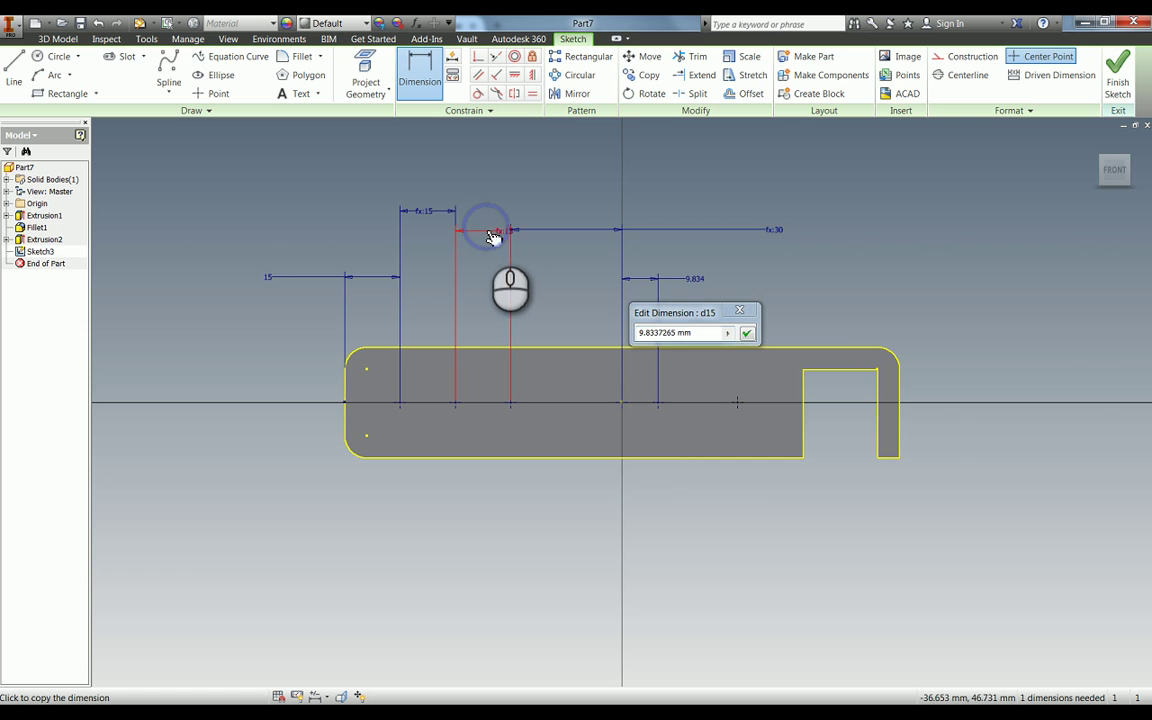
click(494, 233)
key(Return)
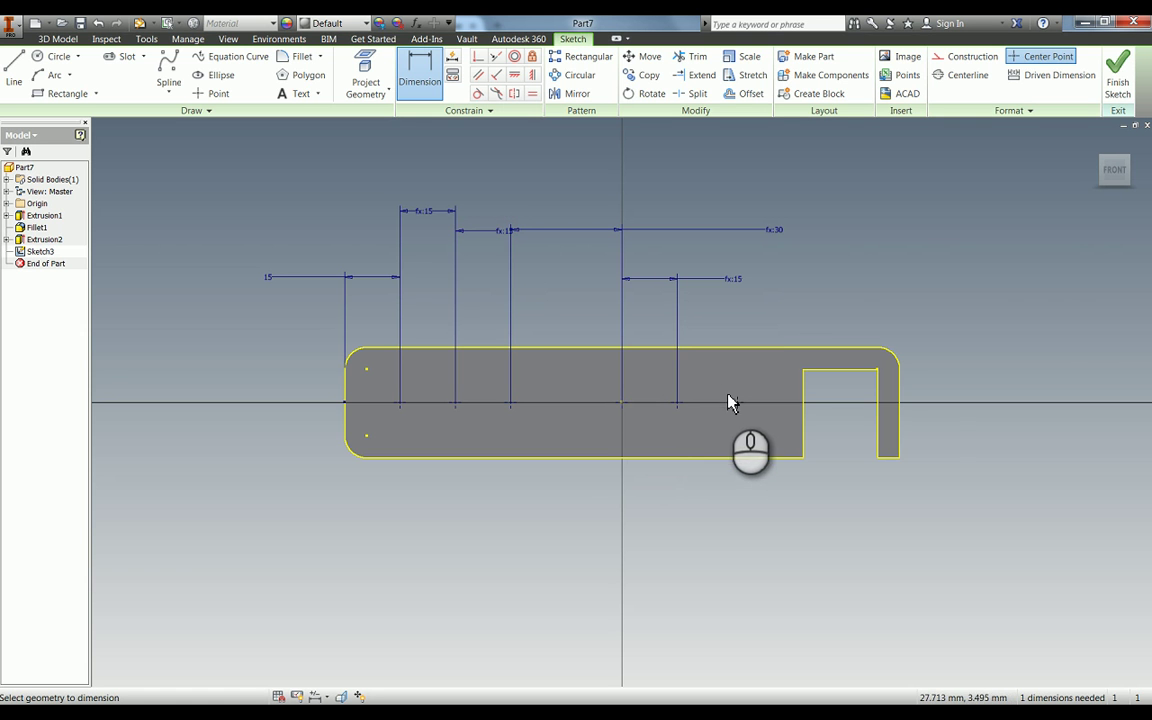
Dimension the gap between the fifth and sixth points, linking its value to the 15 mm gap before it
click(676, 404)
click(825, 320)
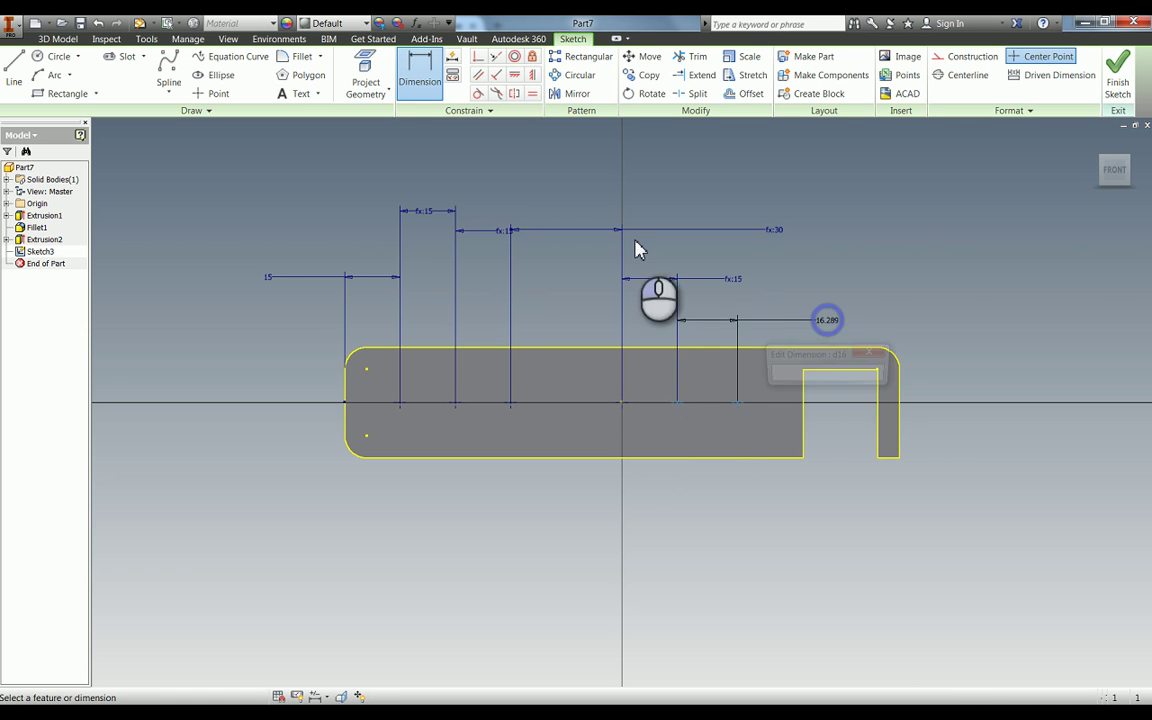
click(740, 280)
key(Return)
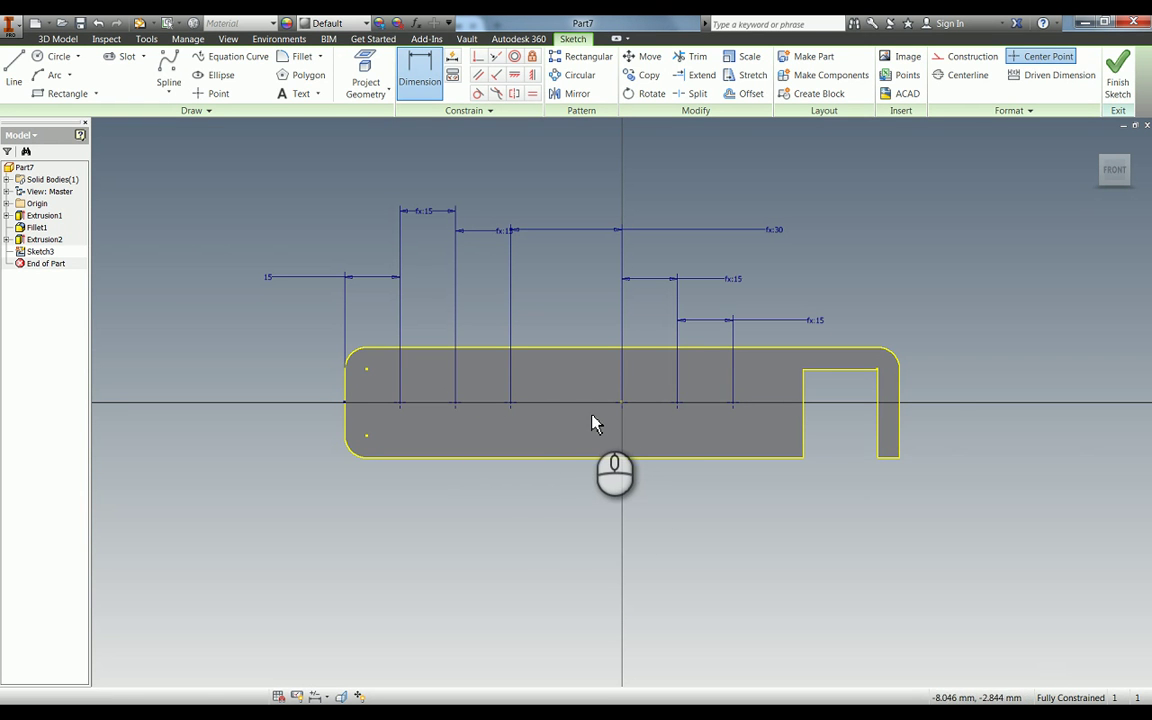
Cut 9.5 mm diameter Through All holes at the six sketch points
key(h)
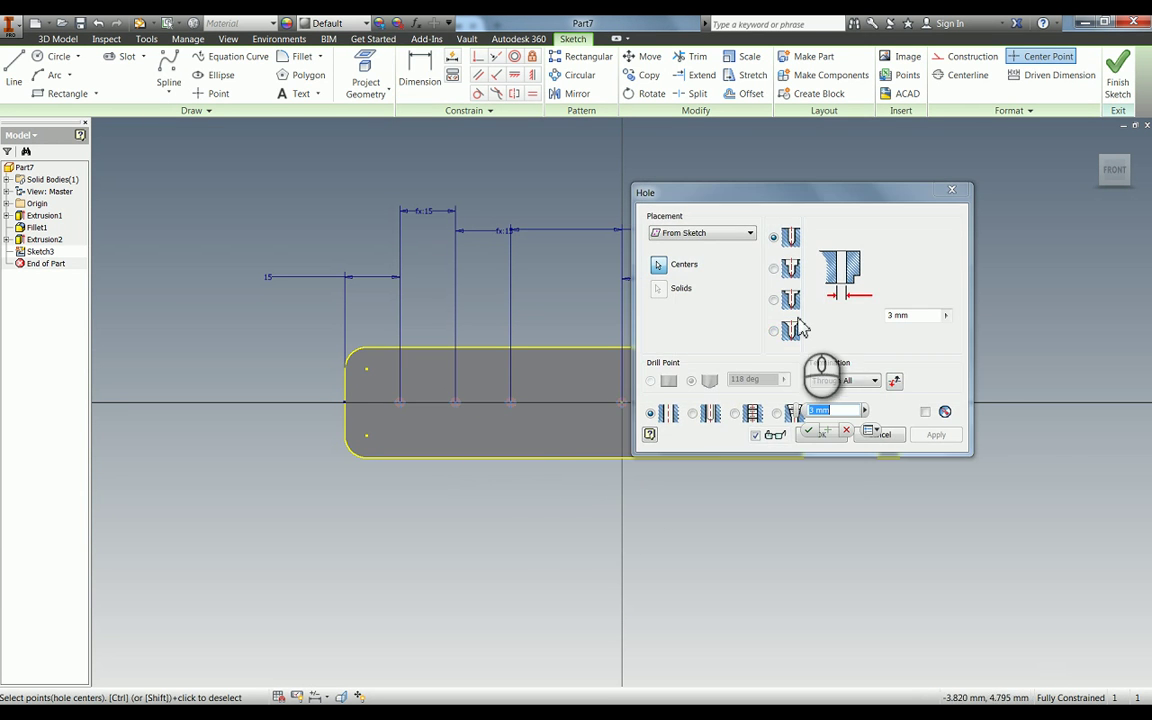
click(921, 316)
text(9.5)
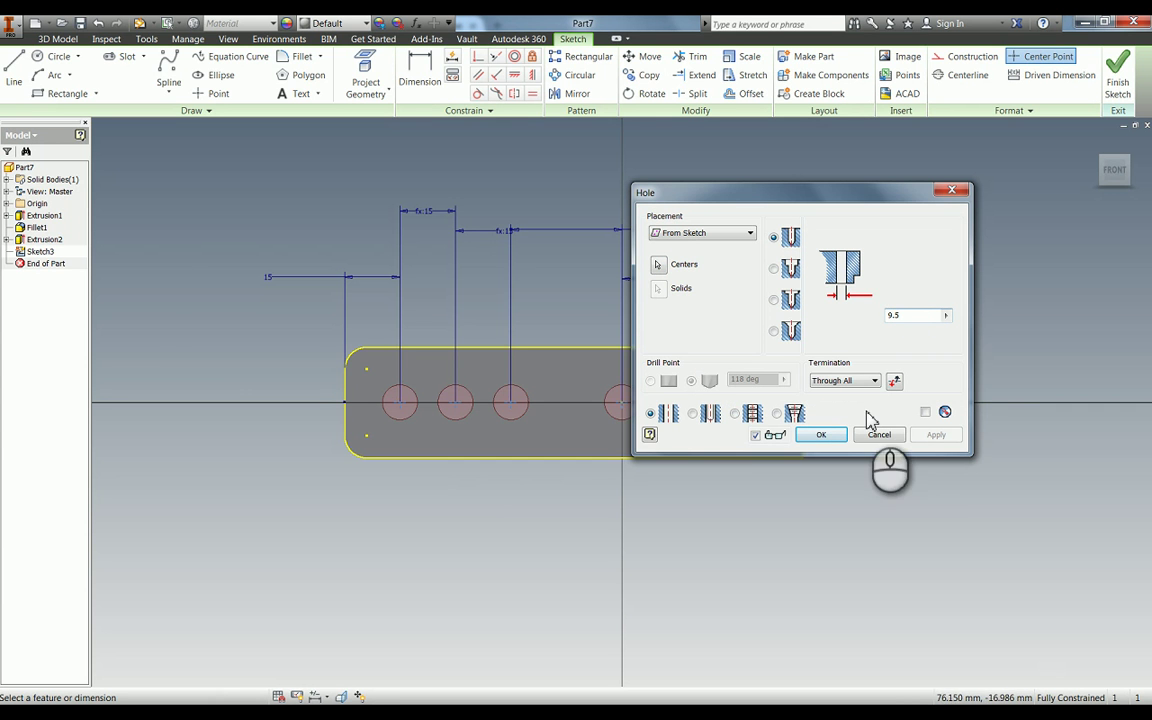
mouse_move(795, 205)
mouse_down()
mouse_move(171, 312)
mouse_move(303, 472)
mouse_up()
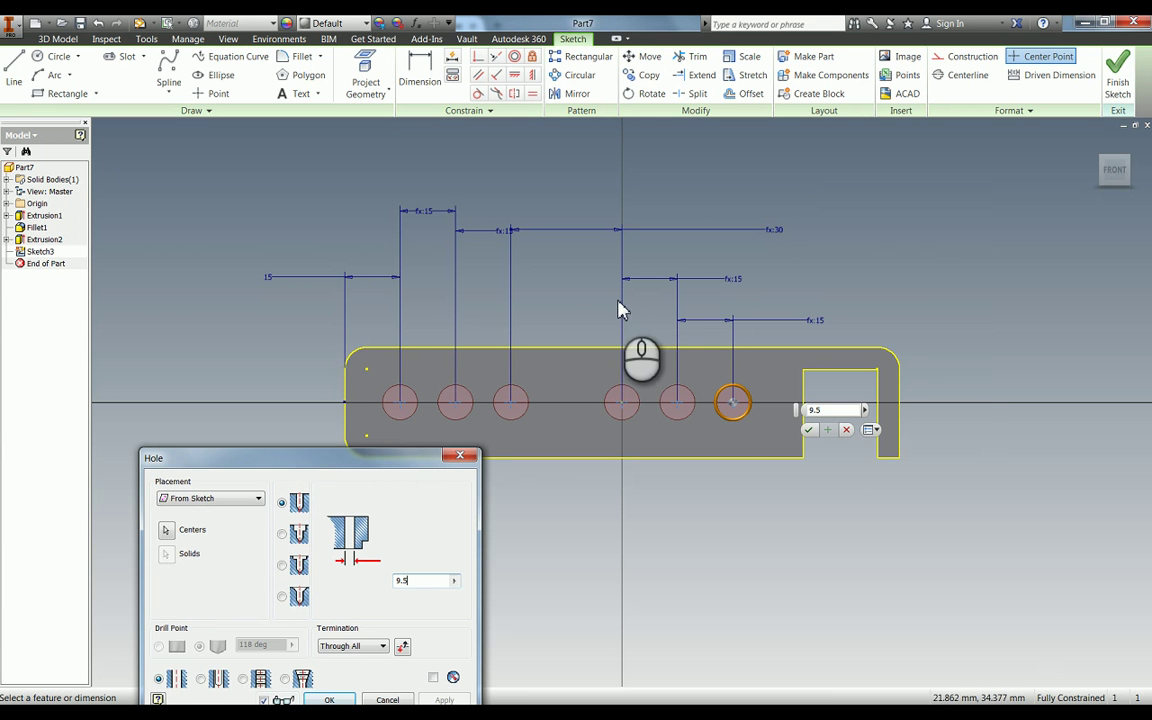
key(F6)
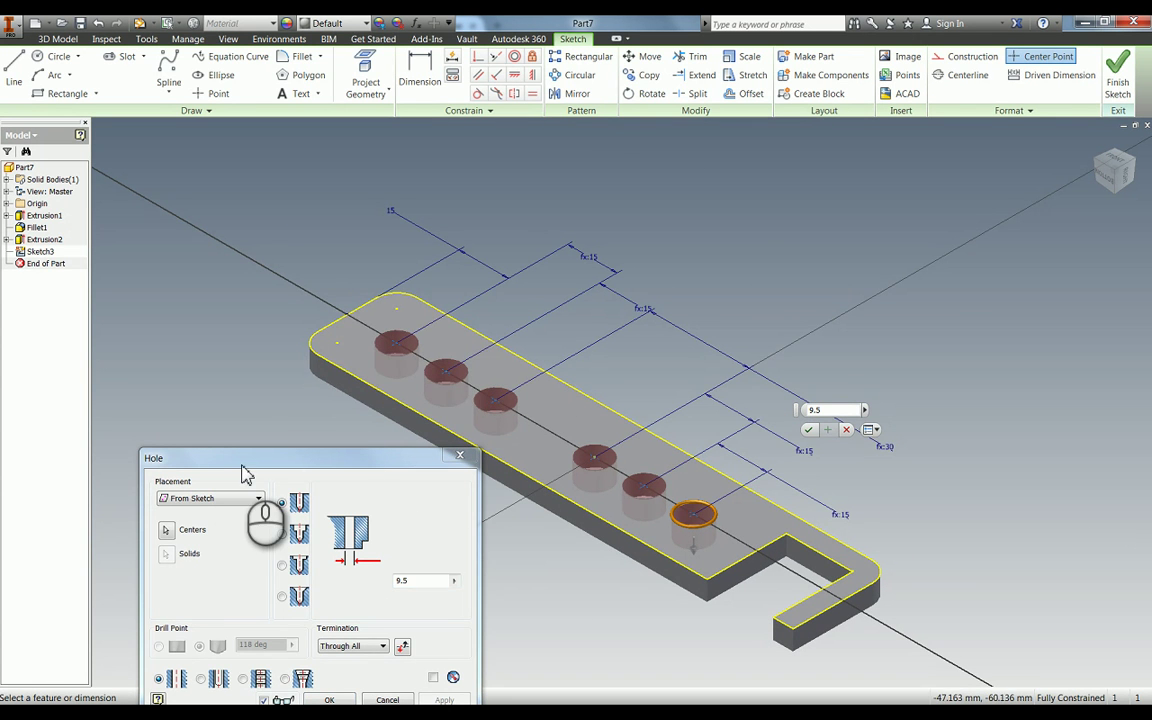
drag(256, 478, 272, 202)
click(337, 428)
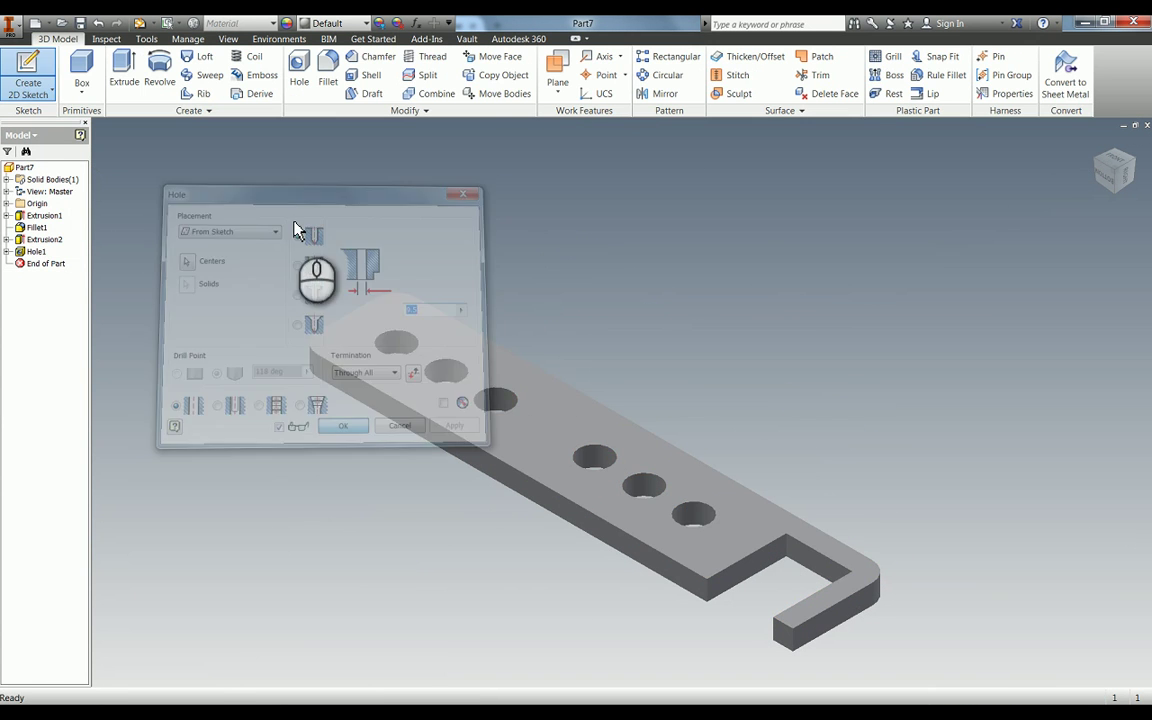
Start a sketch on the plate's top face and add a point between the third and fourth holes, aligned horizontally with the third hole's centre
key(s)
click(545, 450)
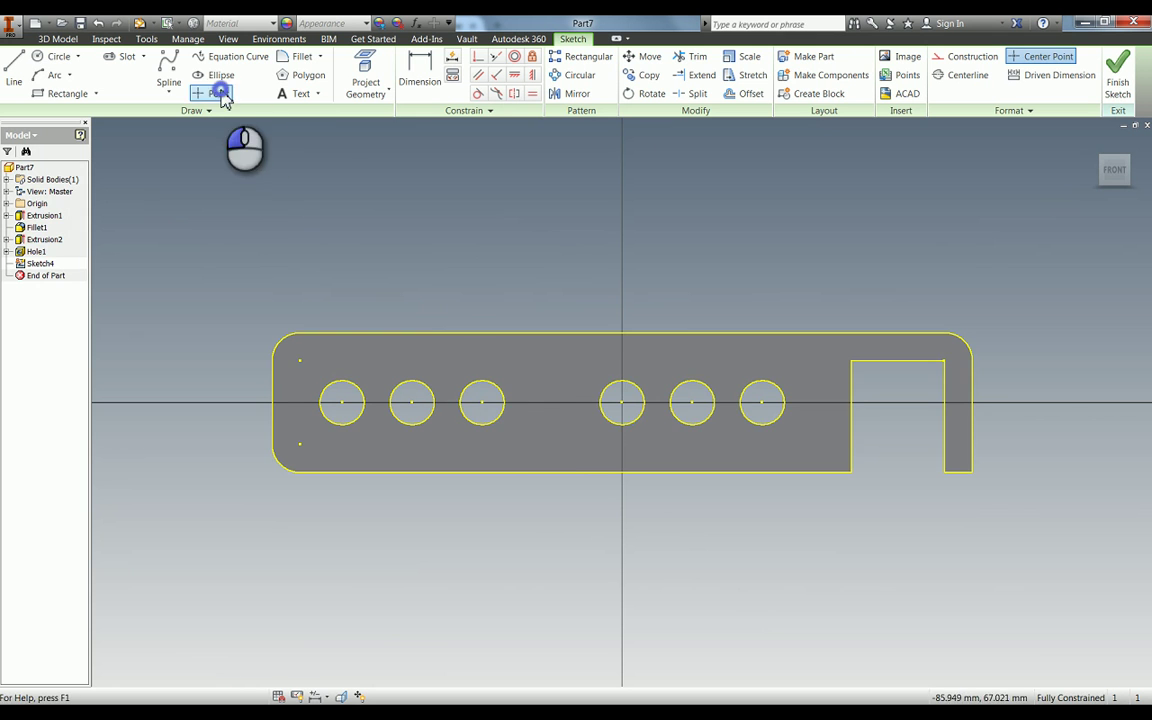
click(533, 361)
click(514, 75)
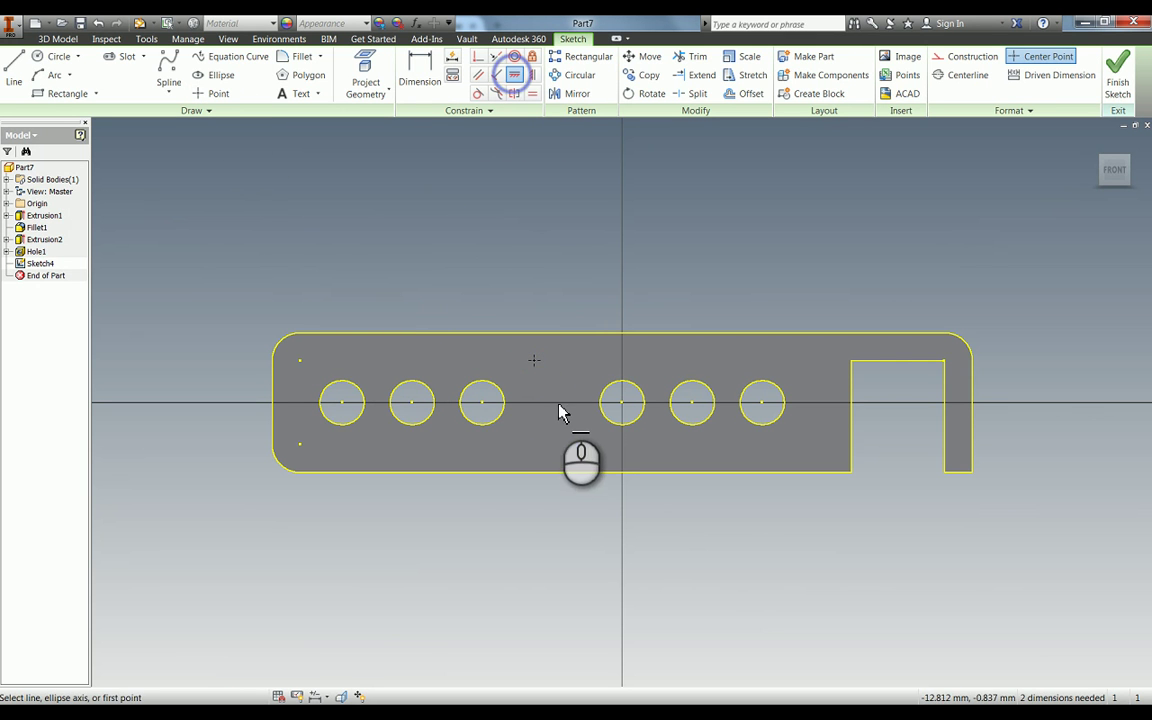
click(534, 361)
click(483, 408)
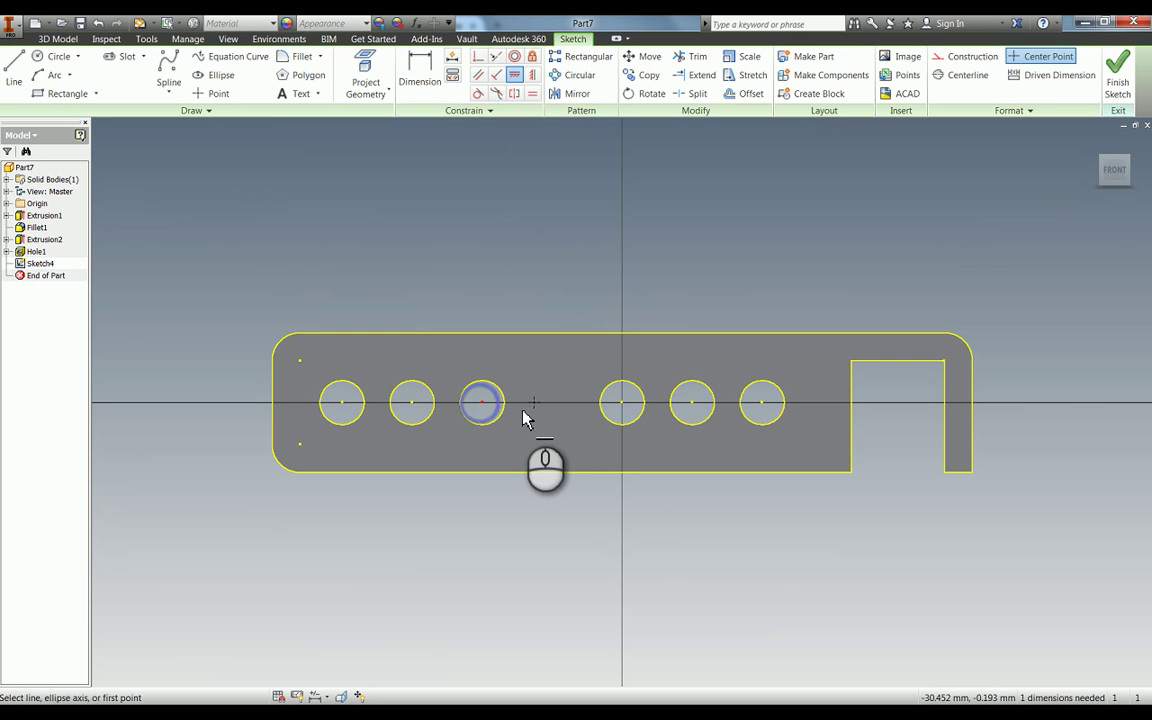
Dimension the new point 15 mm from the third hole's centre
key(d)
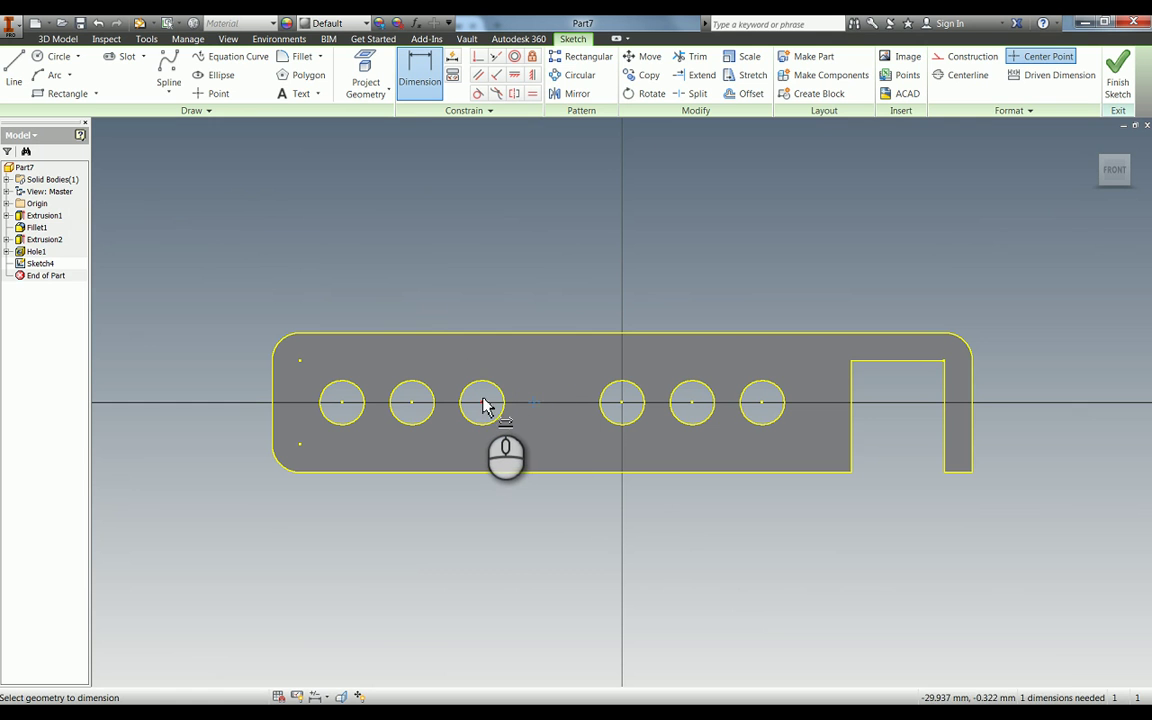
click(536, 402)
click(599, 288)
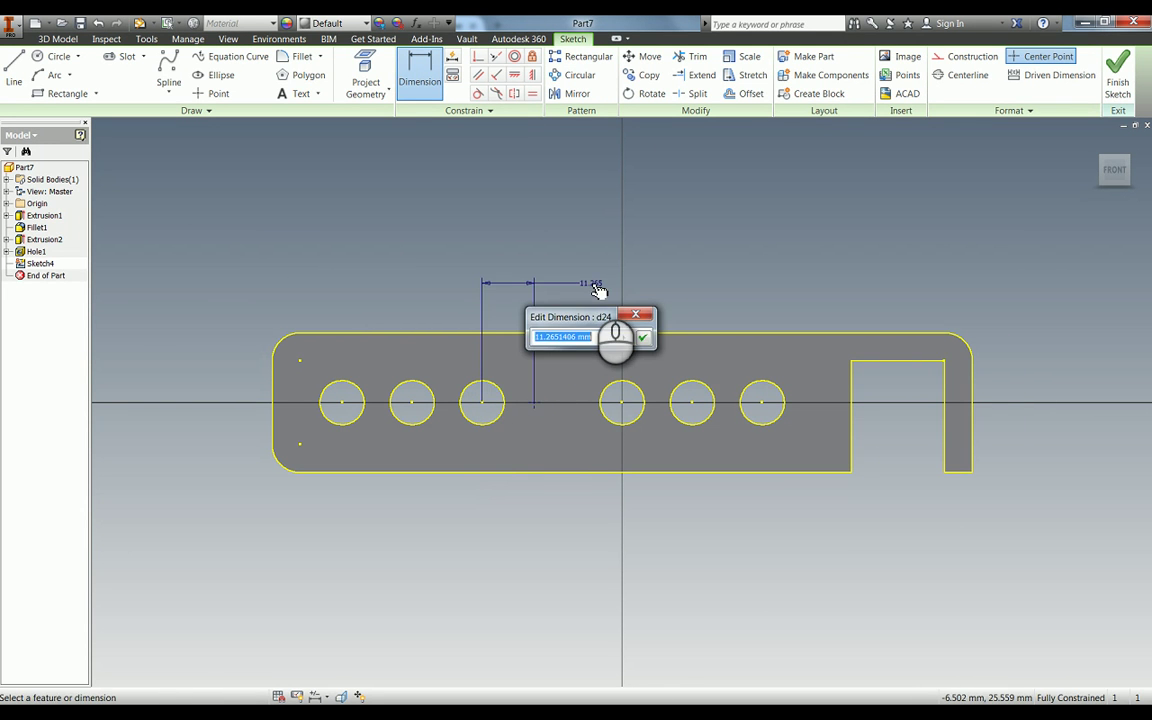
text(15)
key(Return)
key(Escape)
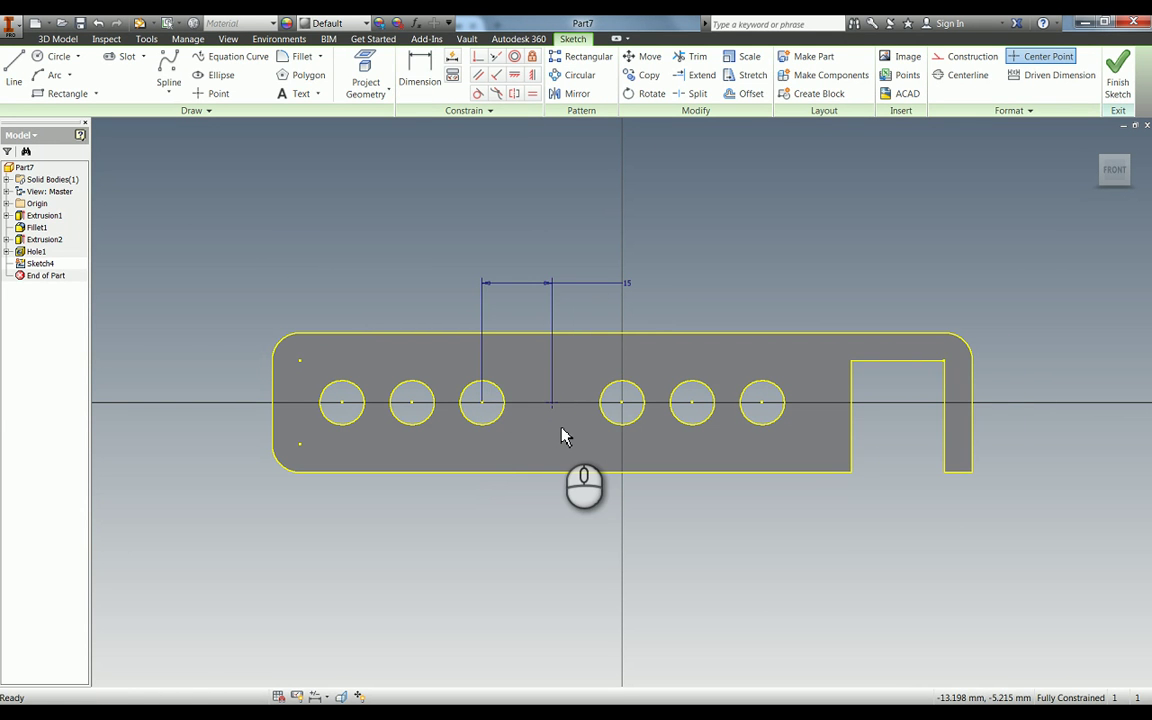
Cut a smaller-diameter Through All hole at the new point between the third and fourth holes
key(h)
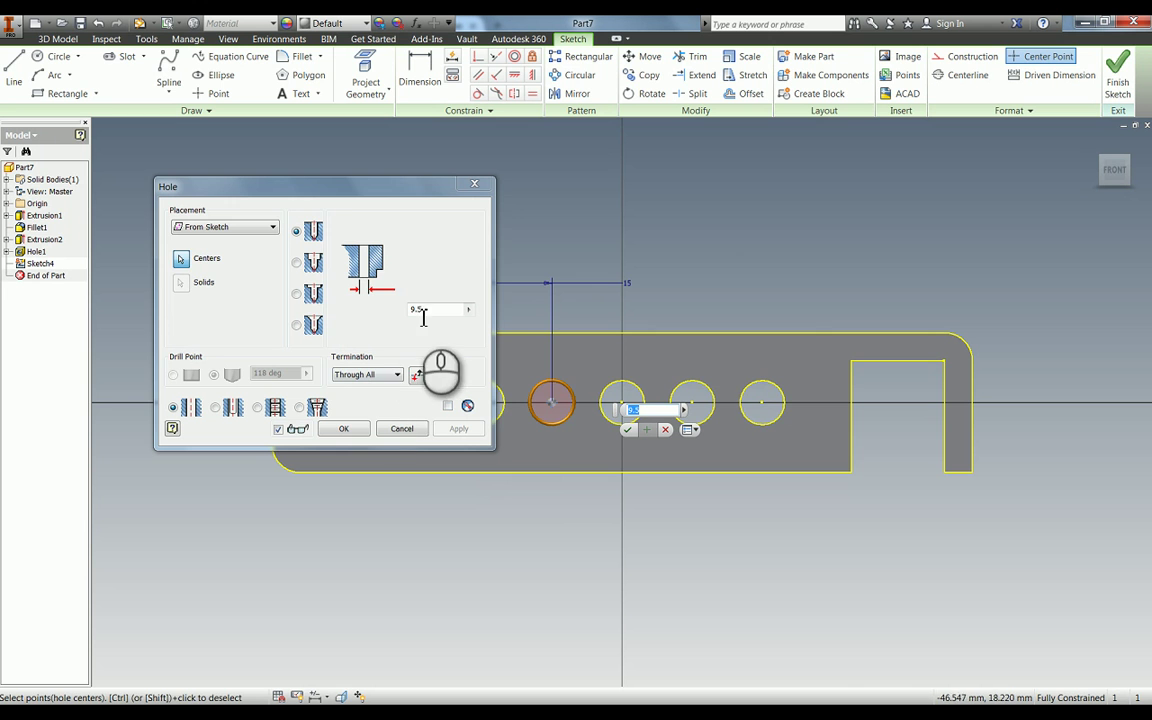
drag(427, 310, 299, 299)
click(330, 428)
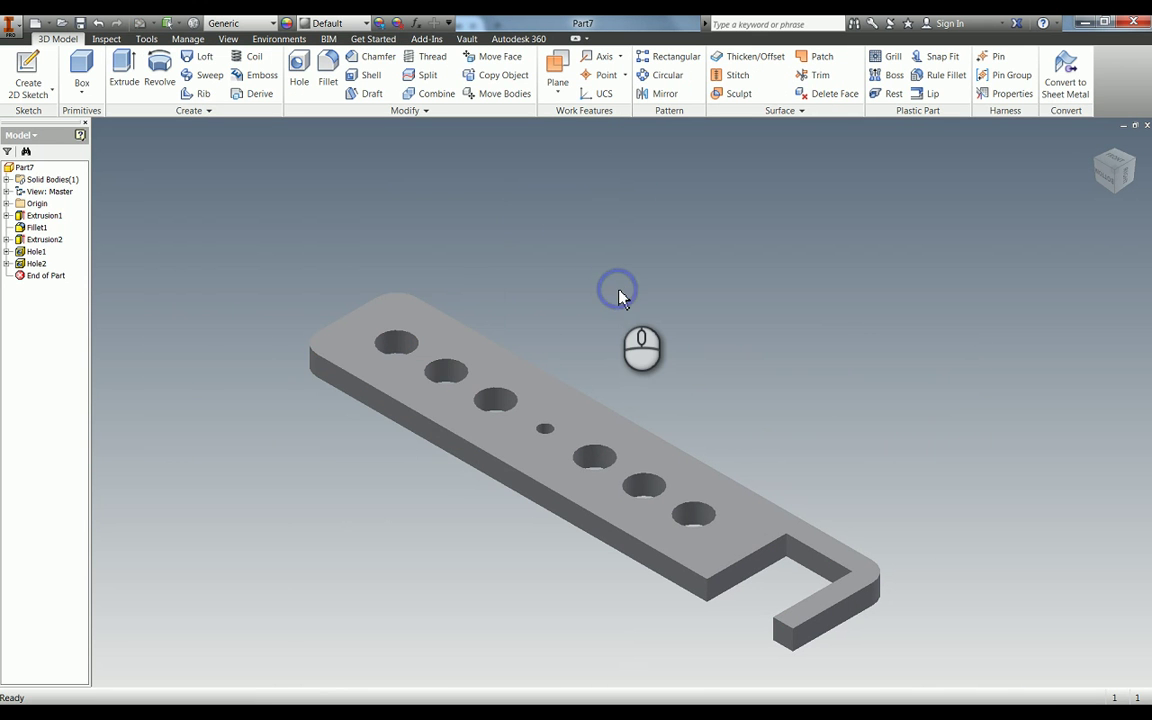
Assign the Steel, Mild material to the whole part
click(24, 167)
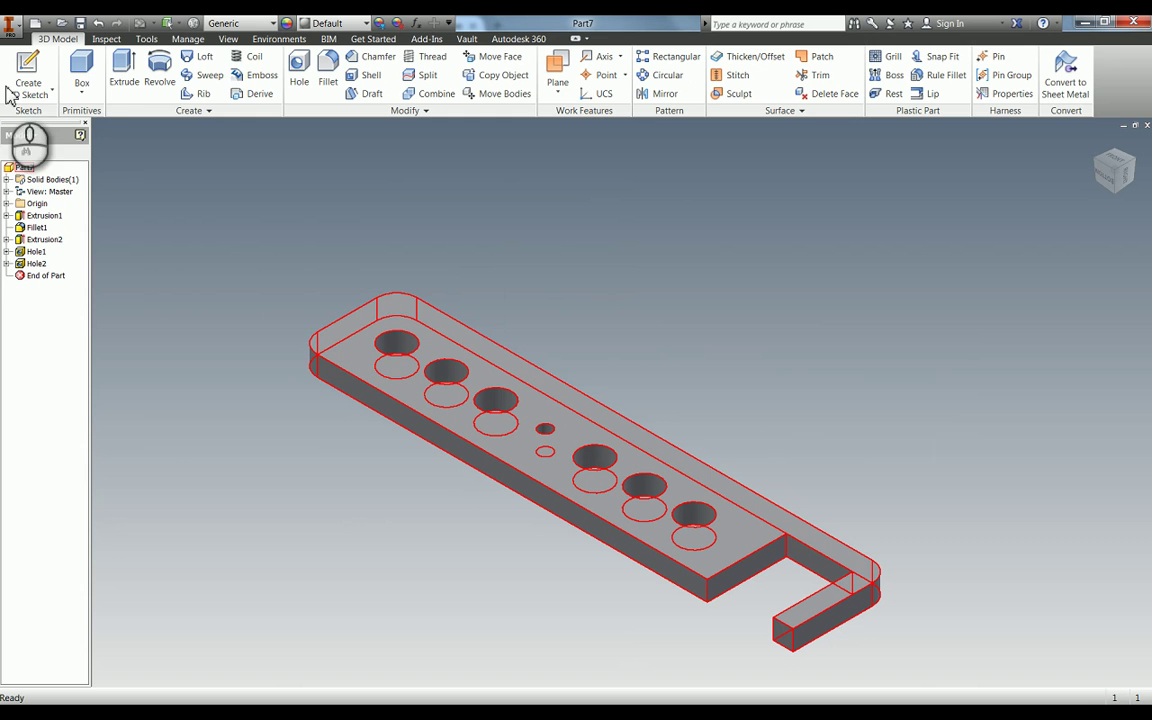
click(232, 24)
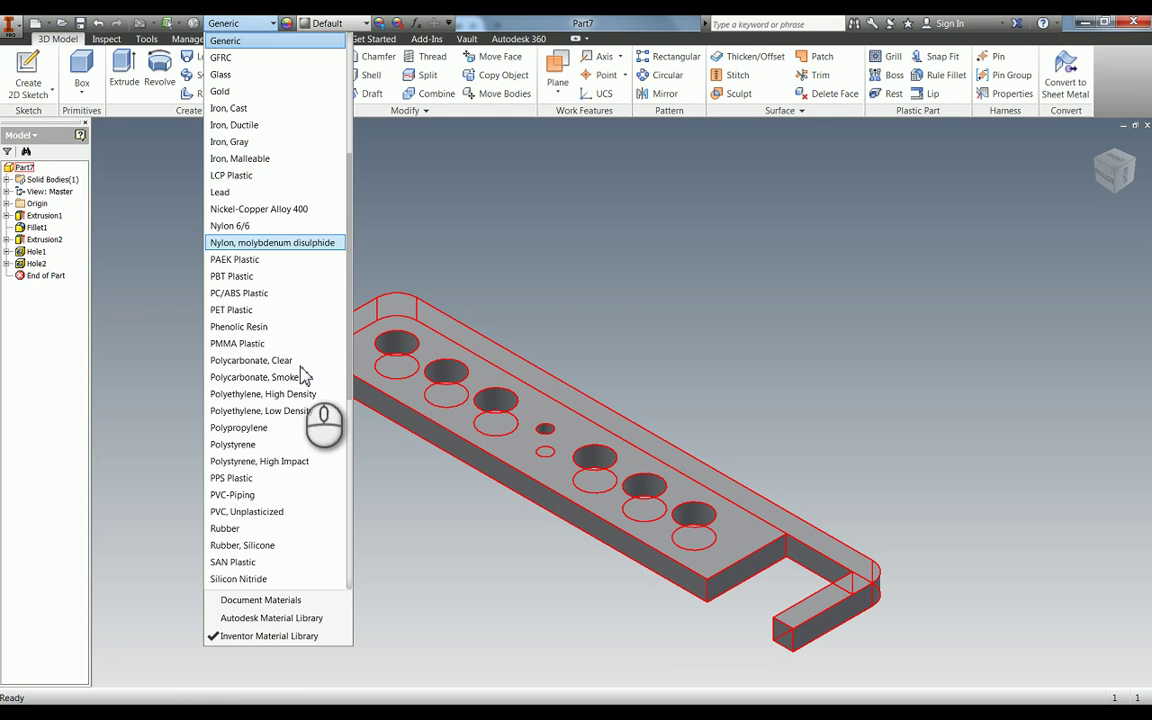
scroll(279, 380, down, 5)
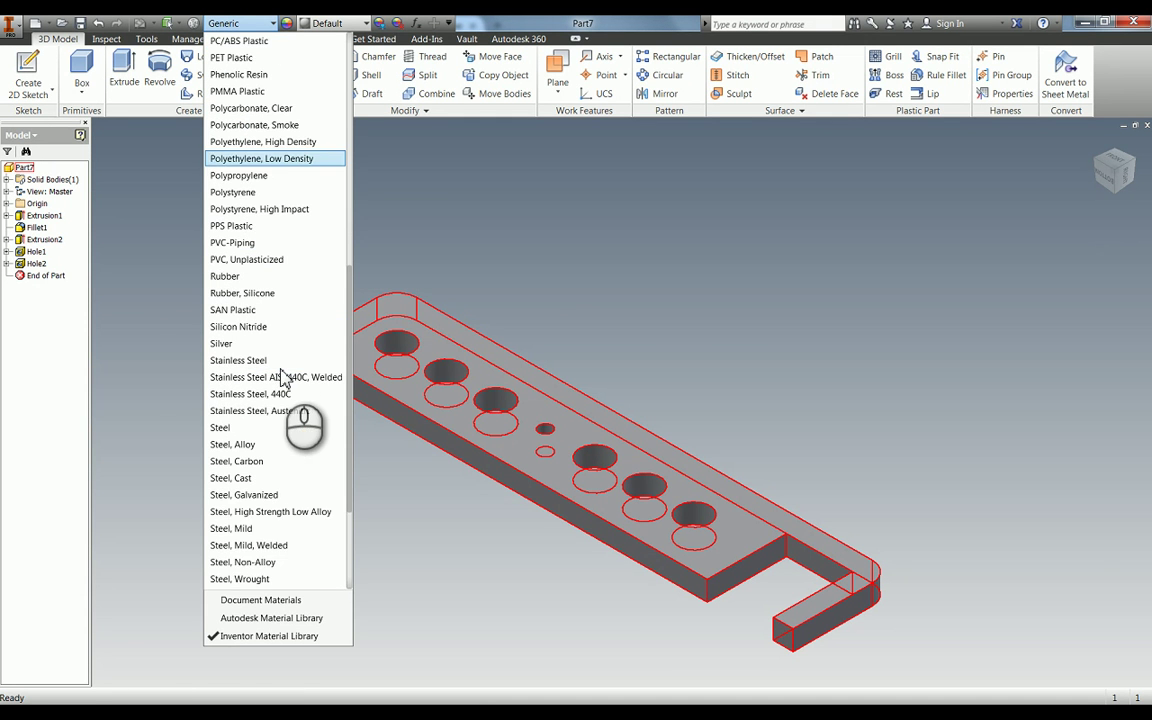
click(252, 522)
click(648, 276)
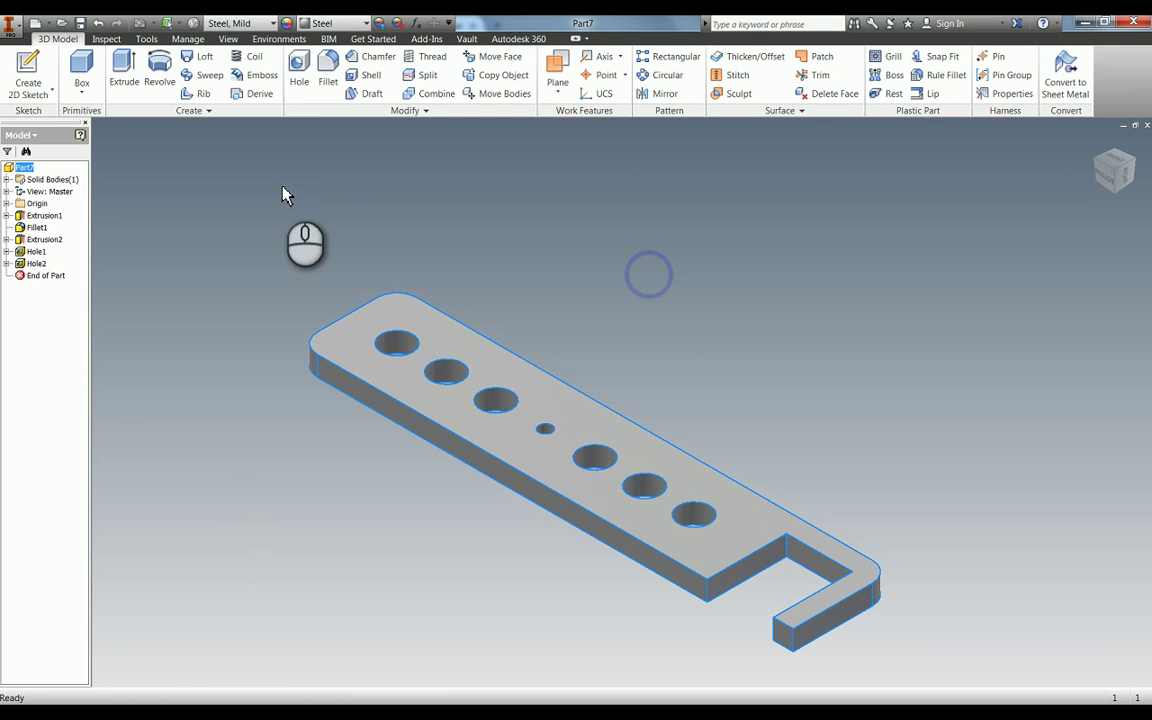
Save the part as LockOff in the Lock Off folder
click(81, 23)
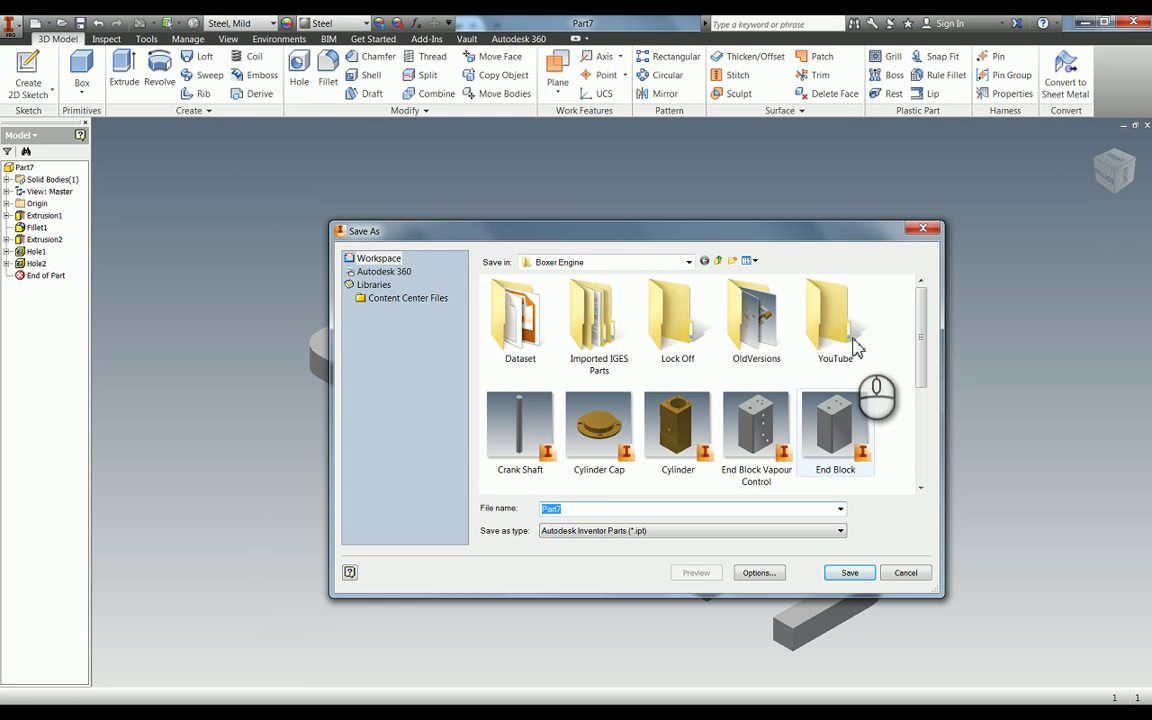
double_click(684, 306)
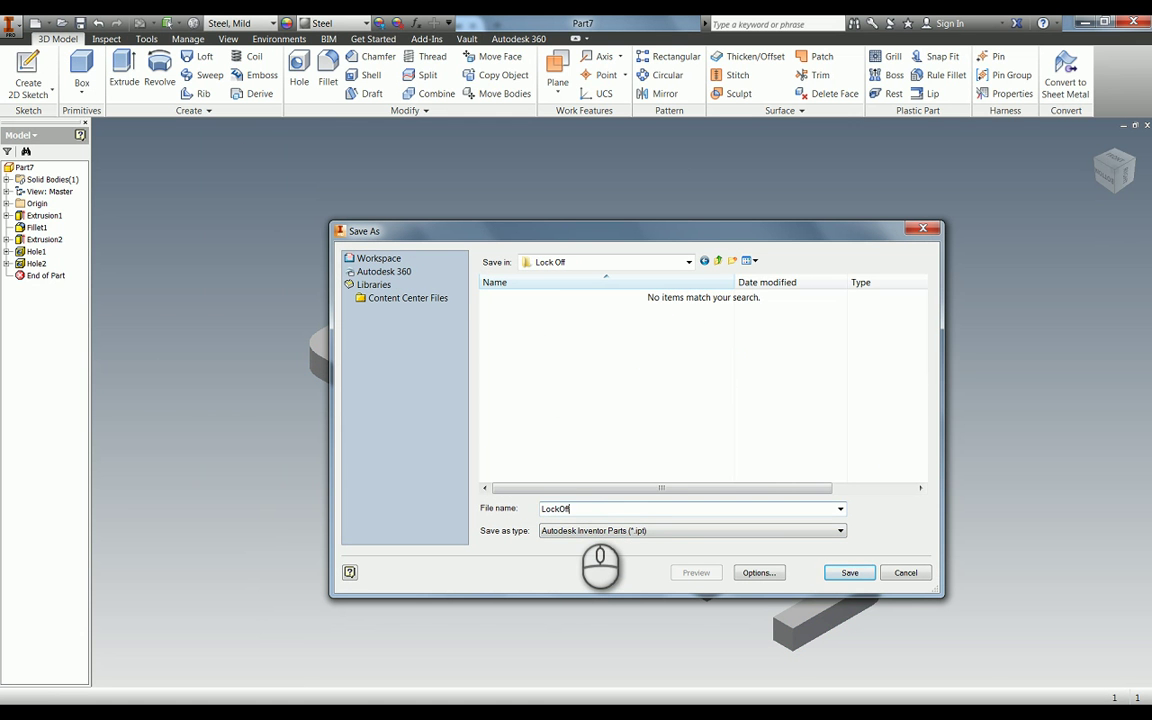
key(Return)
click(586, 517)
click(321, 198)
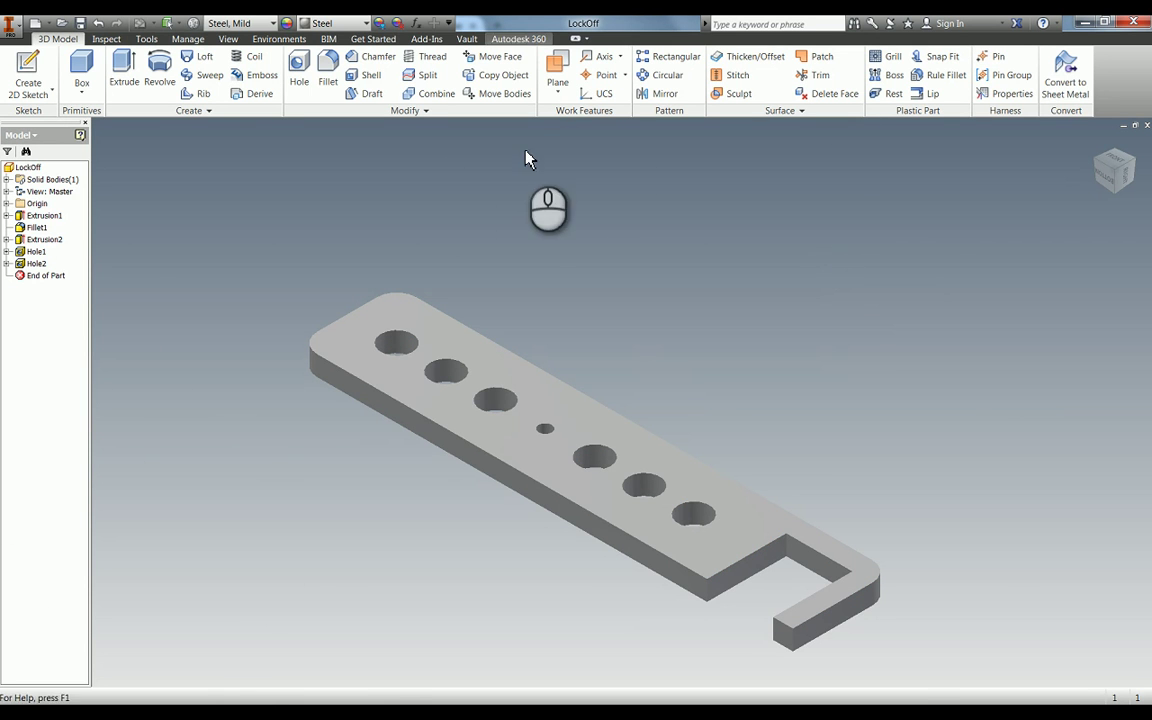
Create a new assembly and choose the LockOff part from the Lock Off folder for placement
click(52, 25)
click(70, 44)
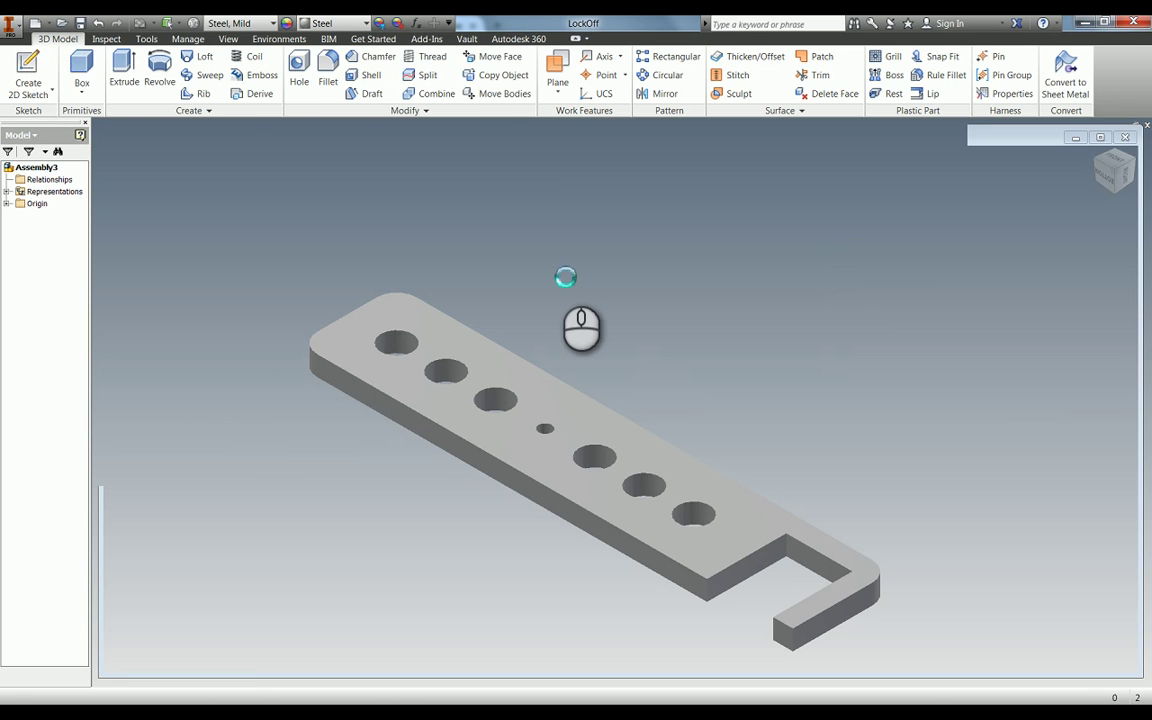
key(p)
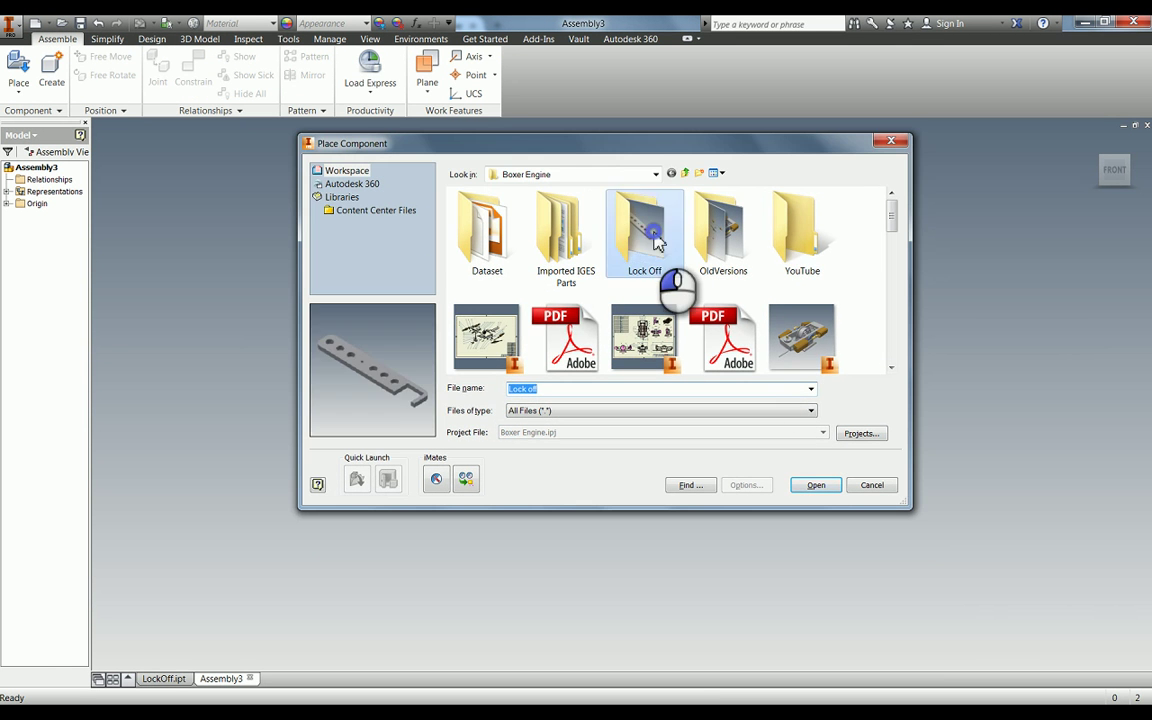
double_click(645, 230)
double_click(465, 212)
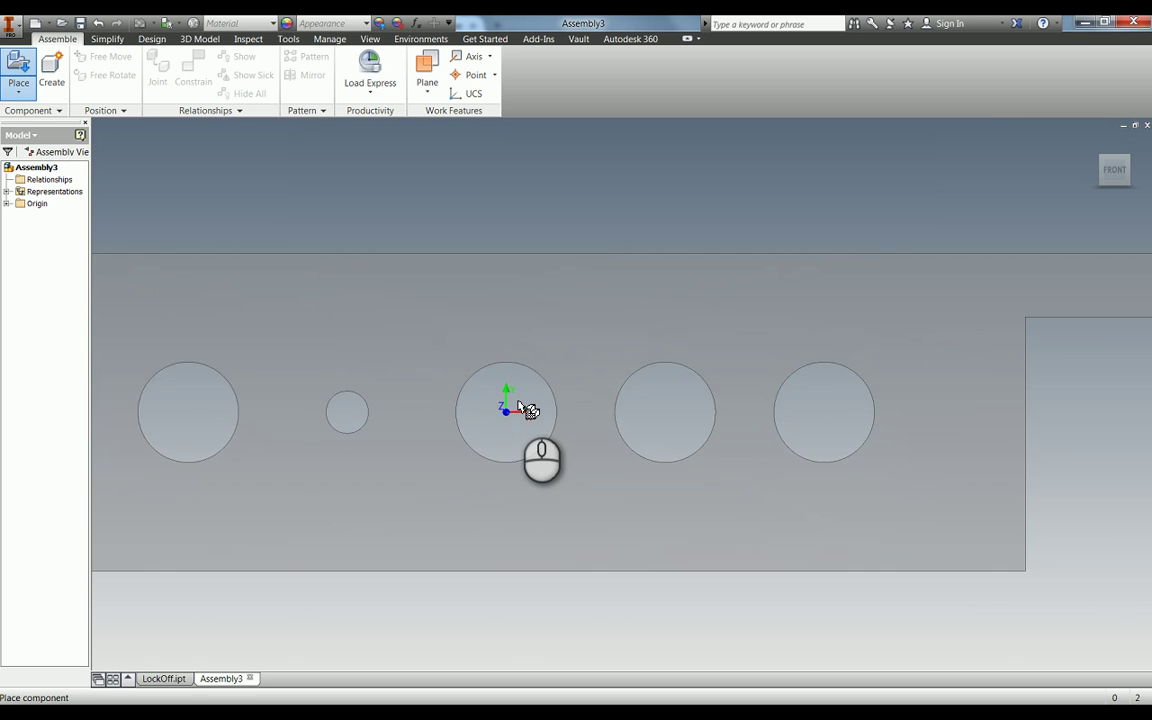
Place two instances of the LockOff plate in the home view, end placement and move the second plate further from the first
scroll(523, 405, up, 6)
click(522, 402)
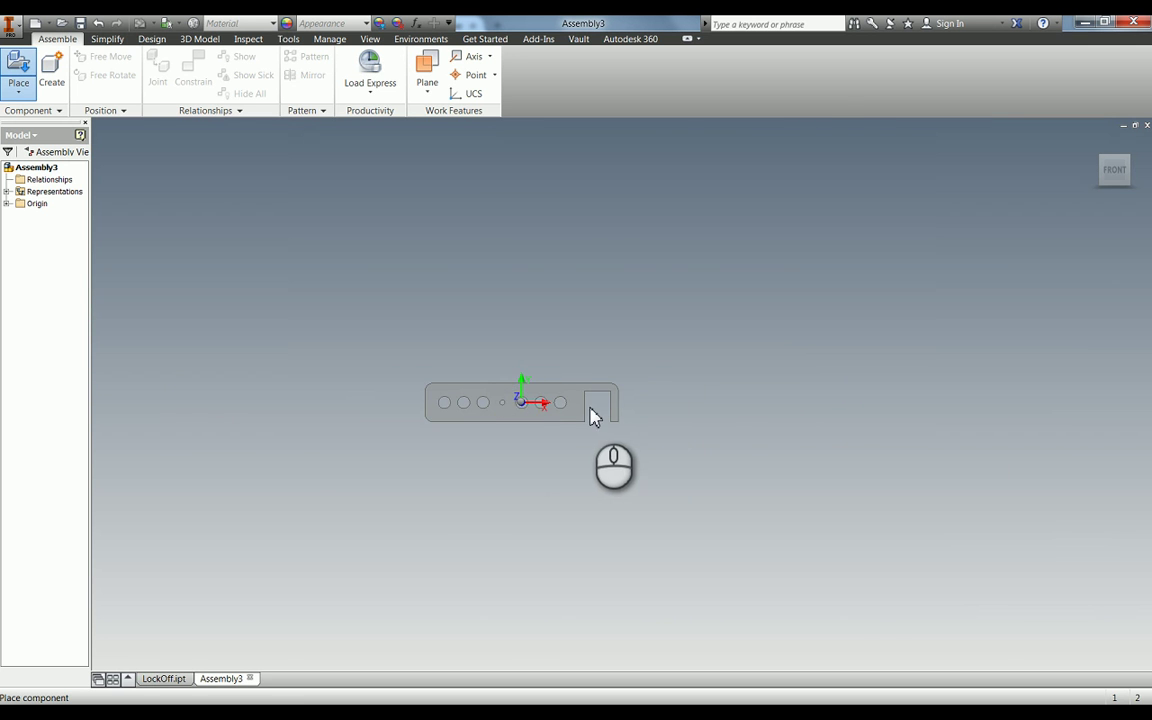
right_click(515, 400)
click(280, 410)
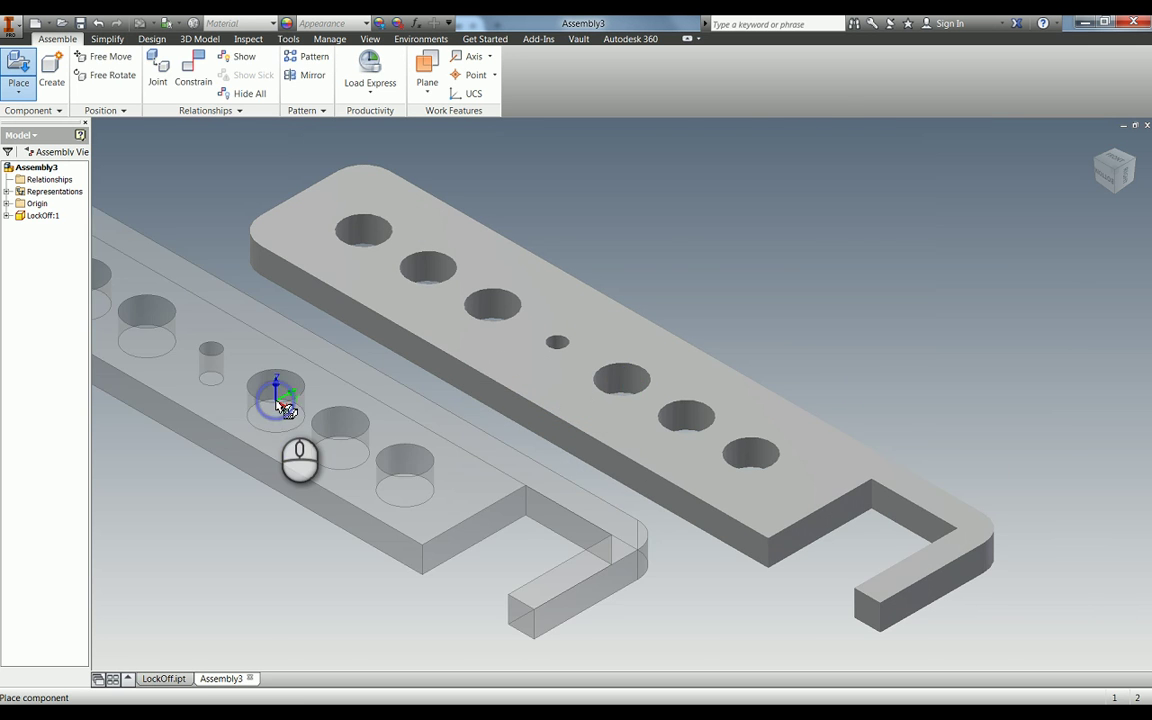
click(372, 538)
right_click(930, 218)
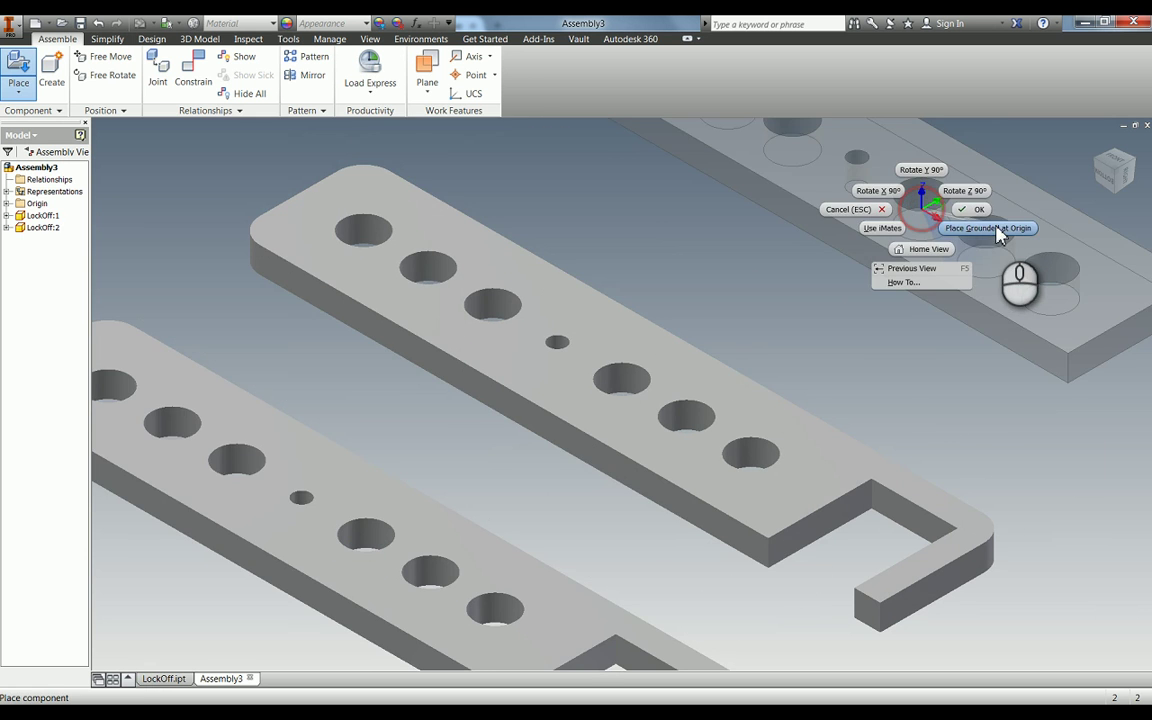
click(985, 226)
scroll(708, 358, down, 5)
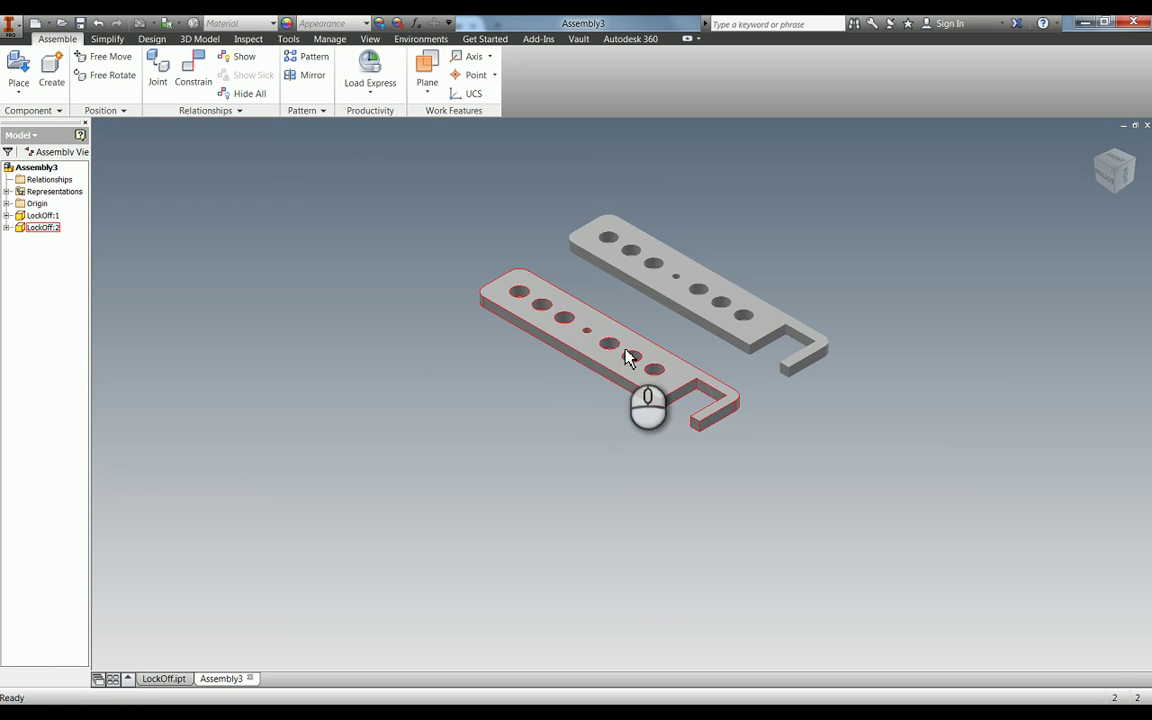
drag(625, 357, 585, 316)
Apply an Insert constraint with the opposed solution and 0 mm offset between the small centre holes of the two plates
key(c)
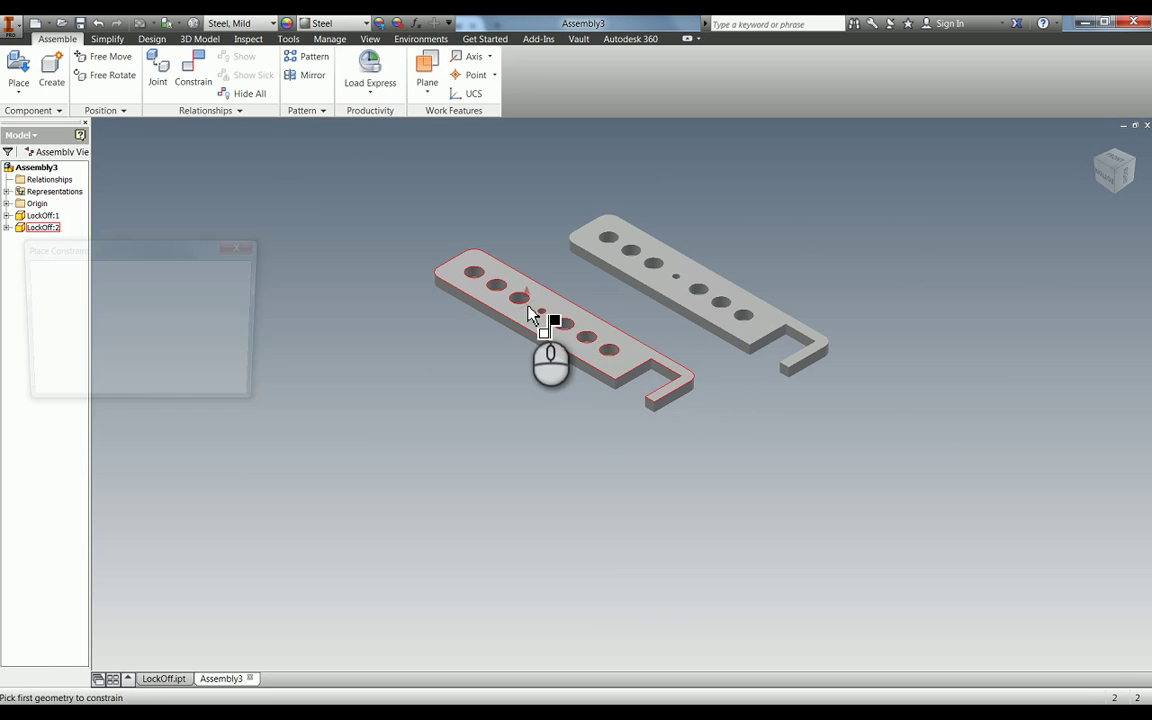
drag(141, 258, 285, 165)
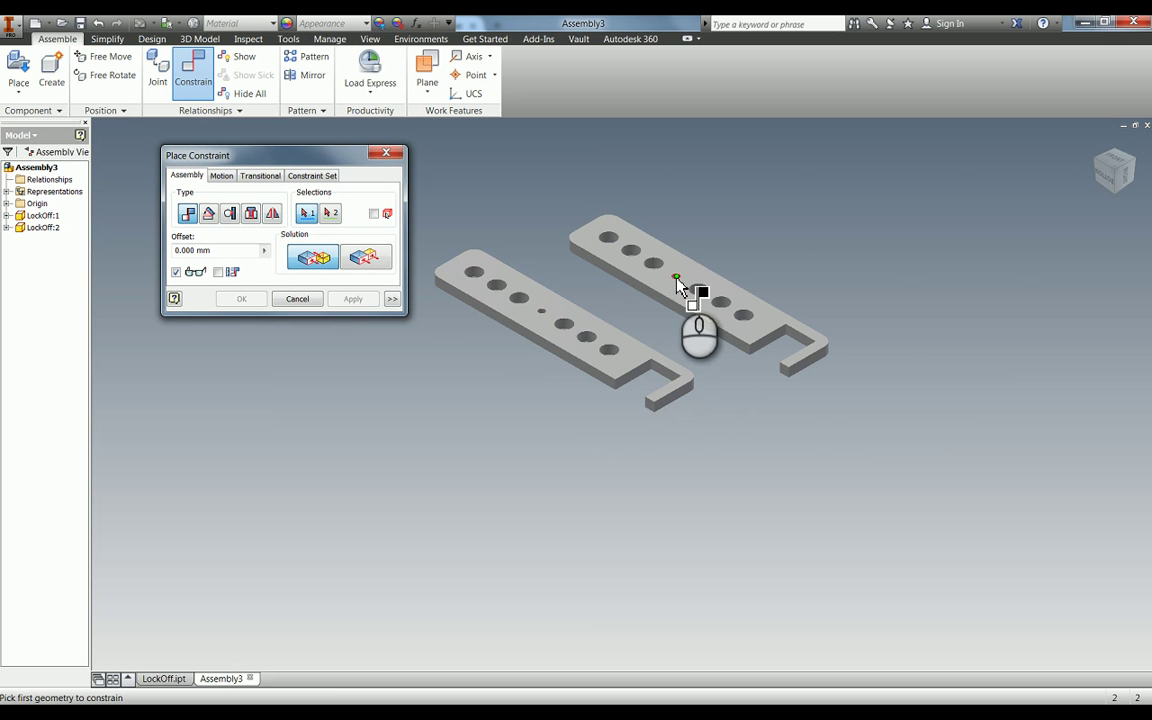
scroll(689, 288, up, 3)
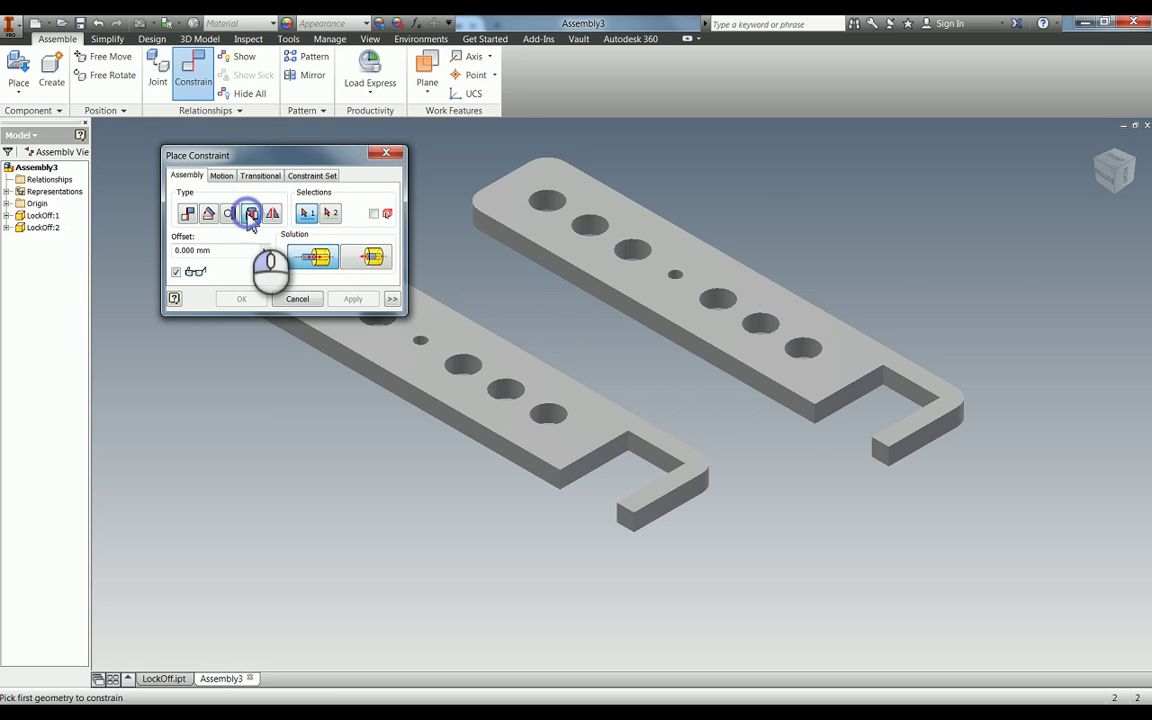
click(430, 342)
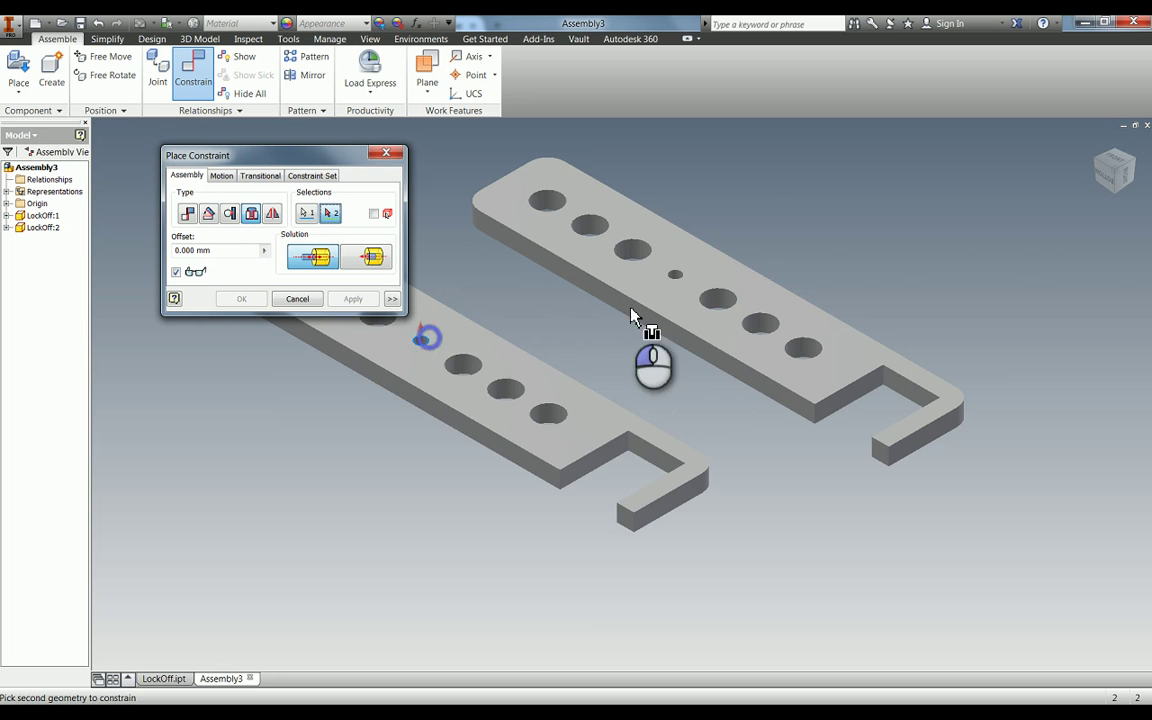
click(675, 283)
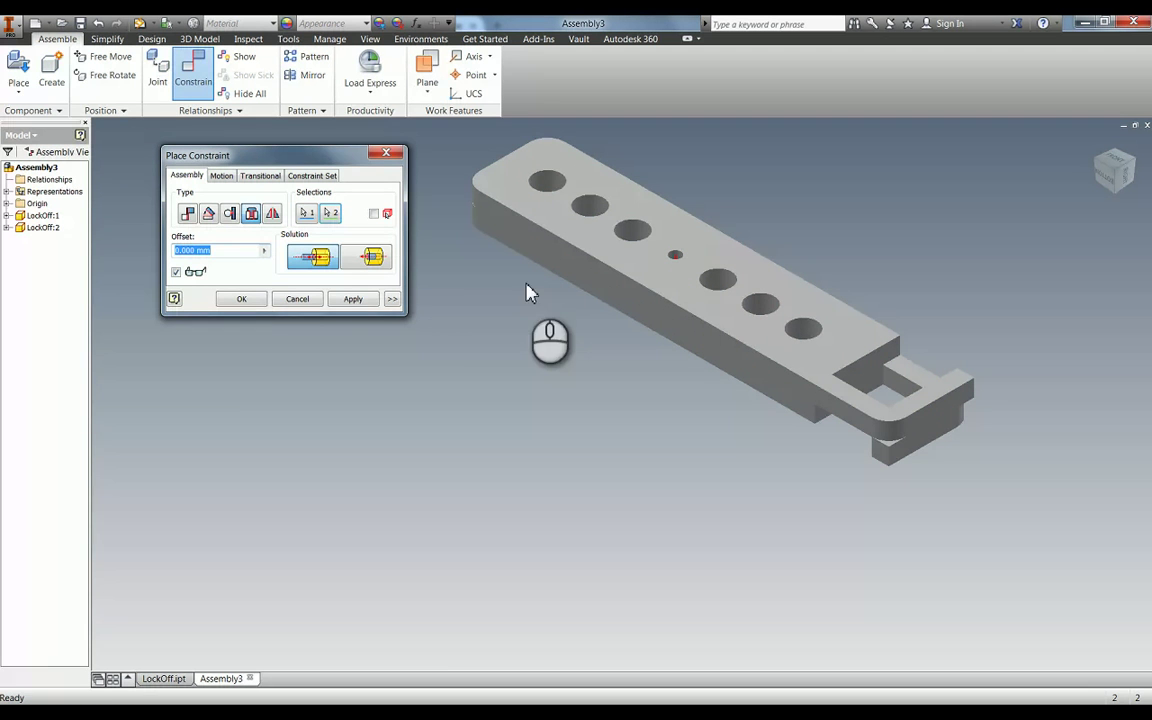
click(347, 297)
click(293, 298)
Swing the second plate crosswise about the centre hole and ground the first LockOff plate
drag(580, 213, 650, 178)
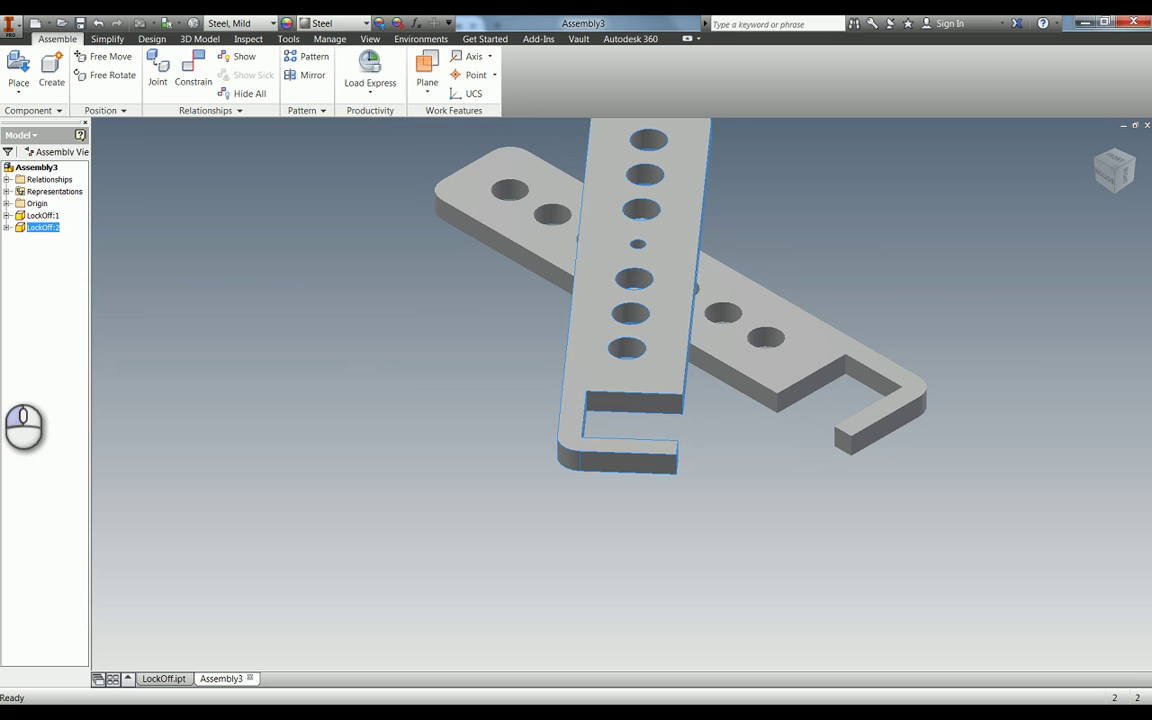
click(42, 215)
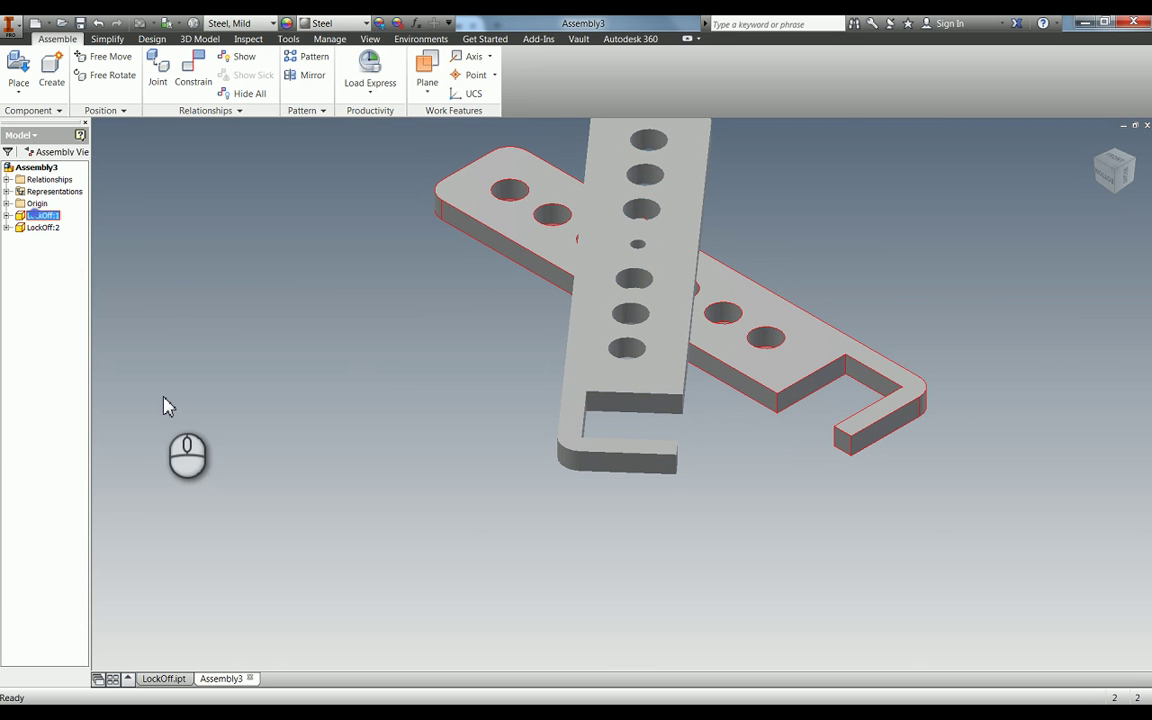
right_click(40, 215)
click(86, 463)
click(298, 417)
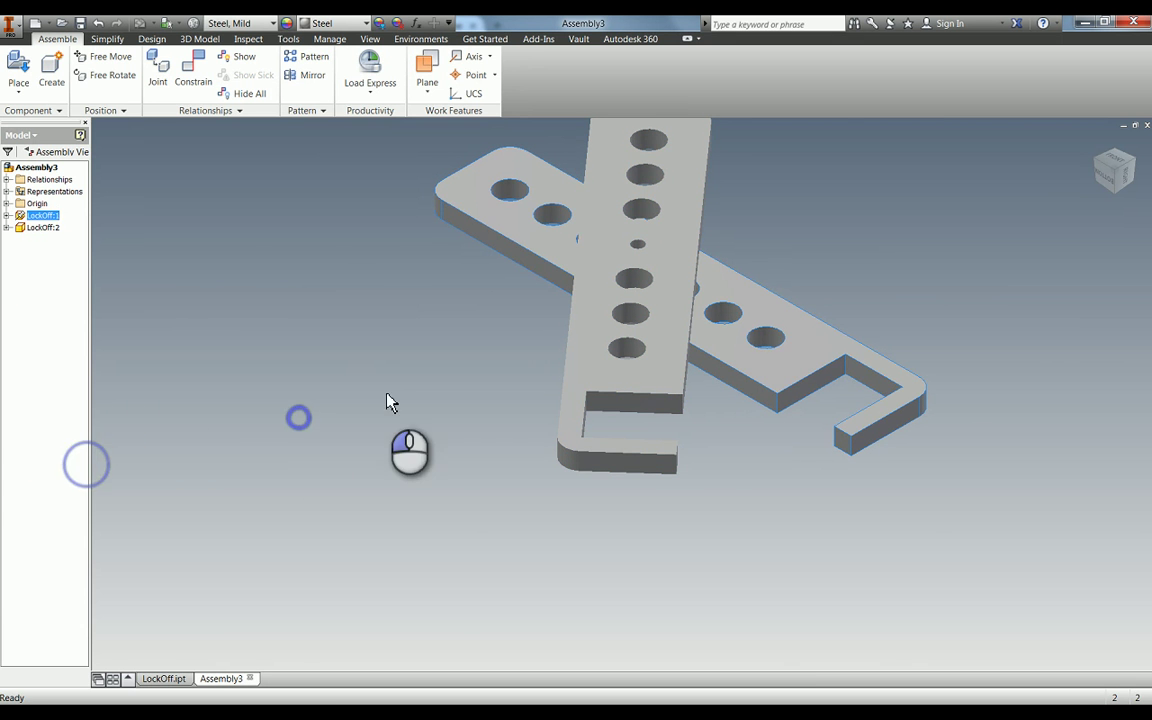
Rotate the second plate about the centre hole until it lines up with the grounded plate
drag(666, 186, 530, 195)
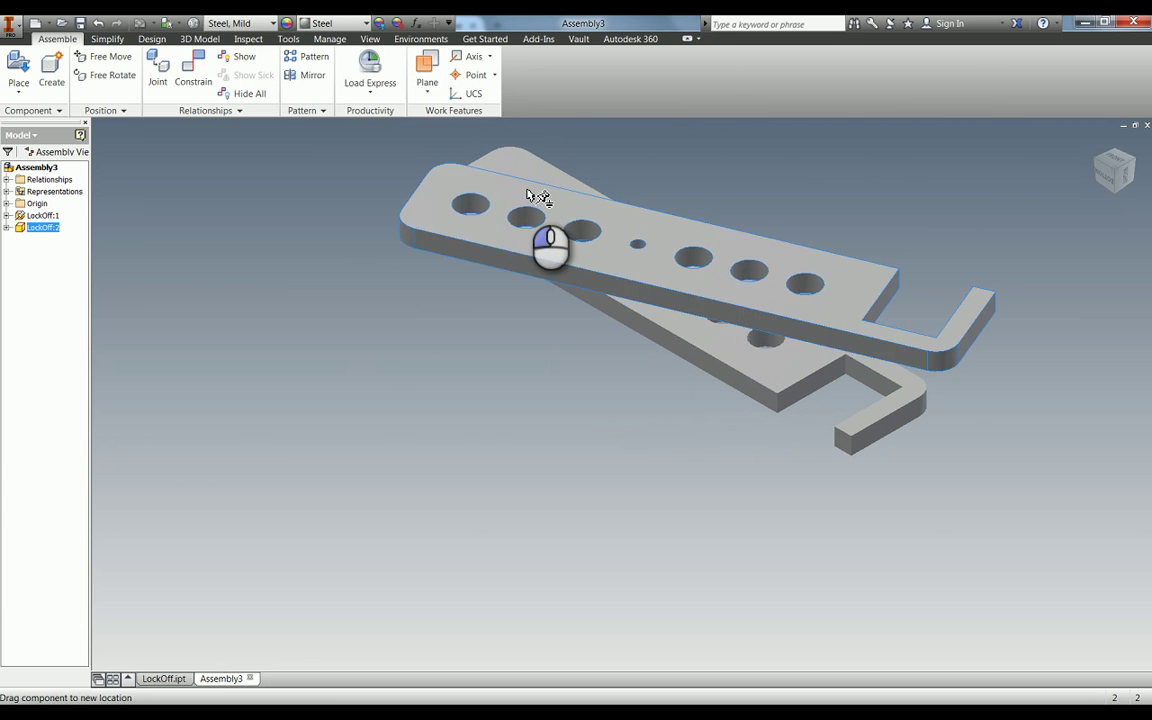
scroll(536, 330, up, 4)
middle_drag(535, 350, 557, 465)
scroll(630, 448, down, 4)
scroll(645, 447, down, 2)
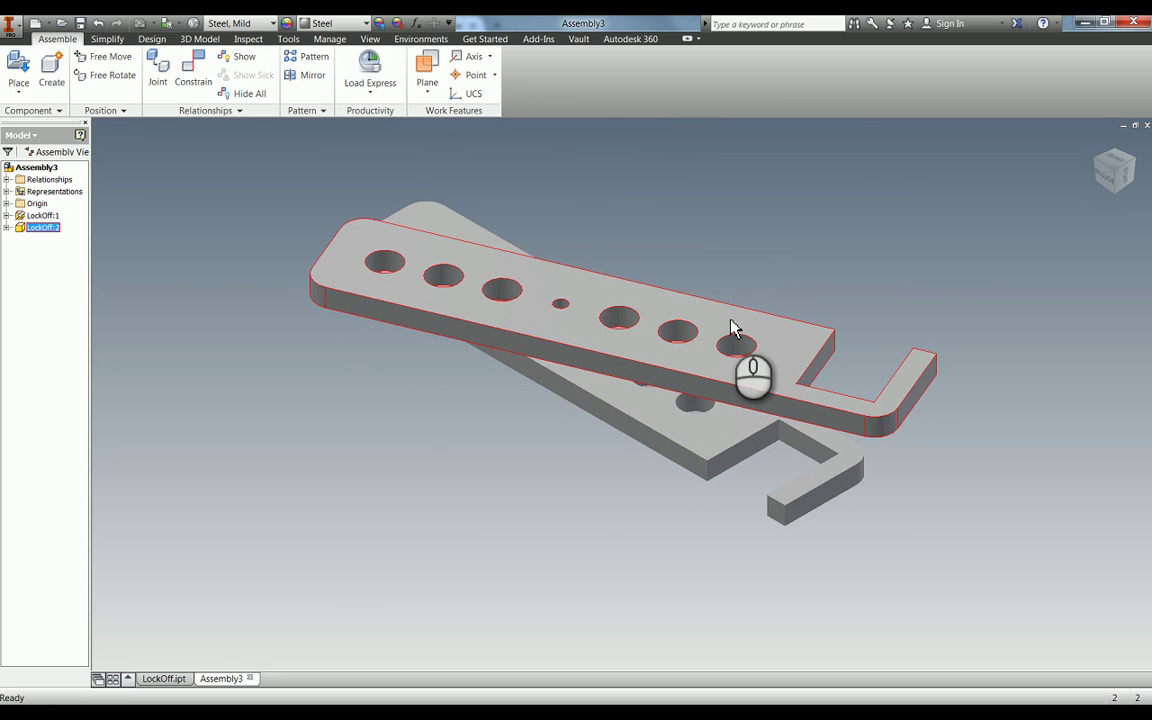
drag(733, 327, 689, 481)
Restore the home view and swing the second plate partly open across the grounded plate
key(F4)
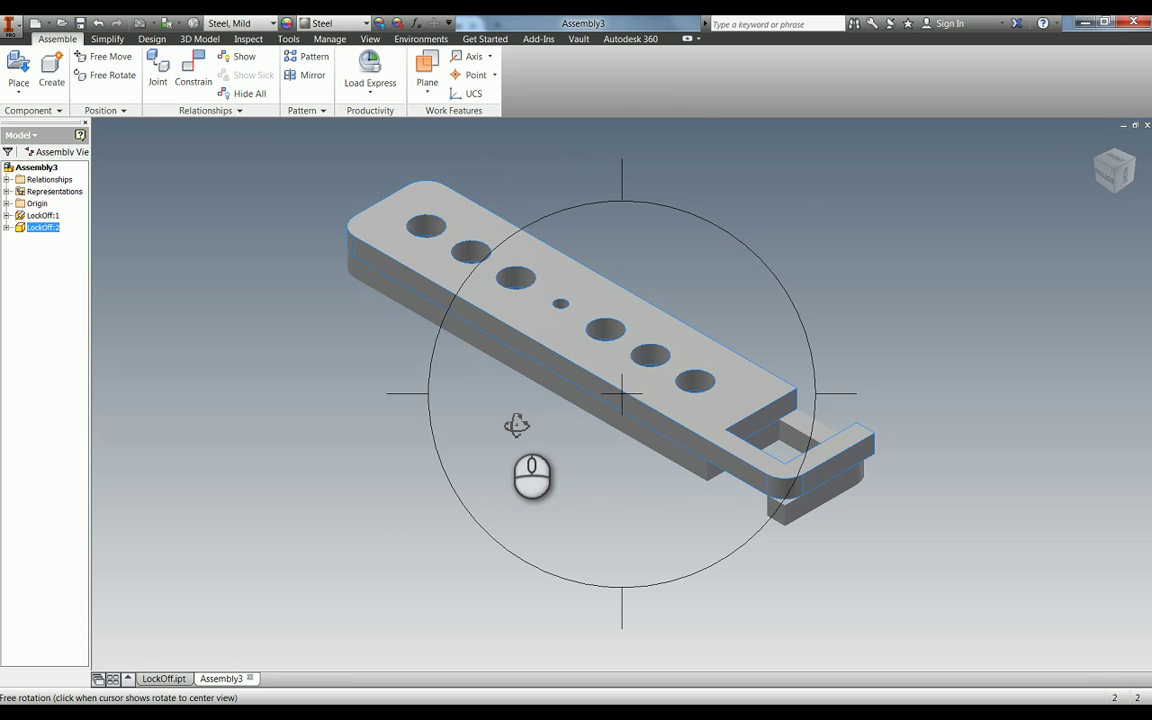
drag(547, 405, 567, 494)
click(406, 125)
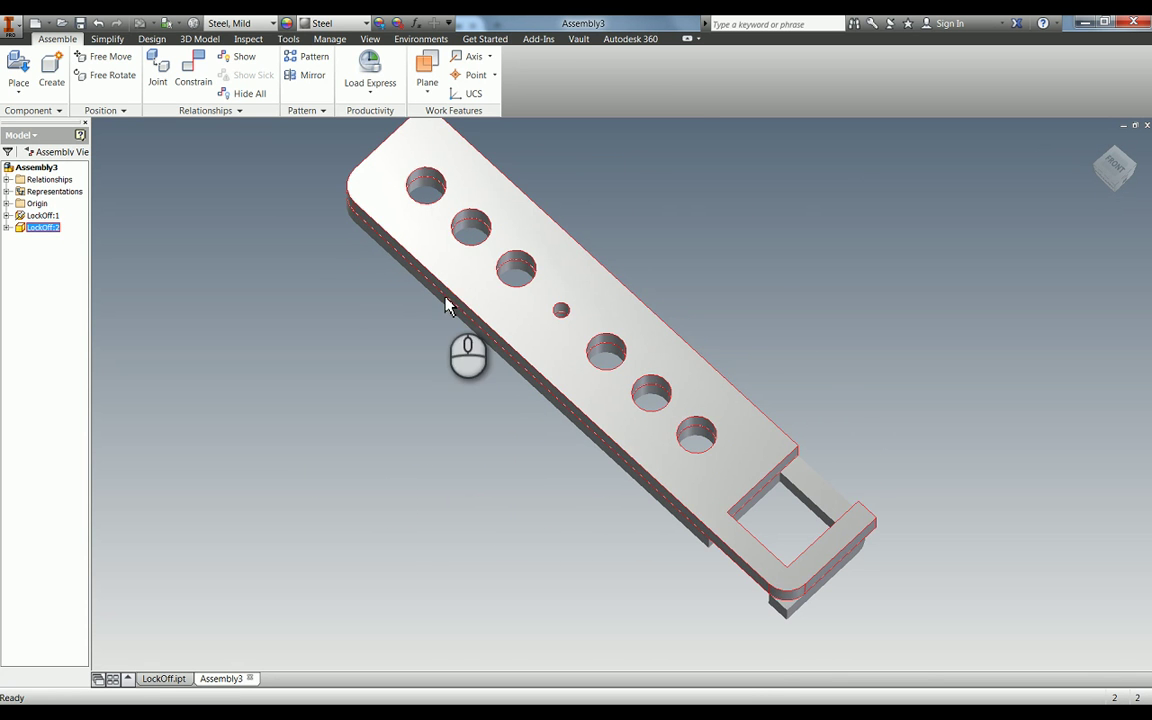
key(F4)
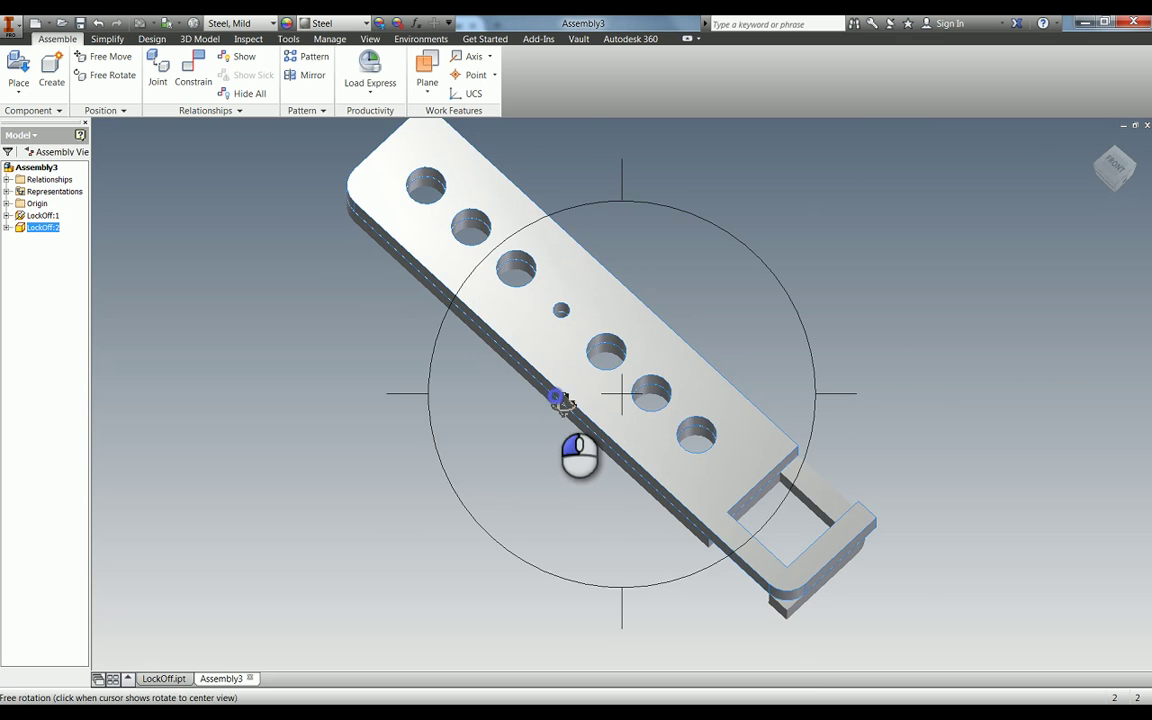
drag(550, 398, 553, 378)
key(F6)
click(271, 510)
scroll(282, 504, up, 5)
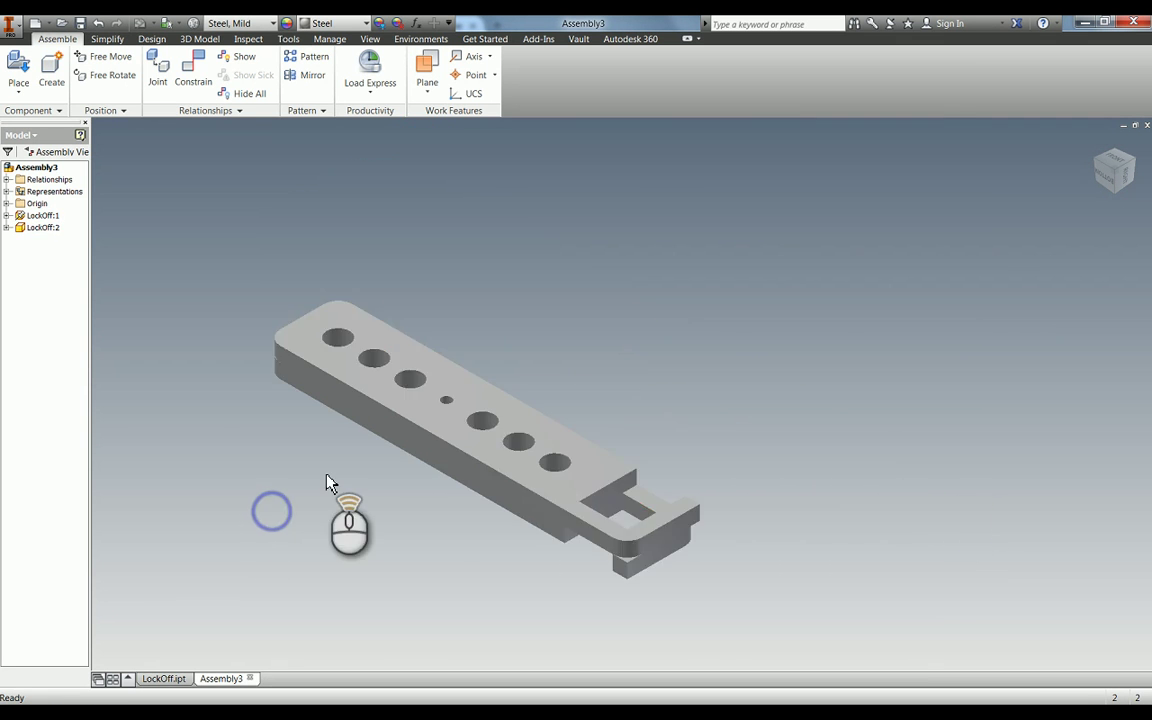
drag(439, 475, 427, 430)
scroll(530, 375, up, 8)
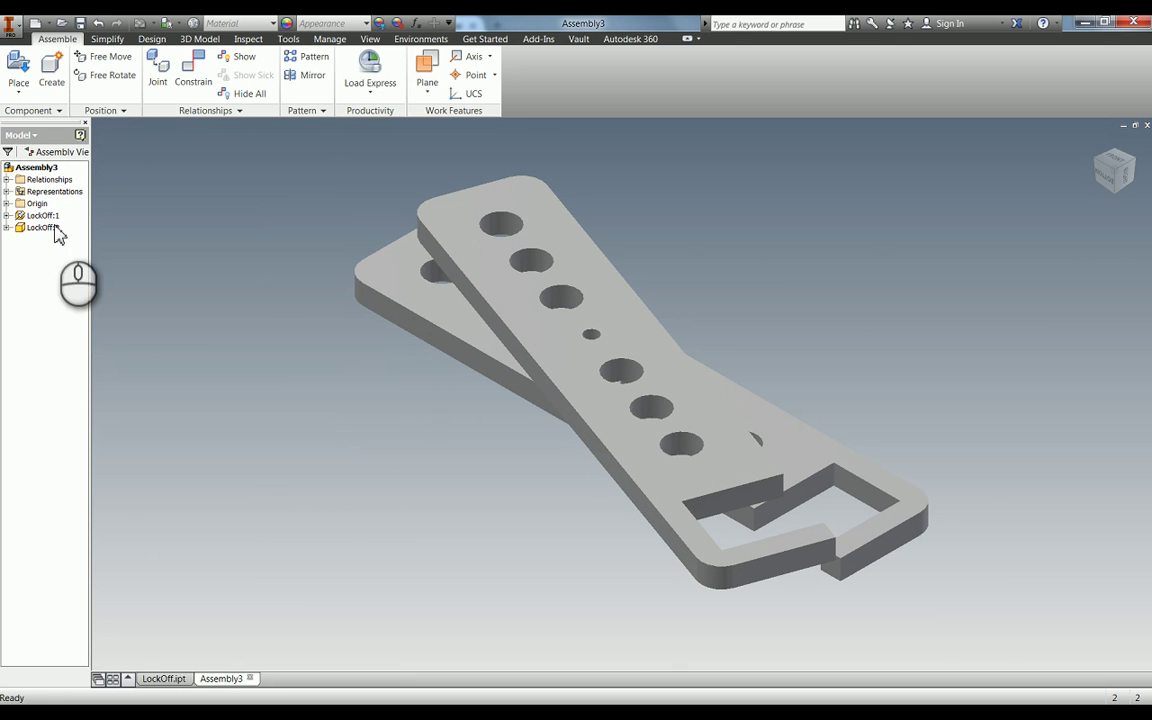
Save the assembly as Lock Off Assembly in the Lock Off folder
click(80, 24)
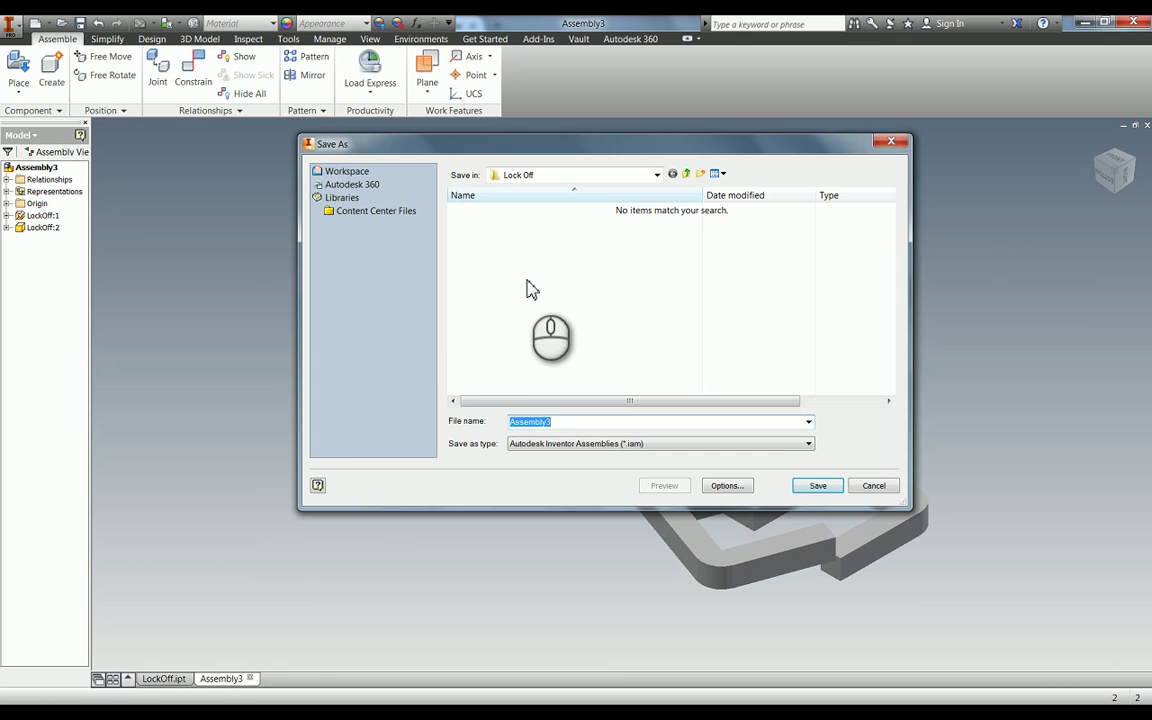
text(Lock Off Assembl)
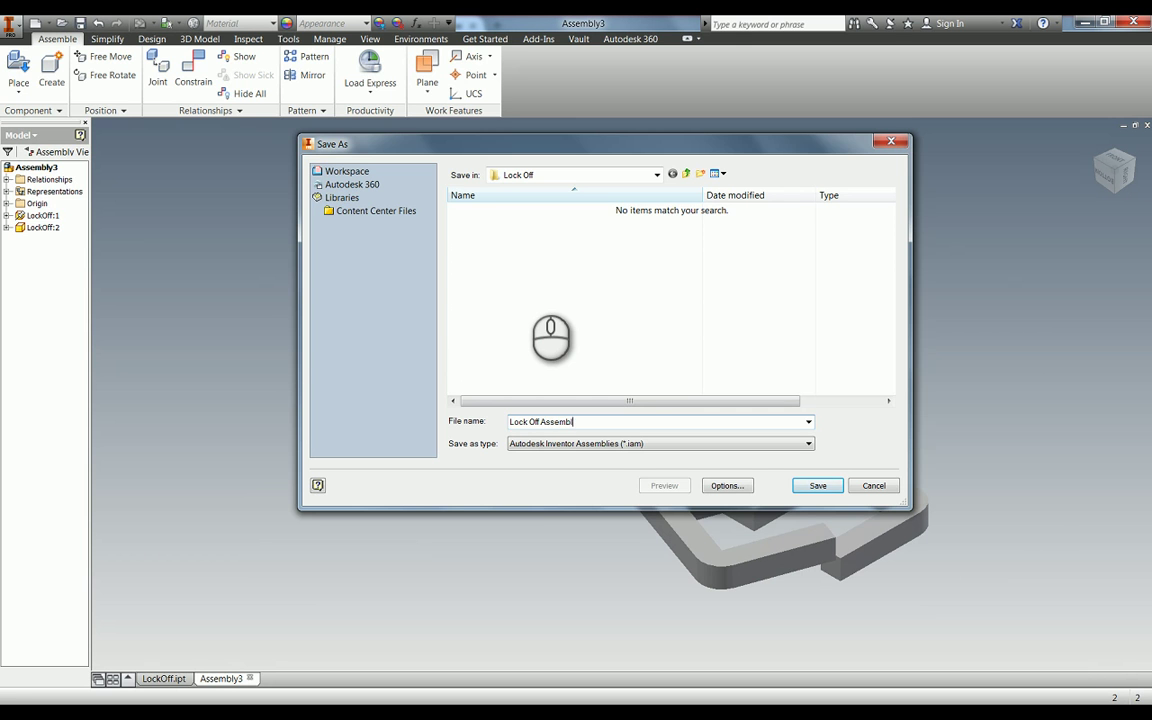
text(y)
key(Return)
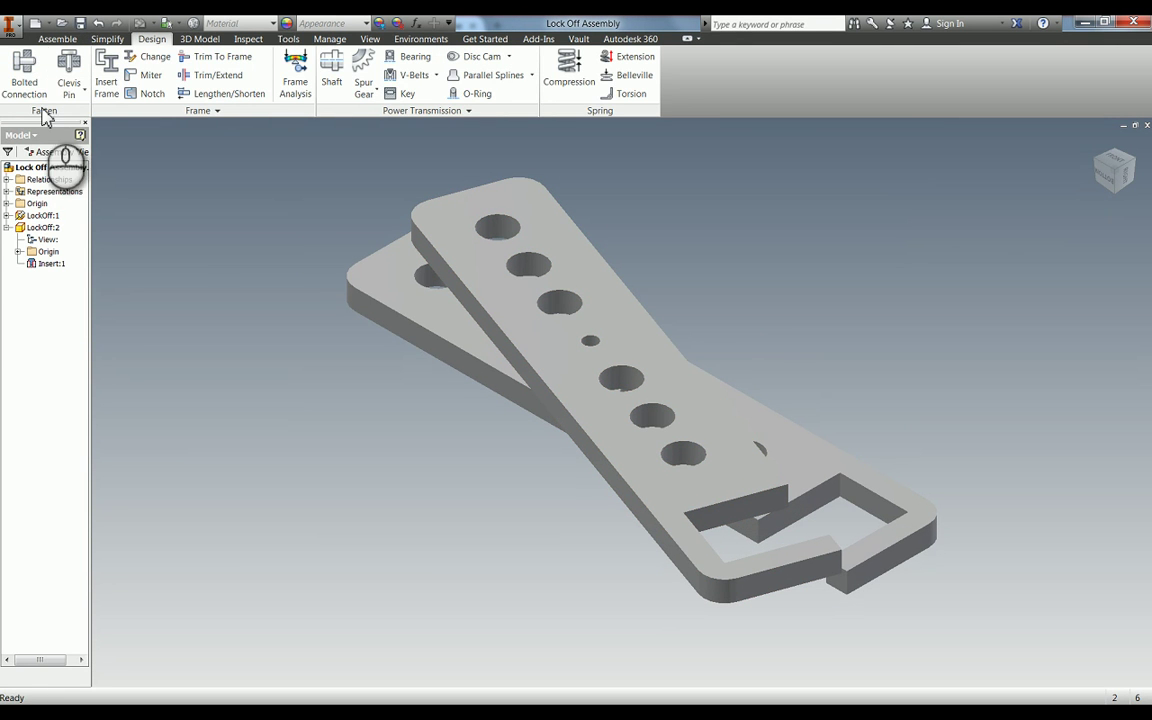
Start a bolted connection with Concentric placement and set the upper plate's top face as the start plane
click(58, 38)
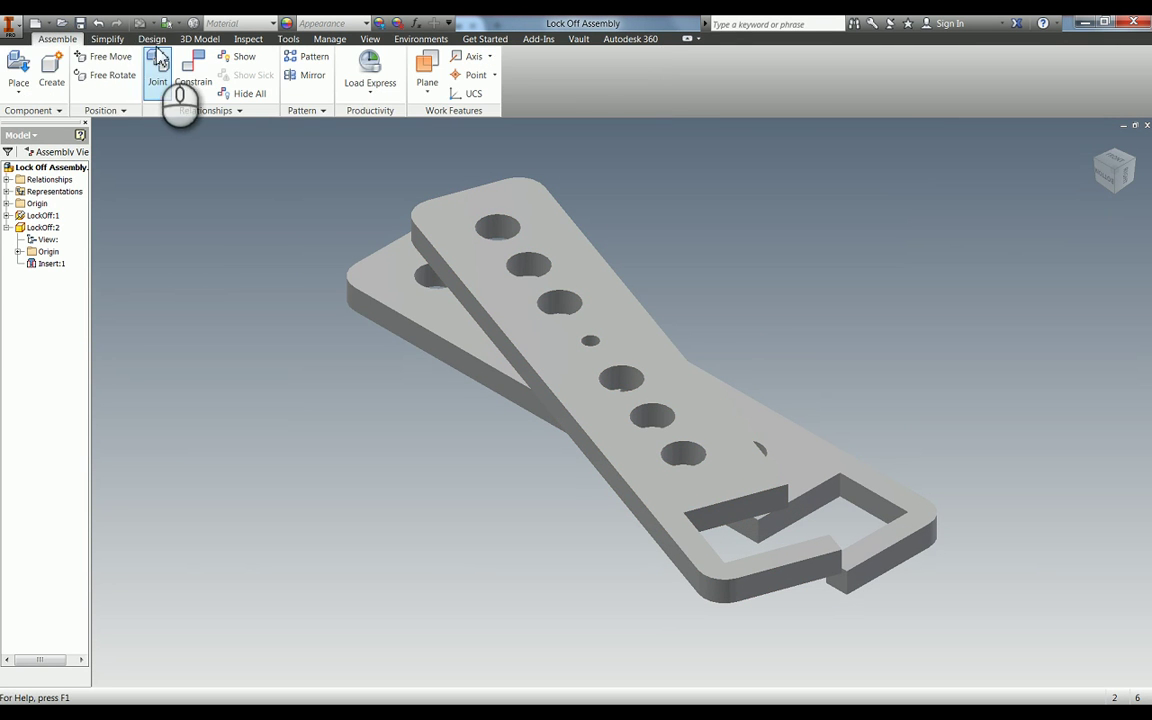
click(151, 39)
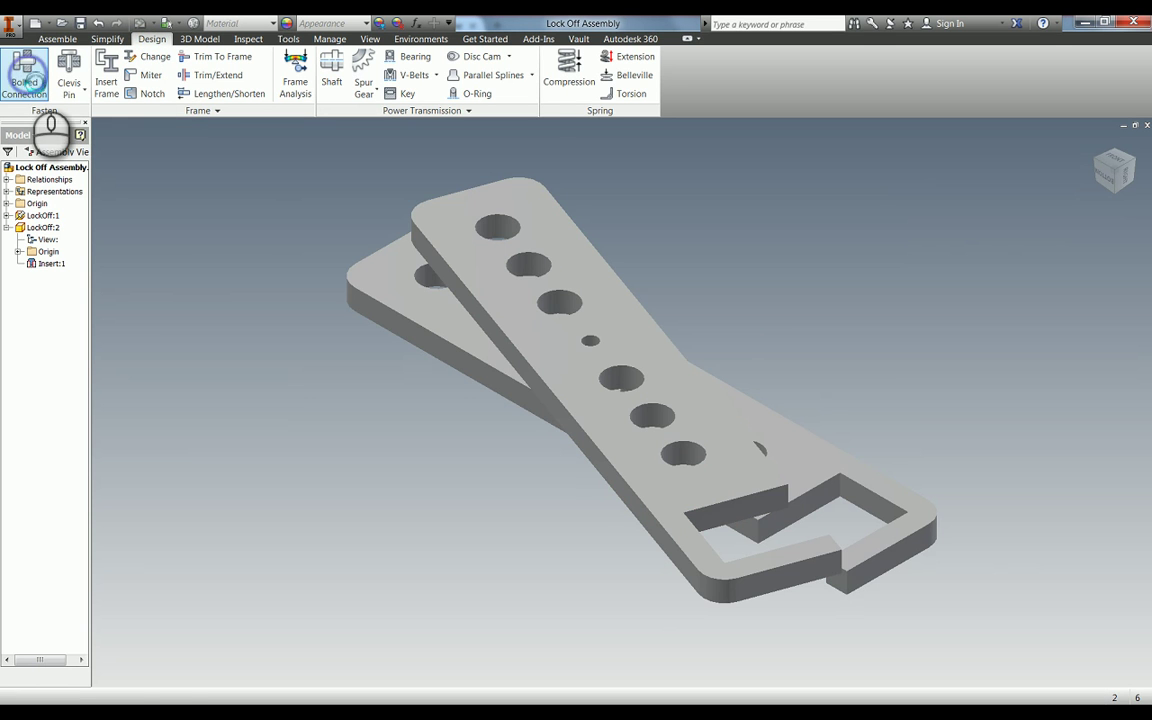
click(28, 78)
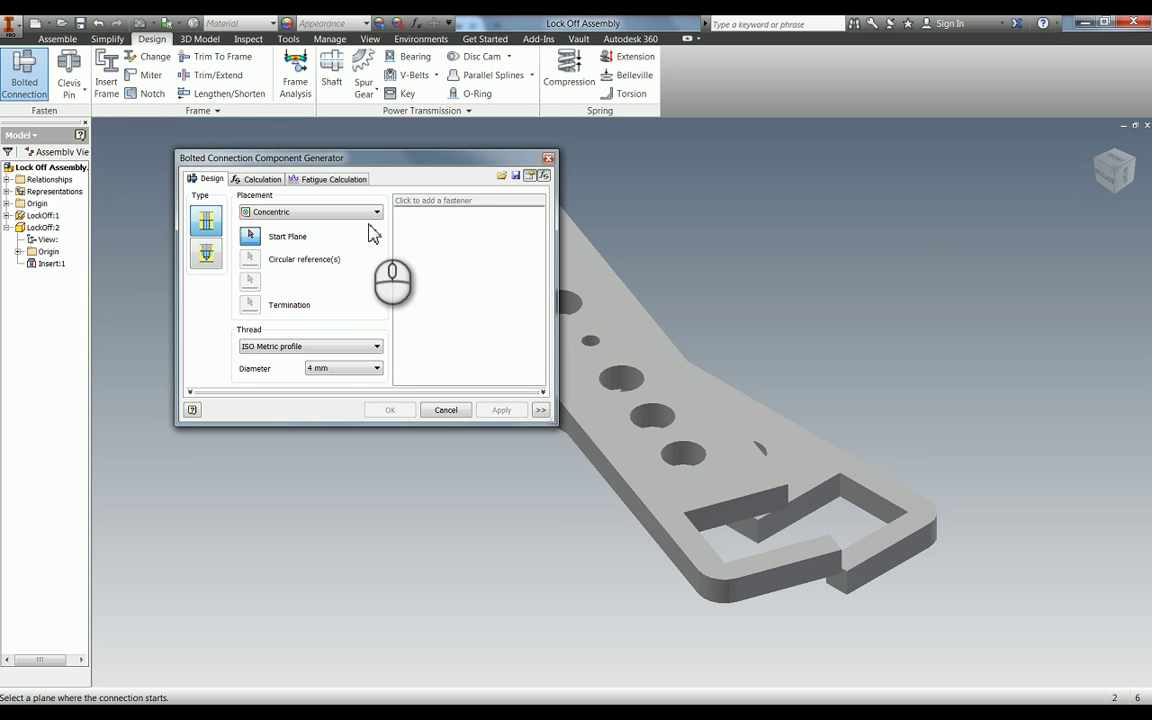
click(273, 214)
click(296, 238)
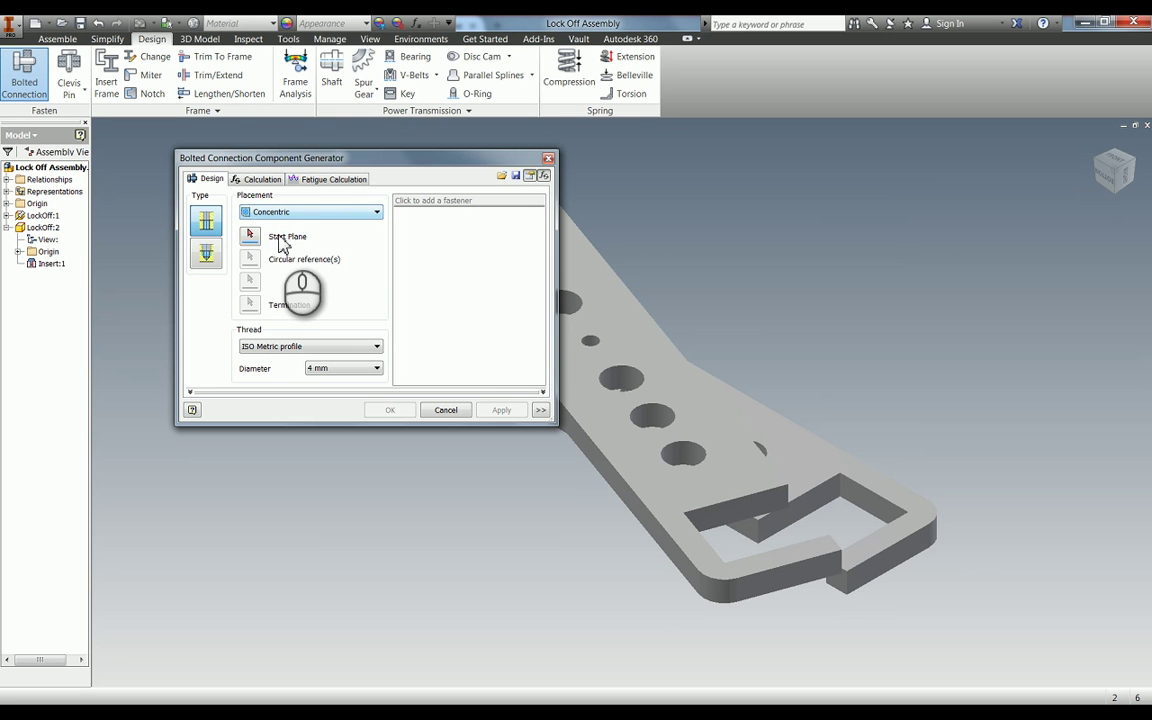
click(250, 236)
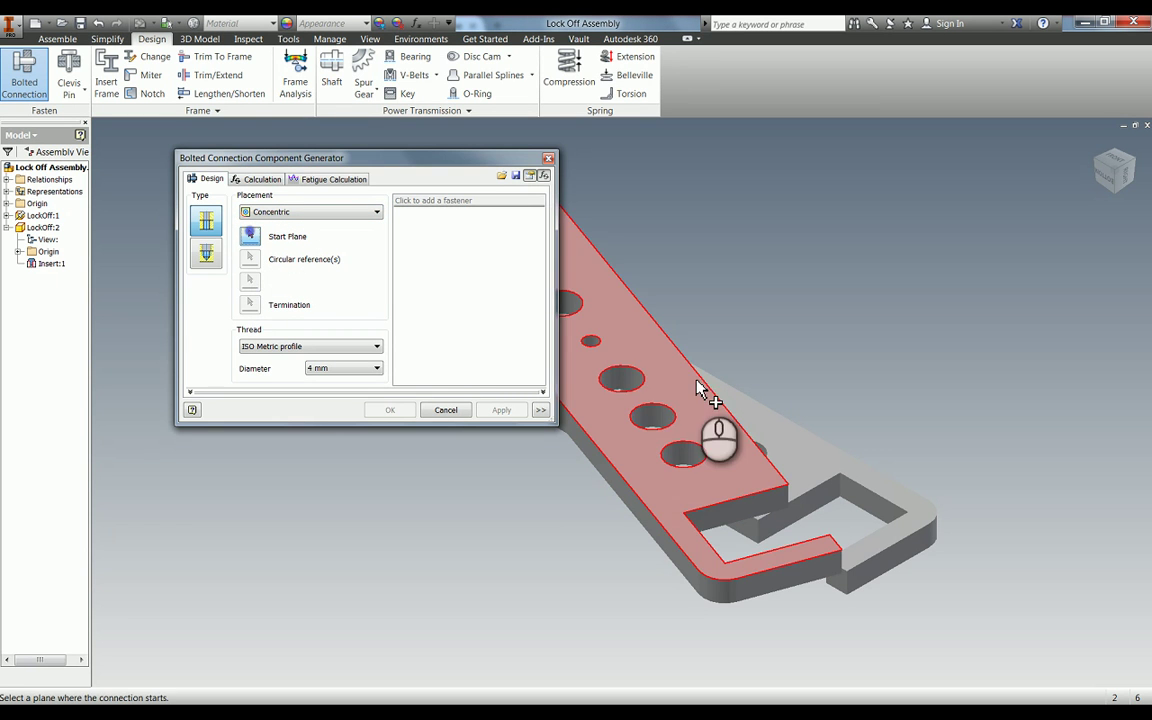
click(617, 340)
Set the small centre hole's edge in the upper plate as the bolted connection's circular reference
key(F4)
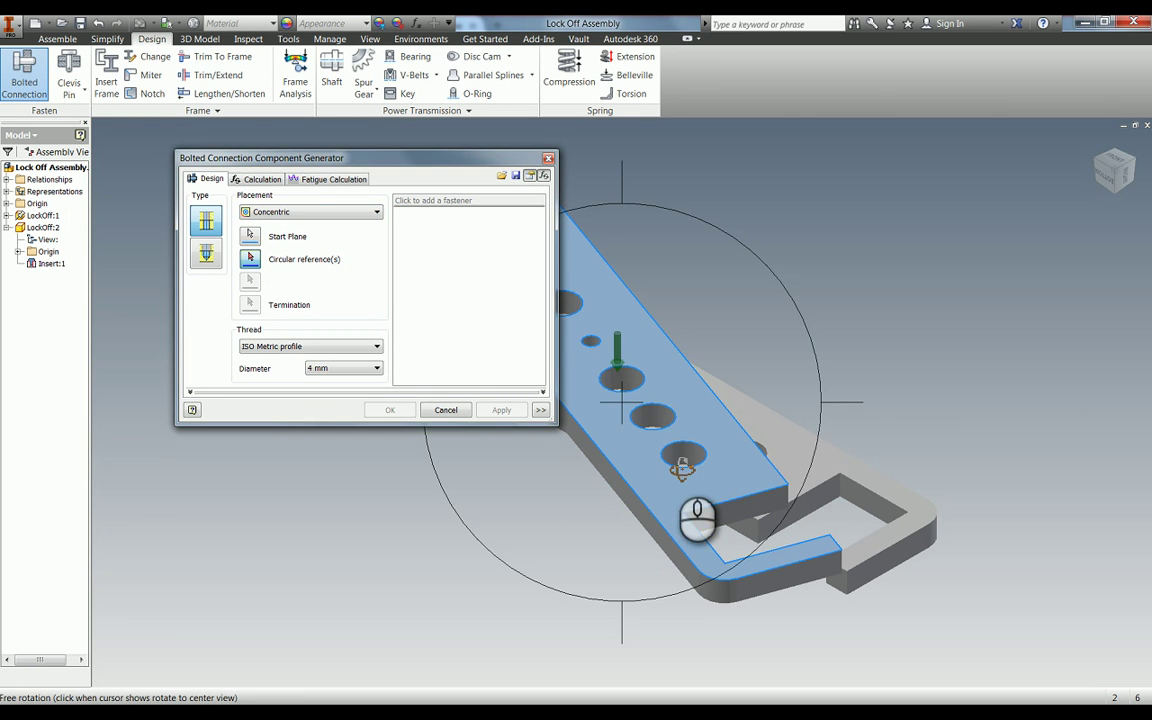
drag(682, 468, 817, 430)
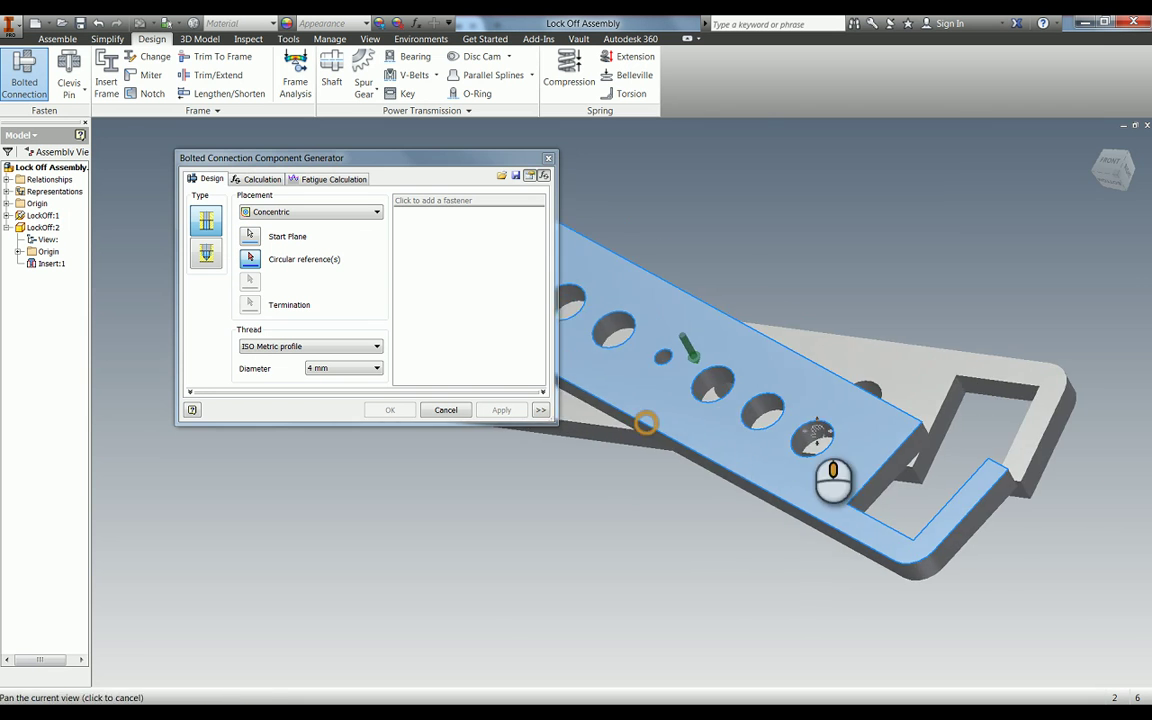
scroll(720, 352, up, 5)
click(797, 437)
scroll(746, 429, down, 6)
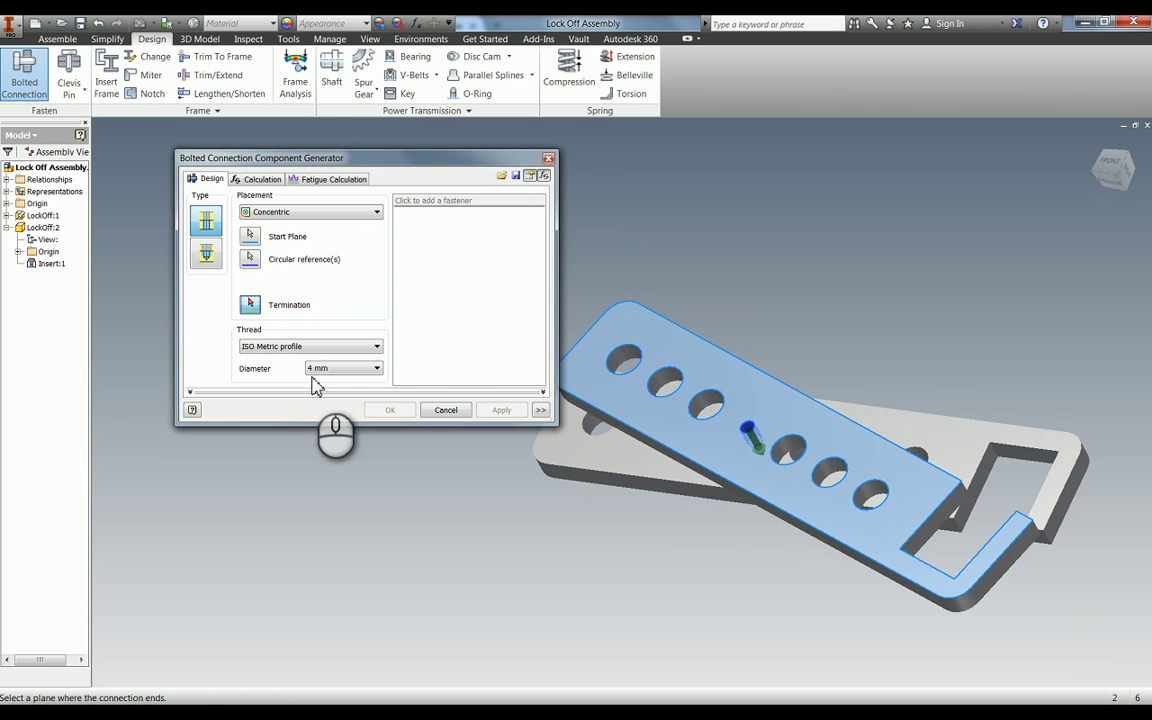
Set the underside of the lower plate as the bolted connection's termination plane
key(F4)
drag(702, 458, 714, 330)
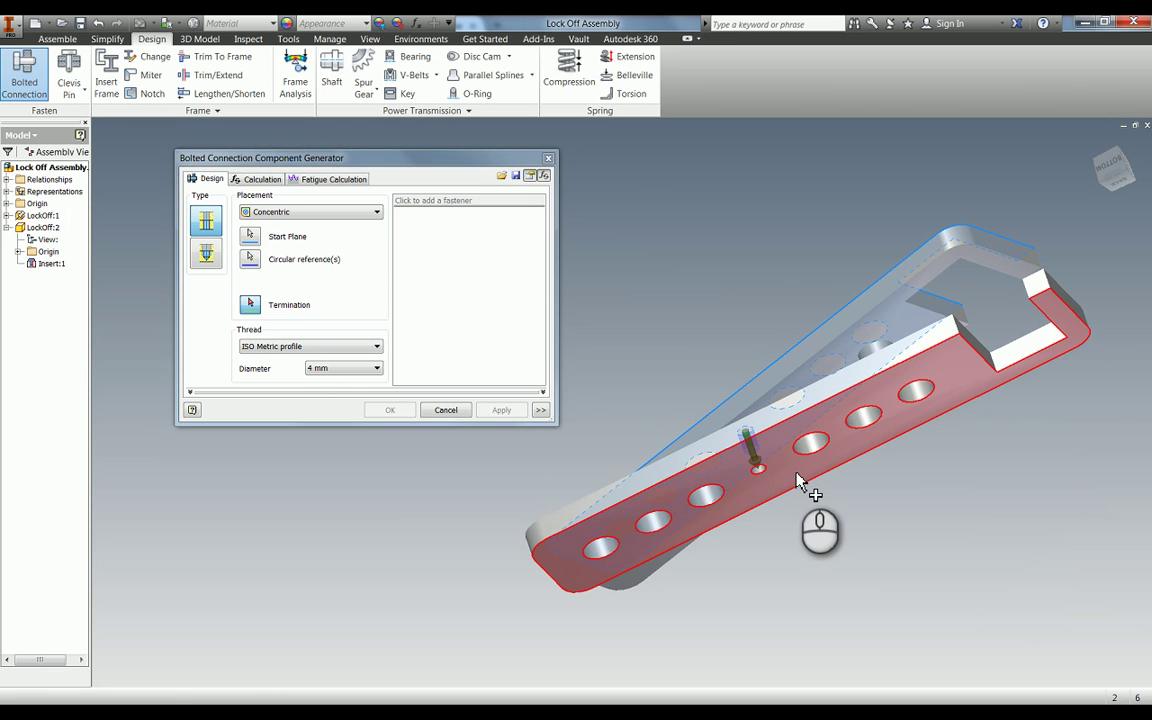
click(797, 483)
drag(800, 435, 768, 524)
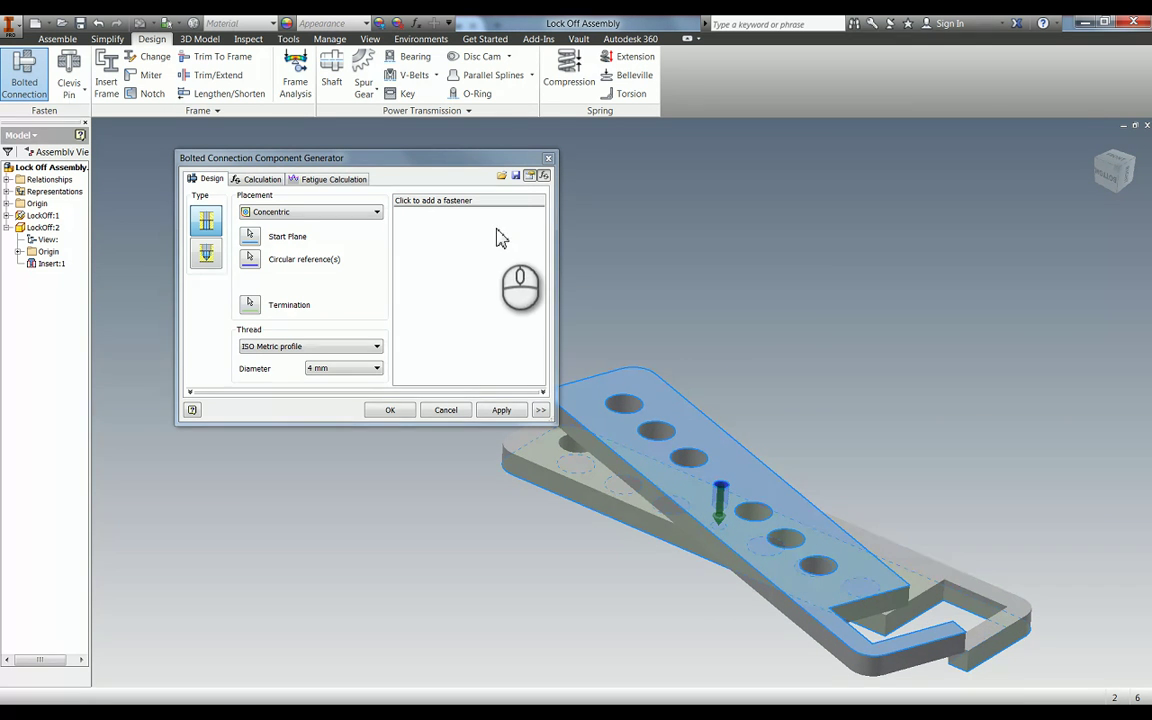
shift+middle_drag(828, 562, 463, 244)
Add a DIN 7964 A bolt as the bolted connection's first fastener
click(450, 200)
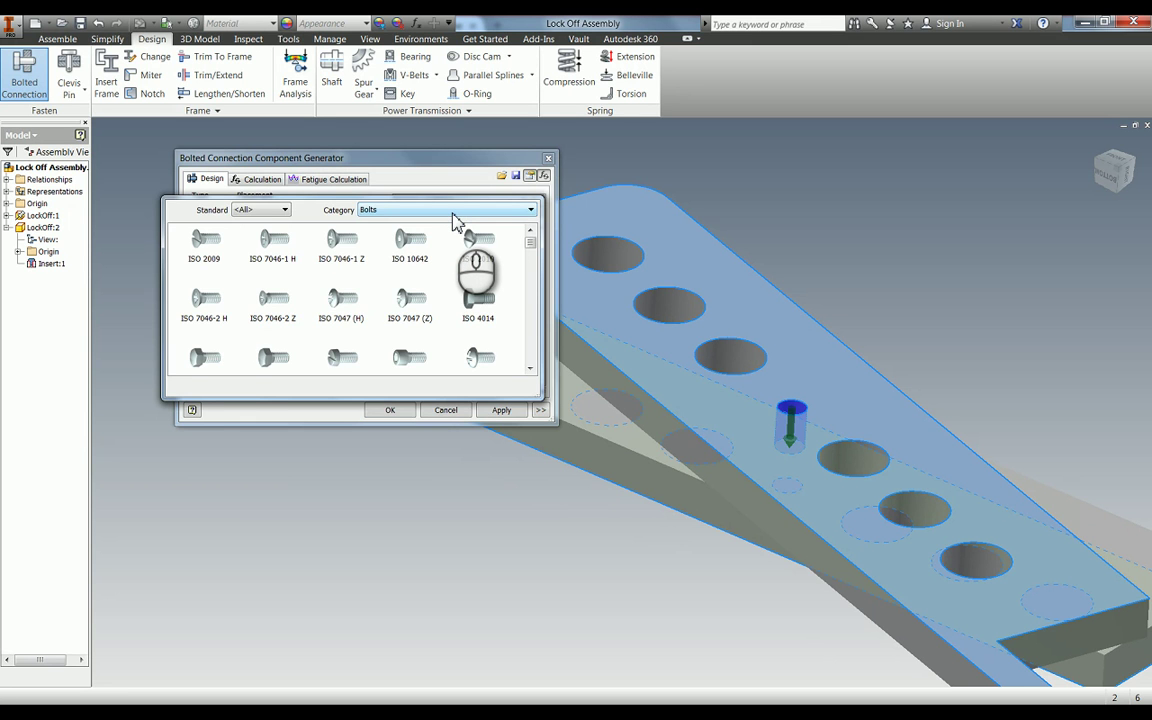
scroll(531, 317, down, 10)
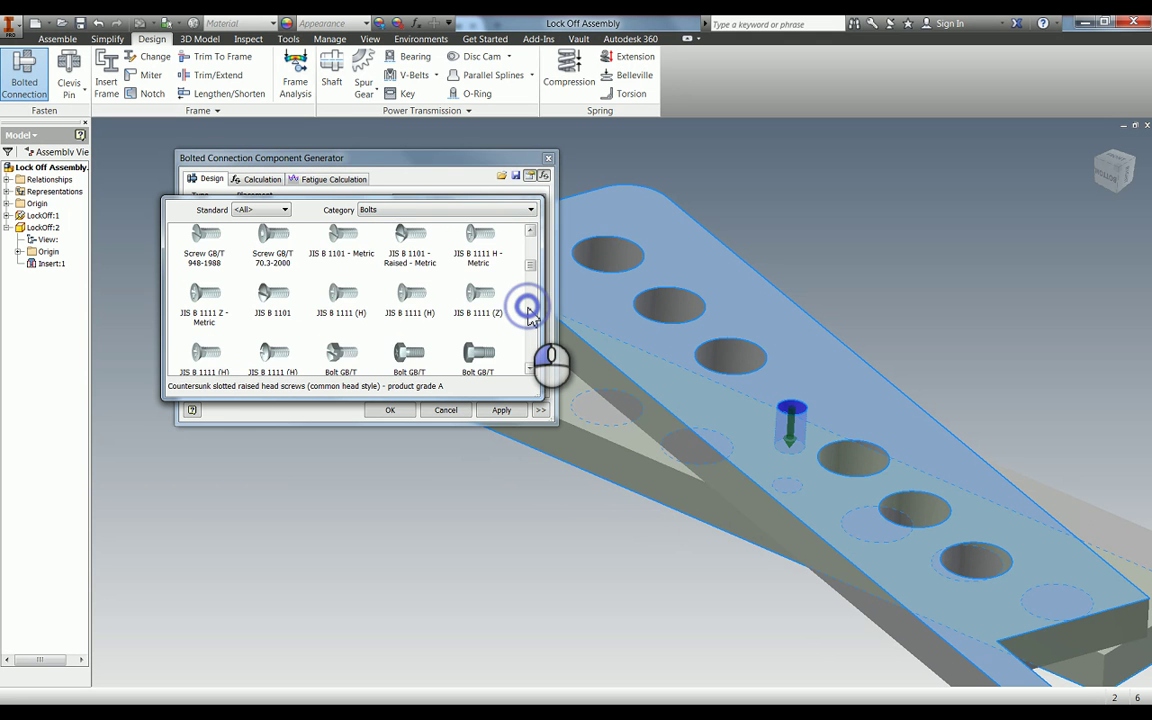
scroll(537, 343, down, 3)
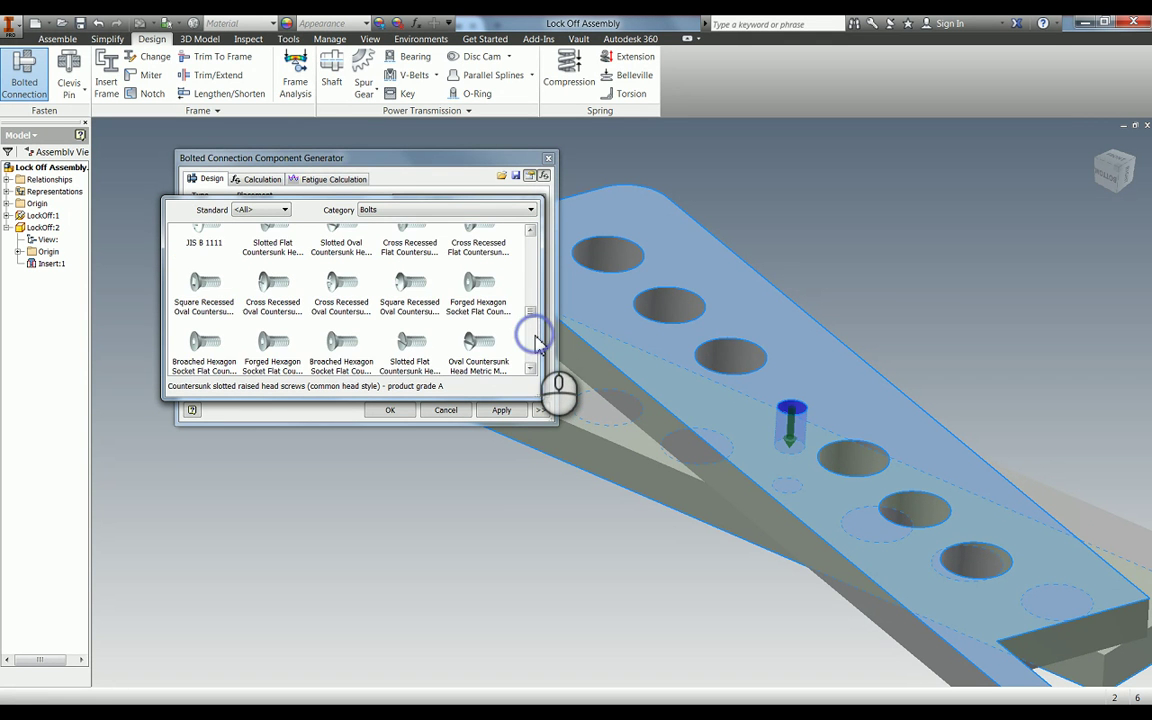
click(532, 345)
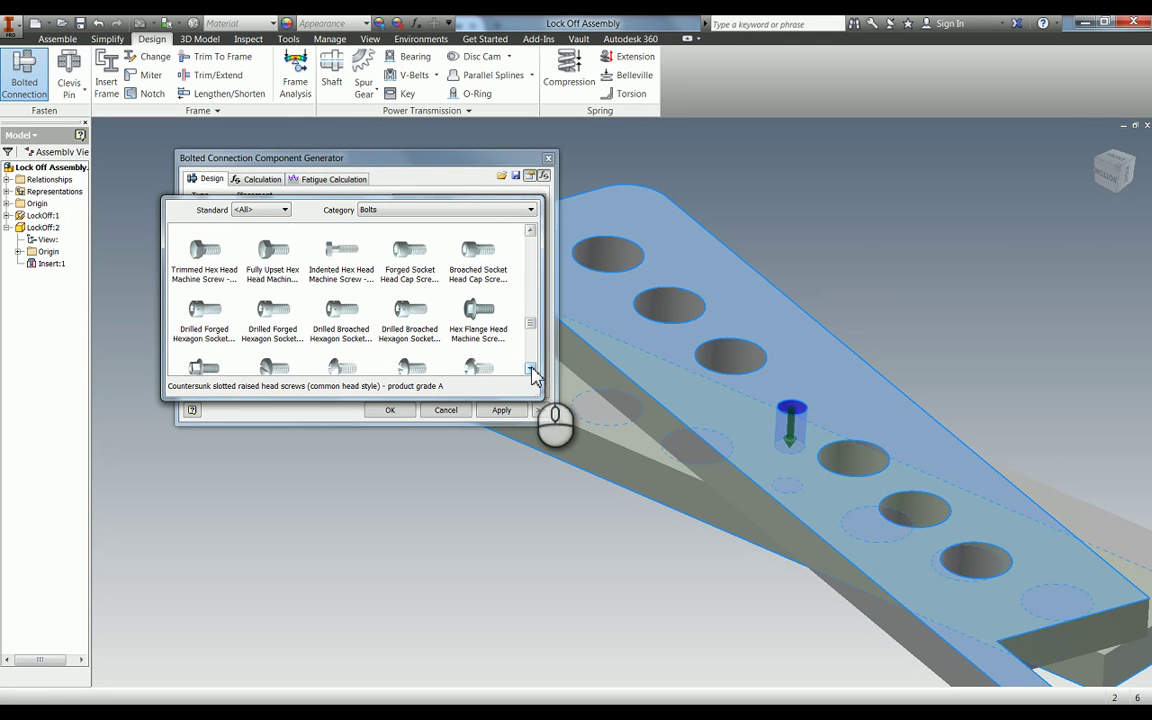
click(531, 370)
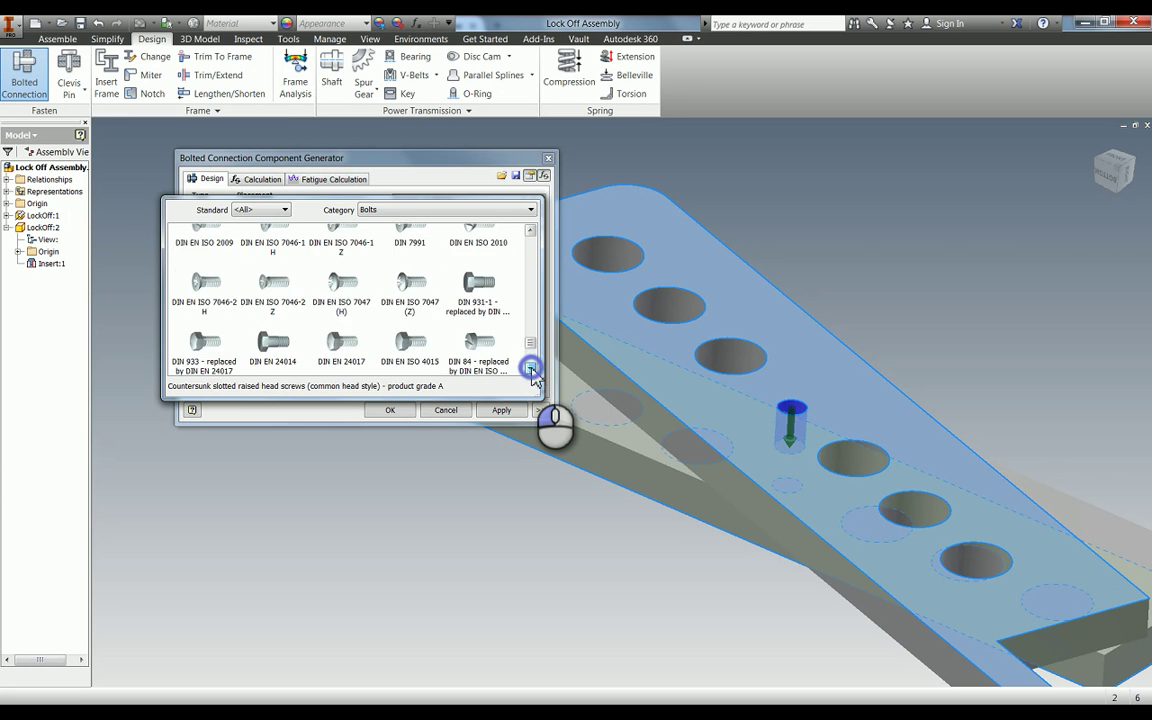
click(531, 369)
click(531, 369)
click(531, 369)
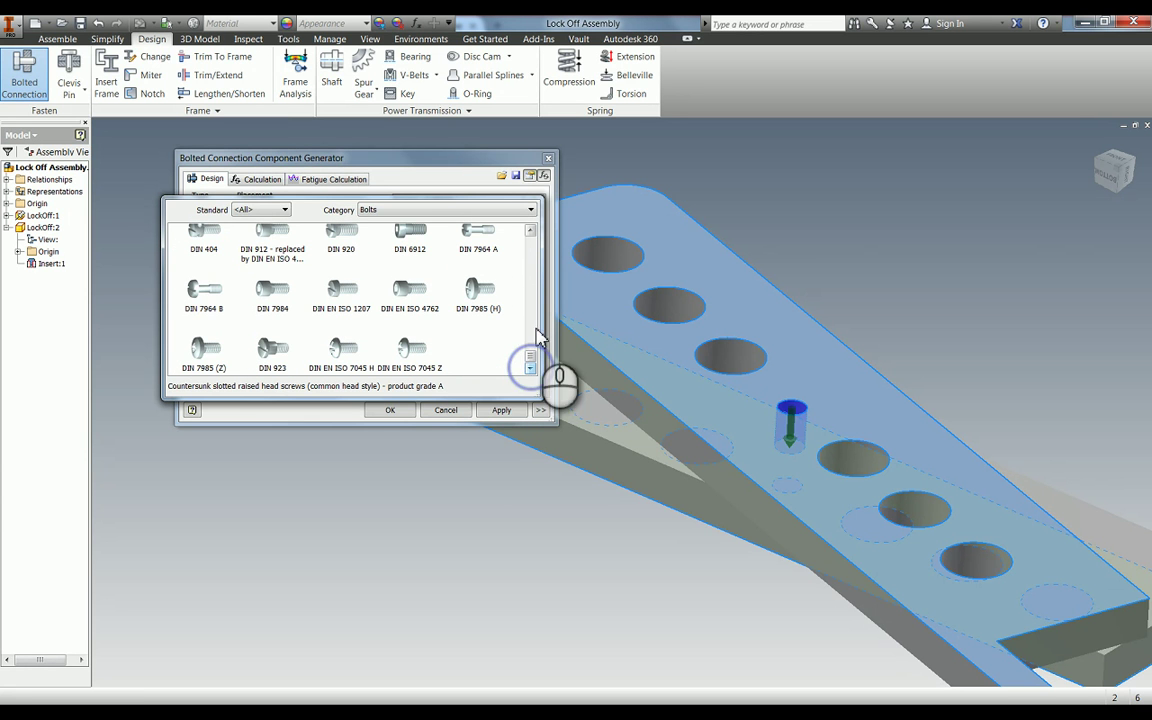
click(478, 235)
click(531, 230)
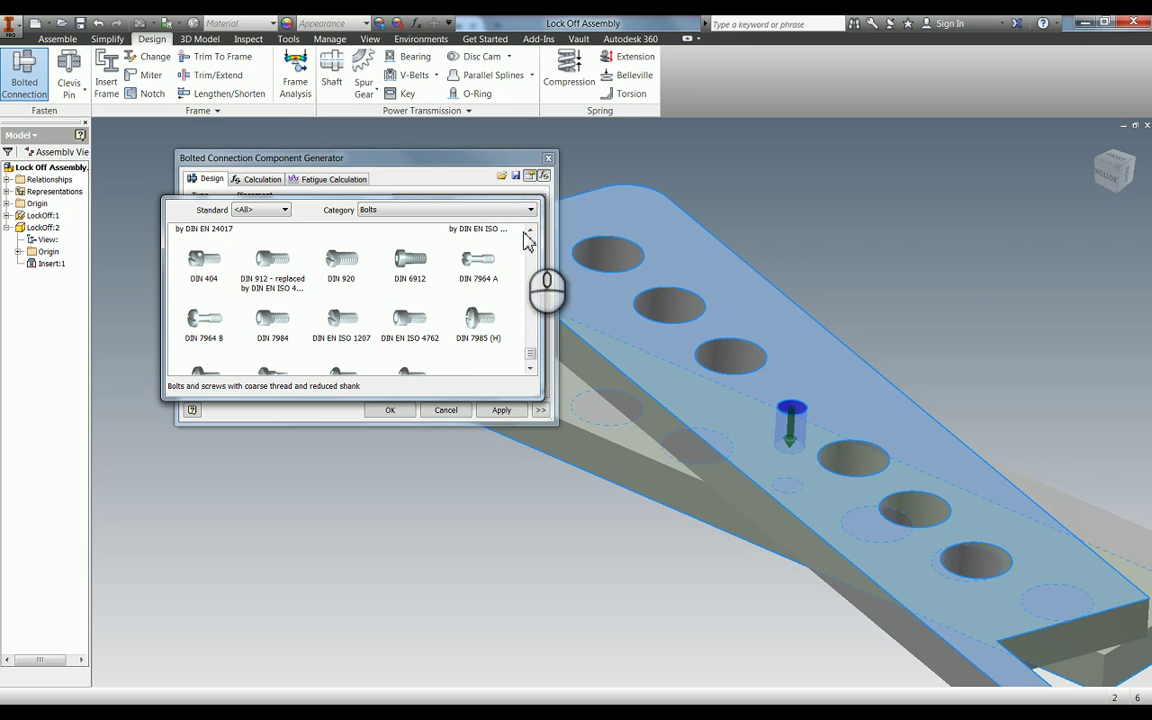
double_click(482, 266)
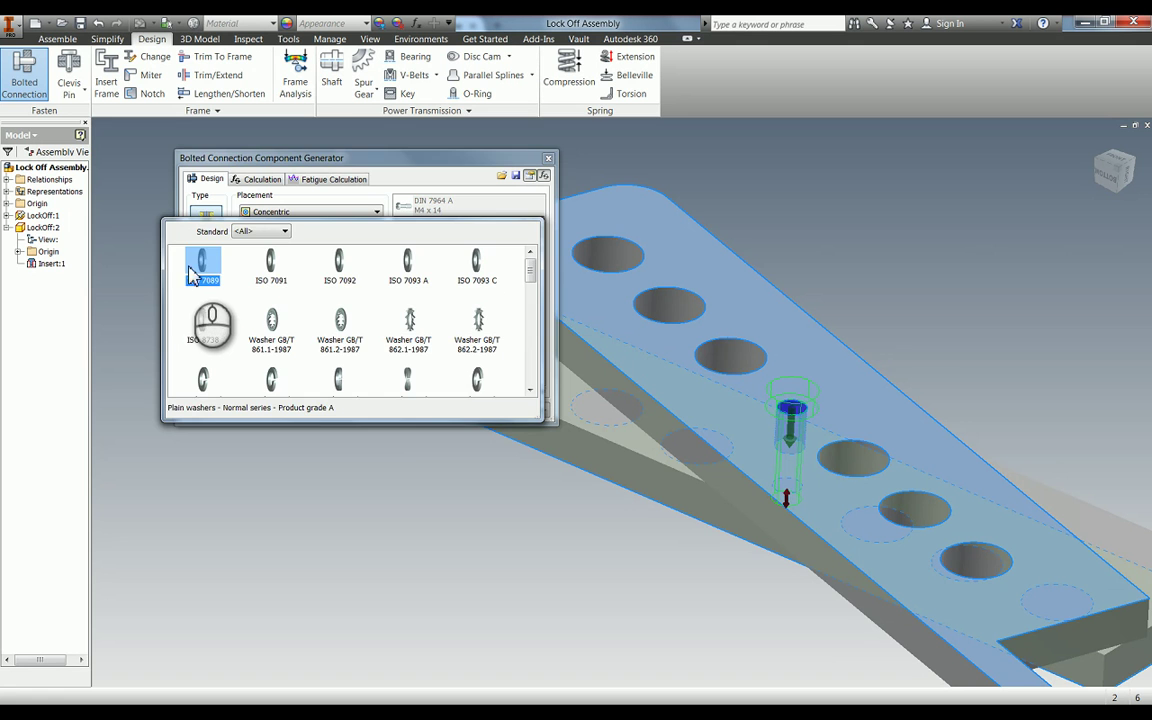
Add an ISO 7089 washer under the bolt head and an ISO 4032 nut at the termination side
click(195, 262)
click(468, 256)
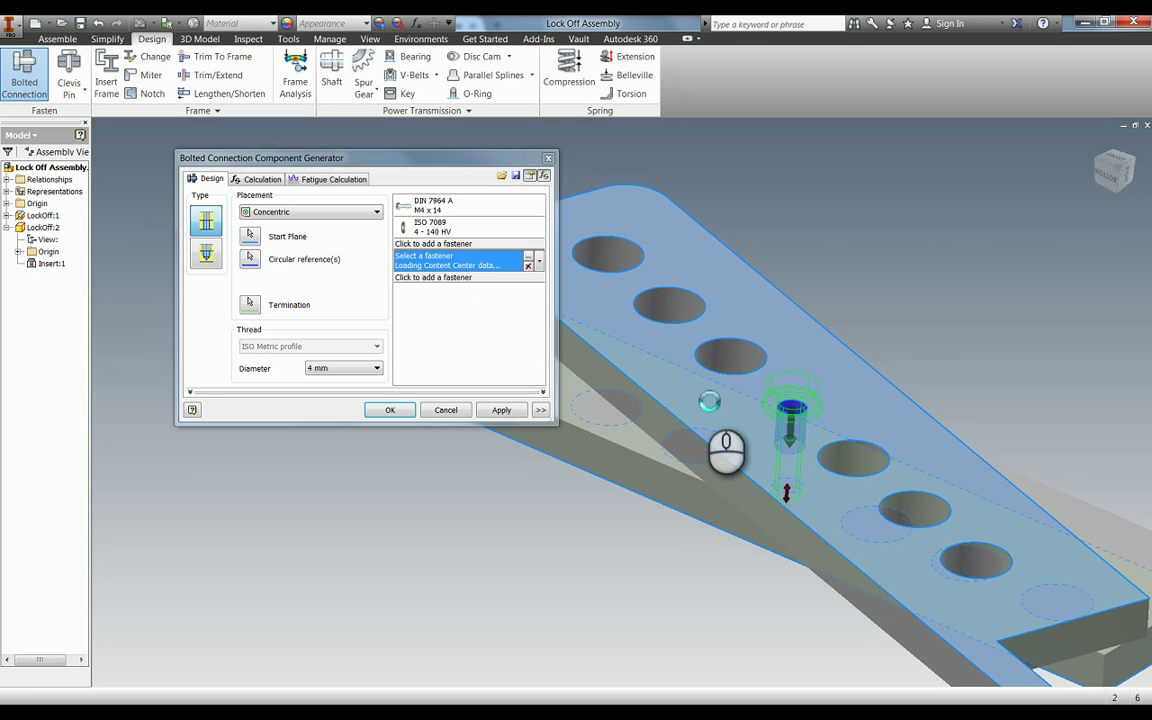
click(445, 266)
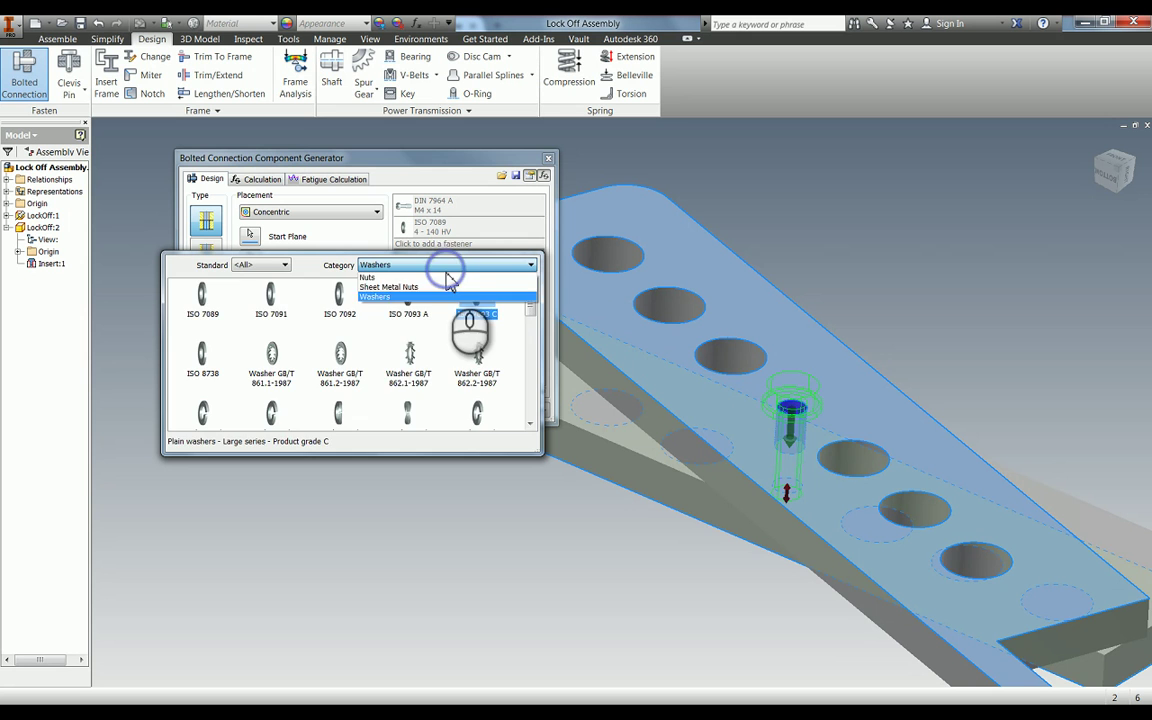
click(447, 277)
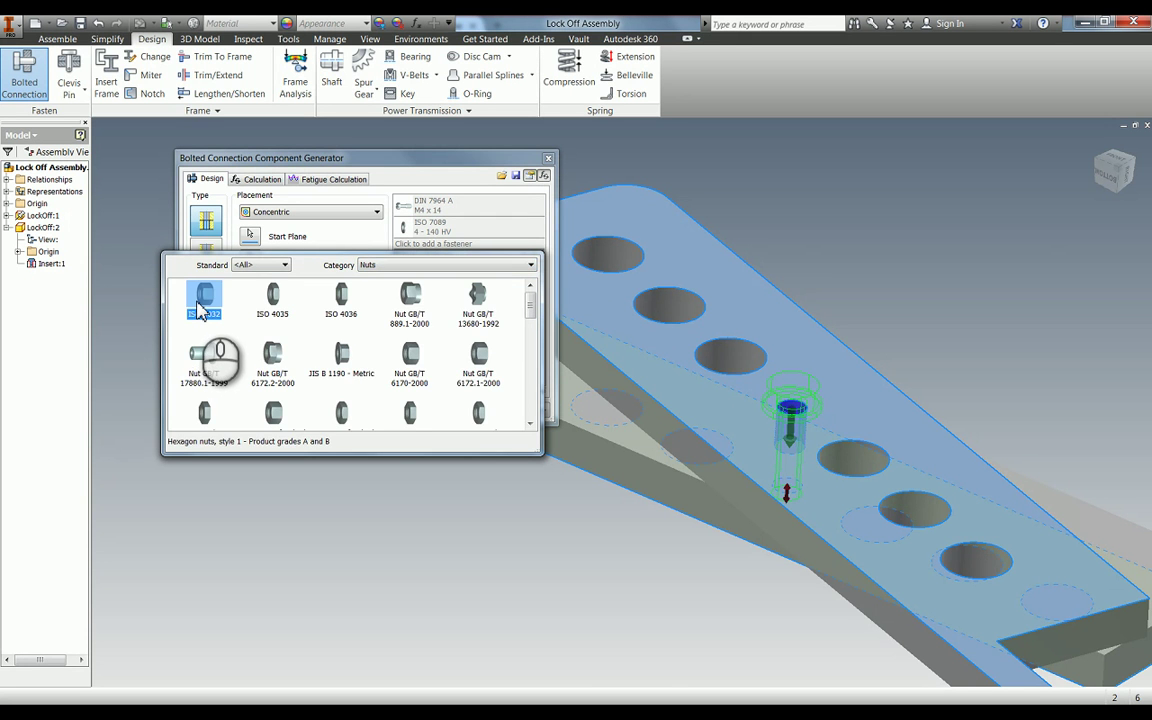
click(200, 305)
Add an ISO 7089 washer on the nut side of the bolted connection
click(452, 300)
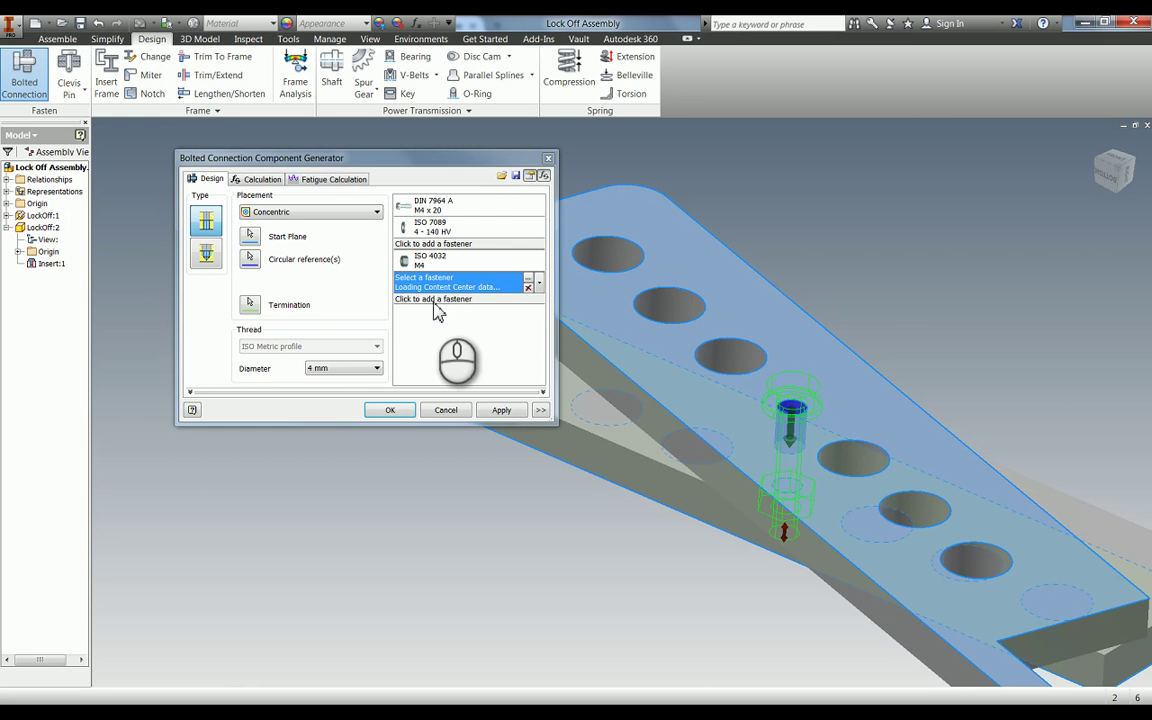
click(510, 287)
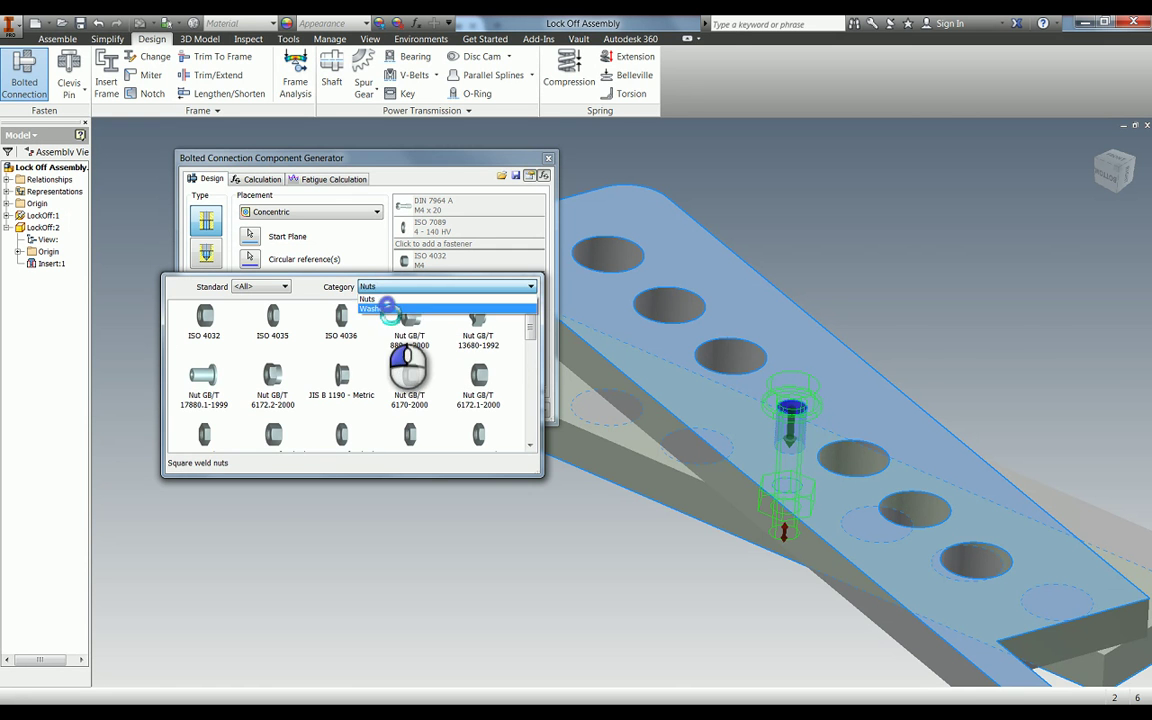
click(387, 307)
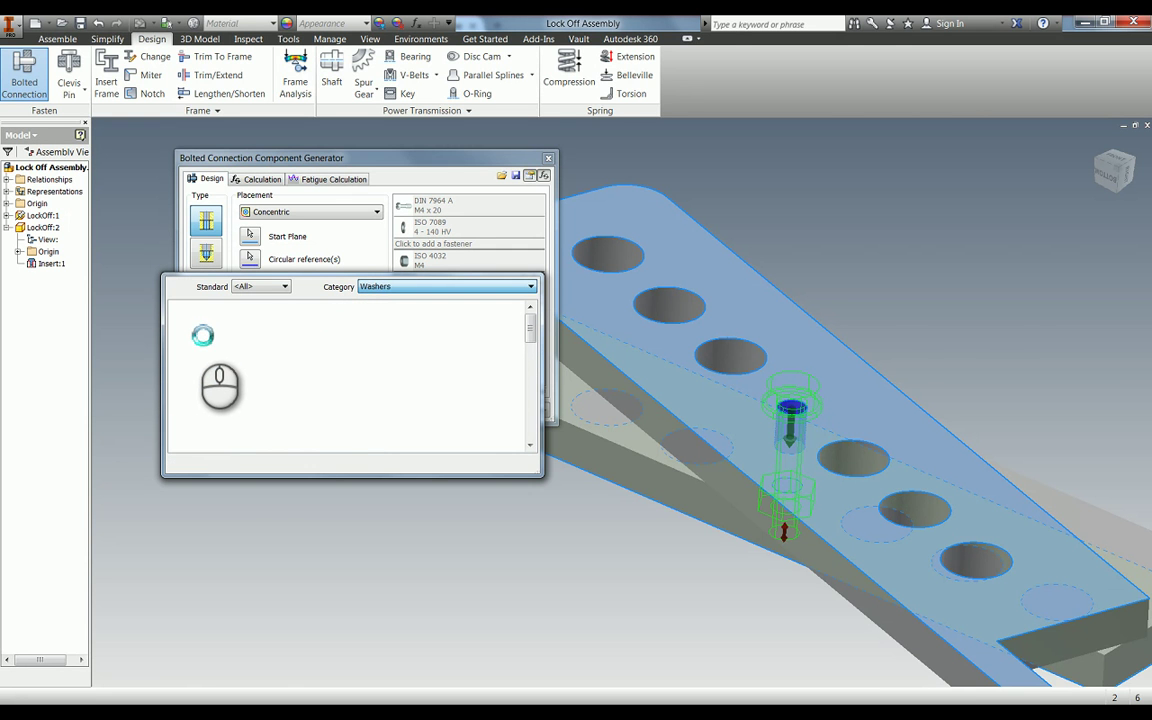
click(196, 322)
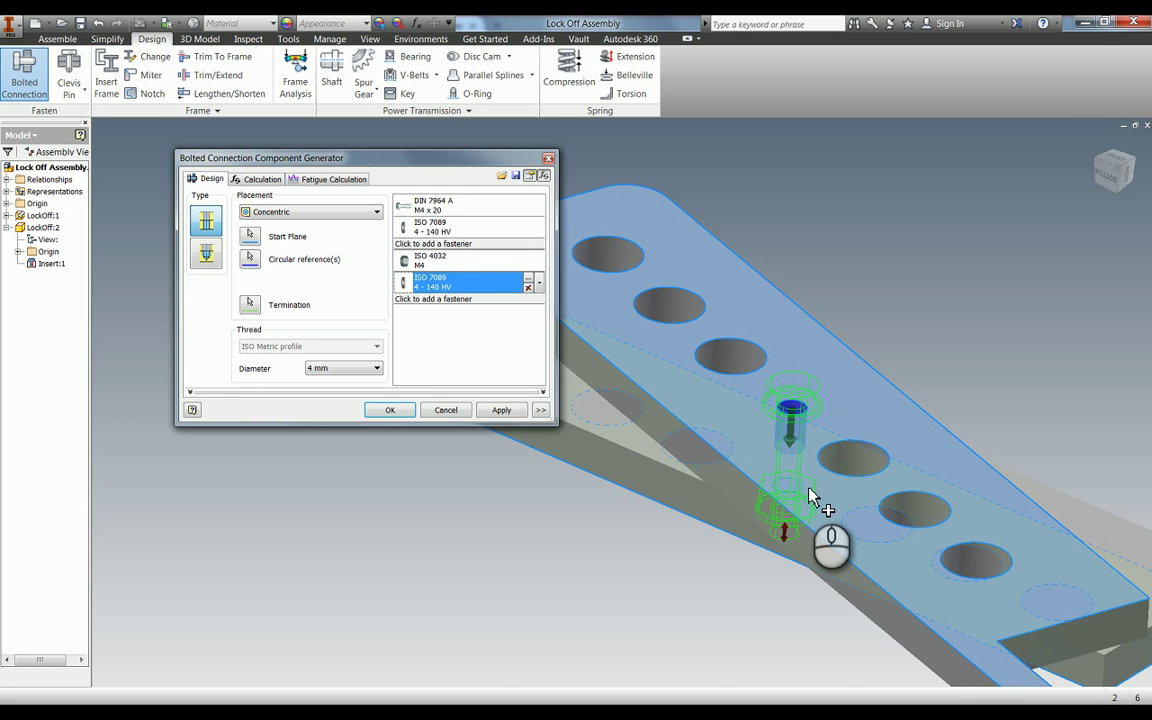
Reorder the nut-side fasteners so the ISO 7089 washer sits between the lower plate and the ISO 4032 nut
shift+middle_drag(925, 588, 742, 447)
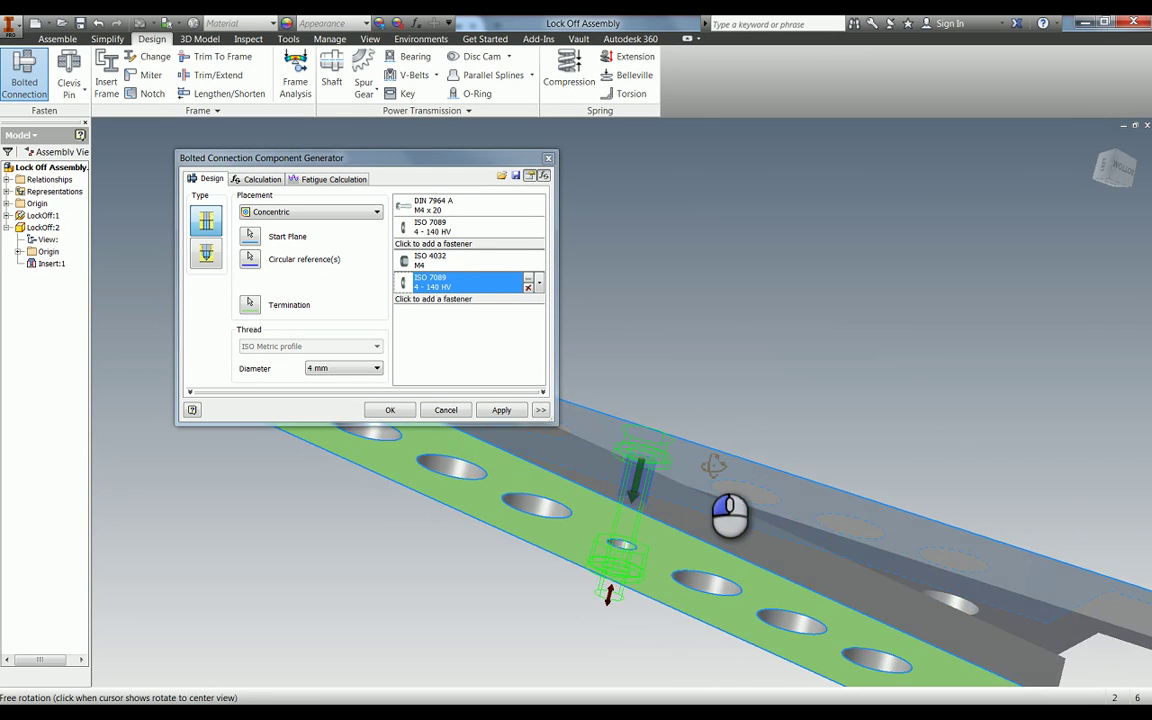
drag(713, 465, 785, 488)
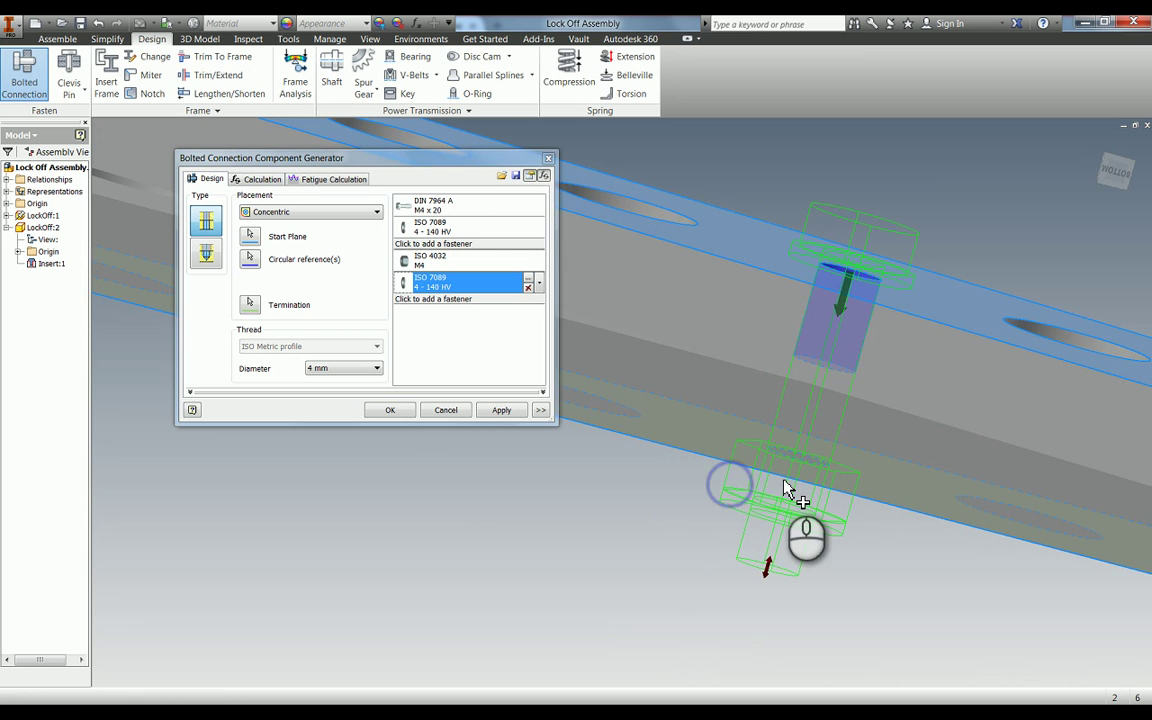
drag(450, 265, 451, 311)
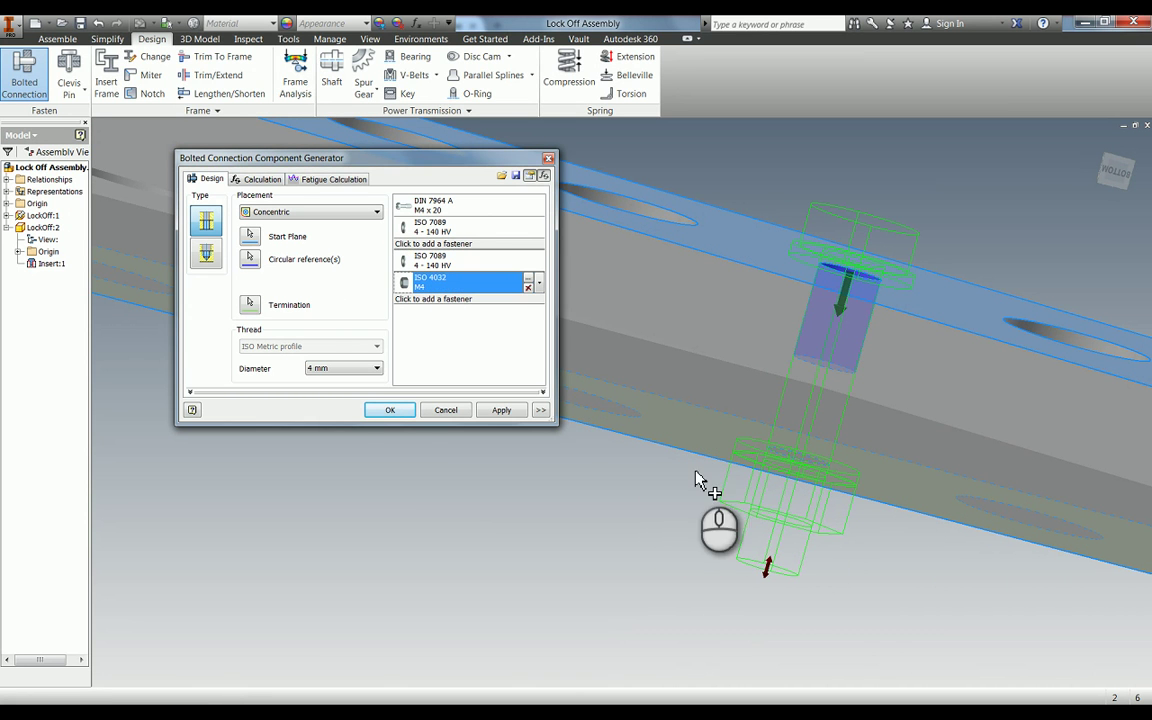
Generate the bolted connection with the proposed file name and review its components in the model tree
click(508, 410)
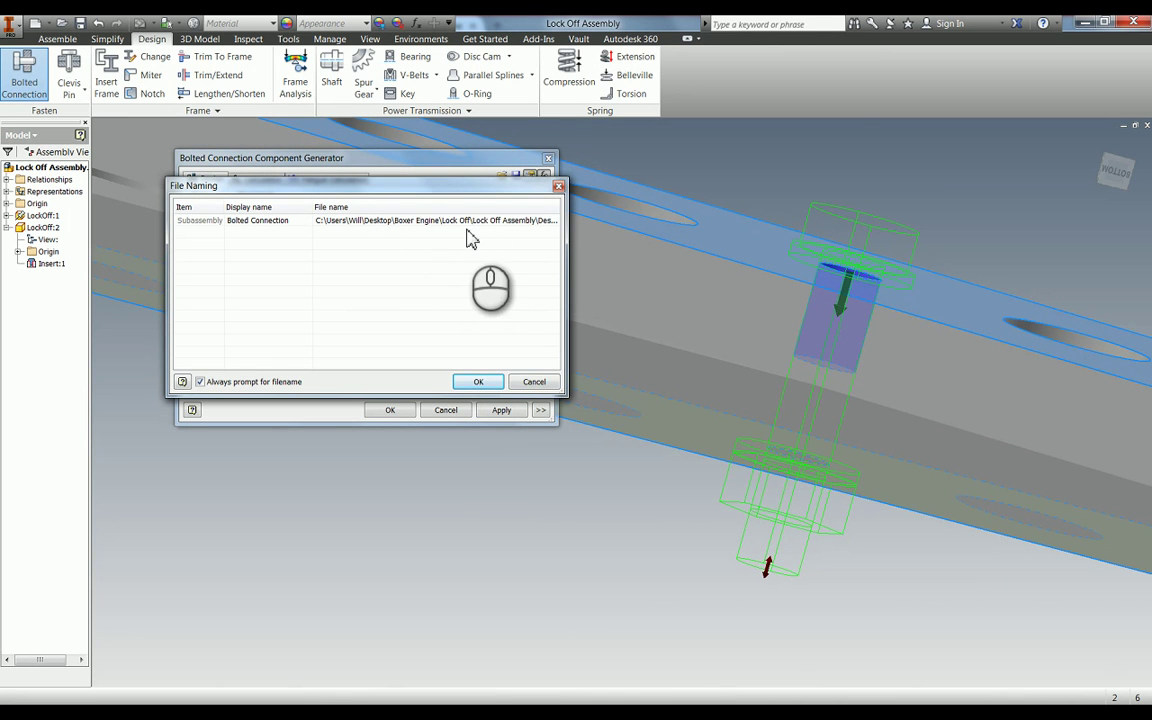
click(479, 382)
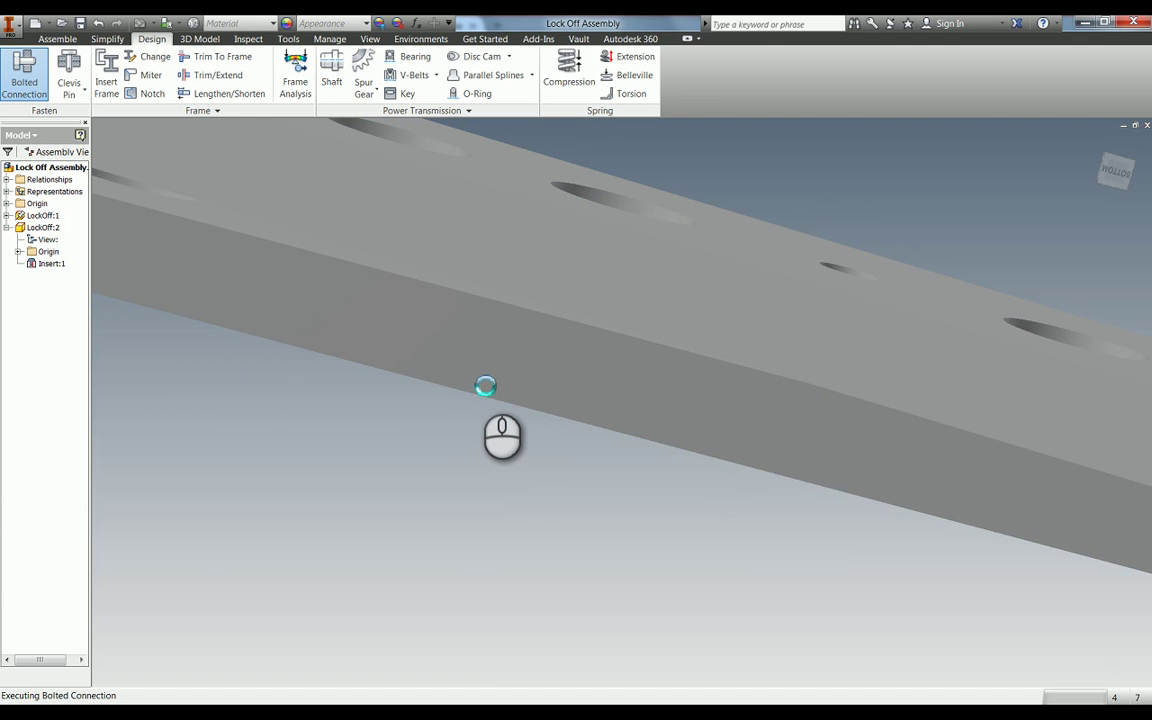
scroll(514, 380, up, 10)
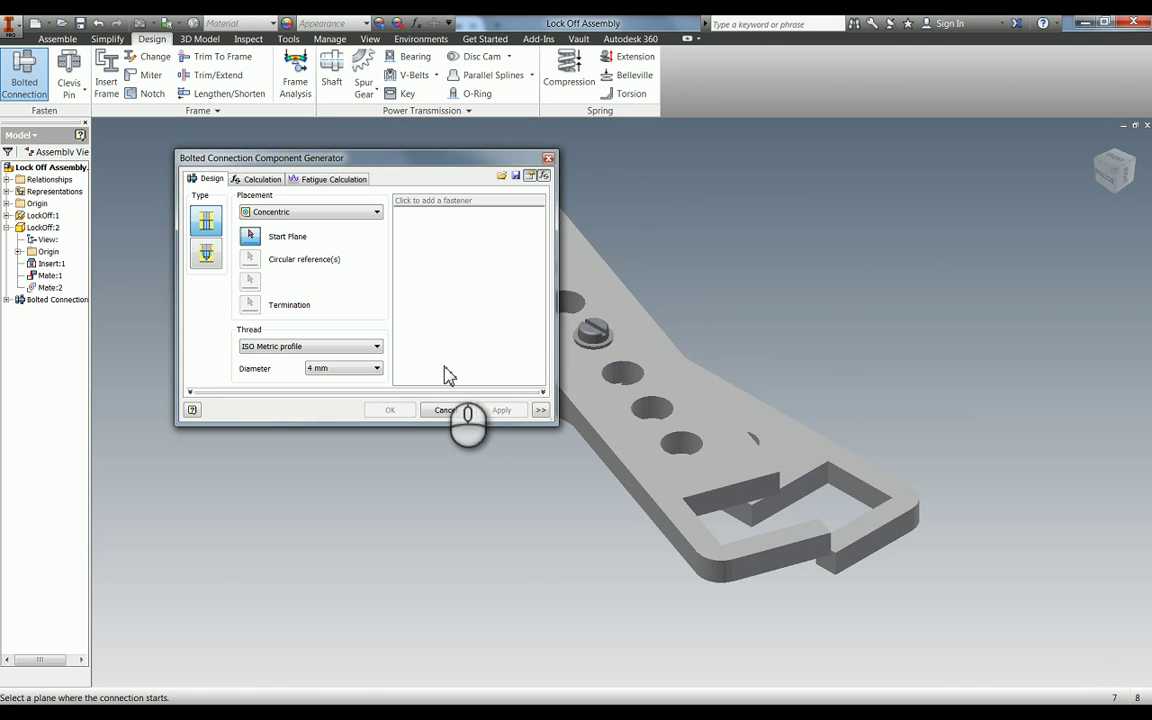
click(446, 410)
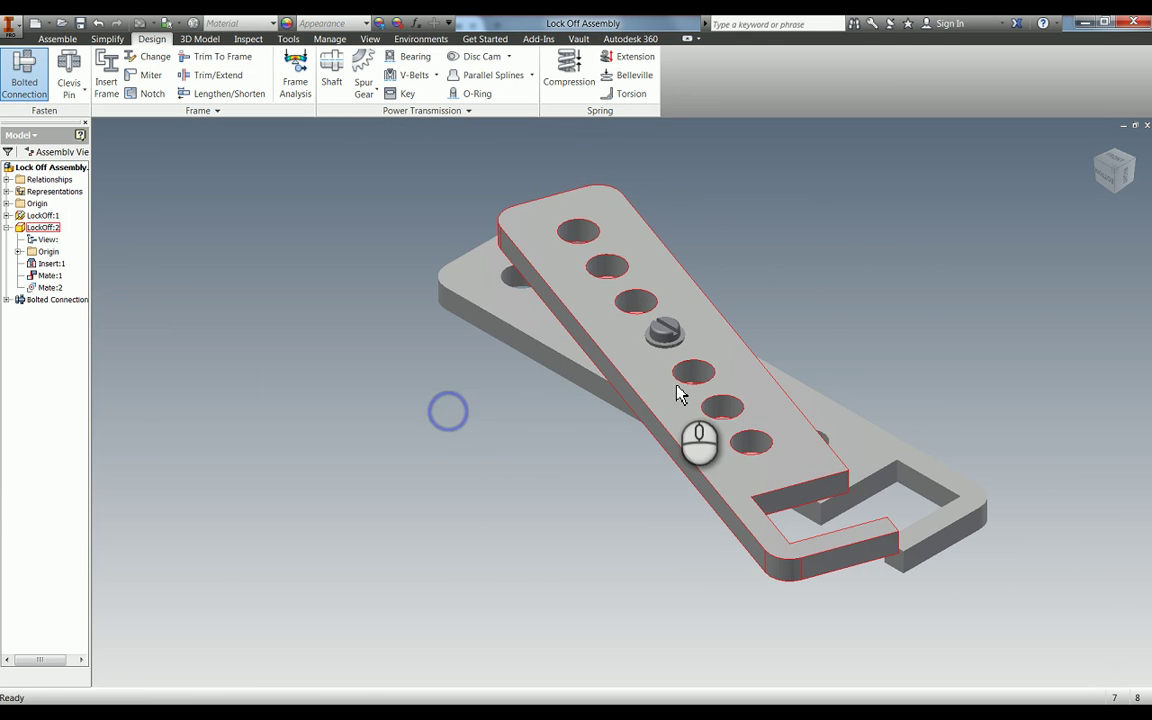
click(7, 299)
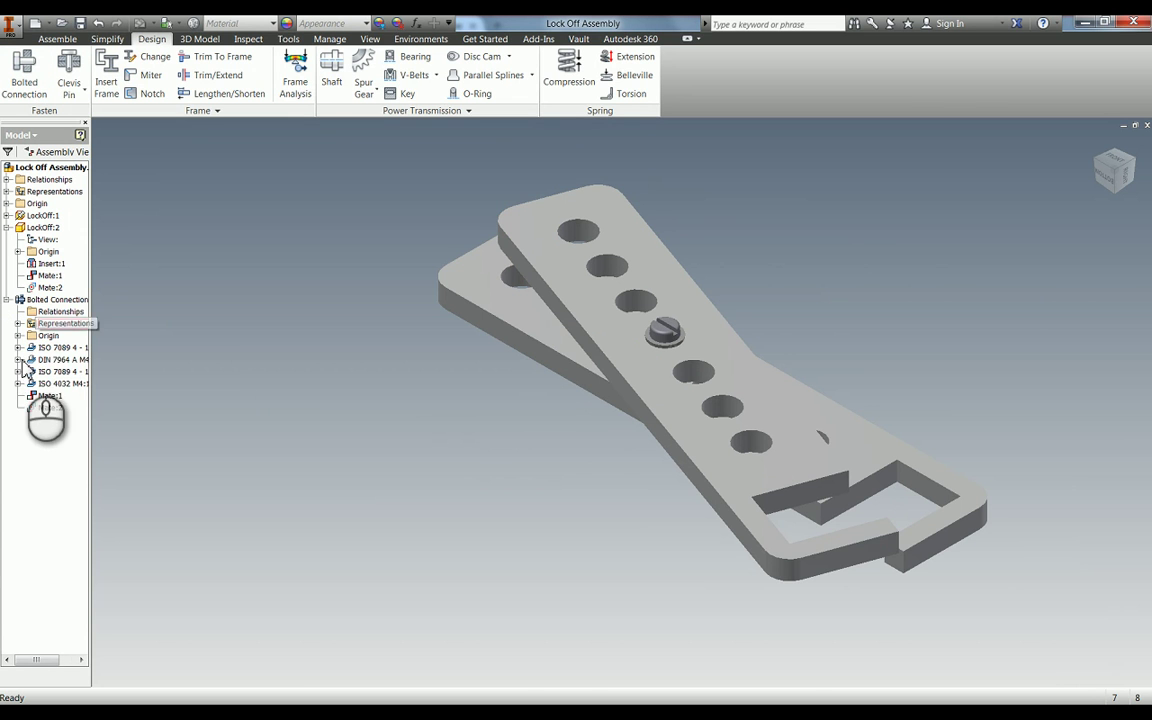
click(7, 300)
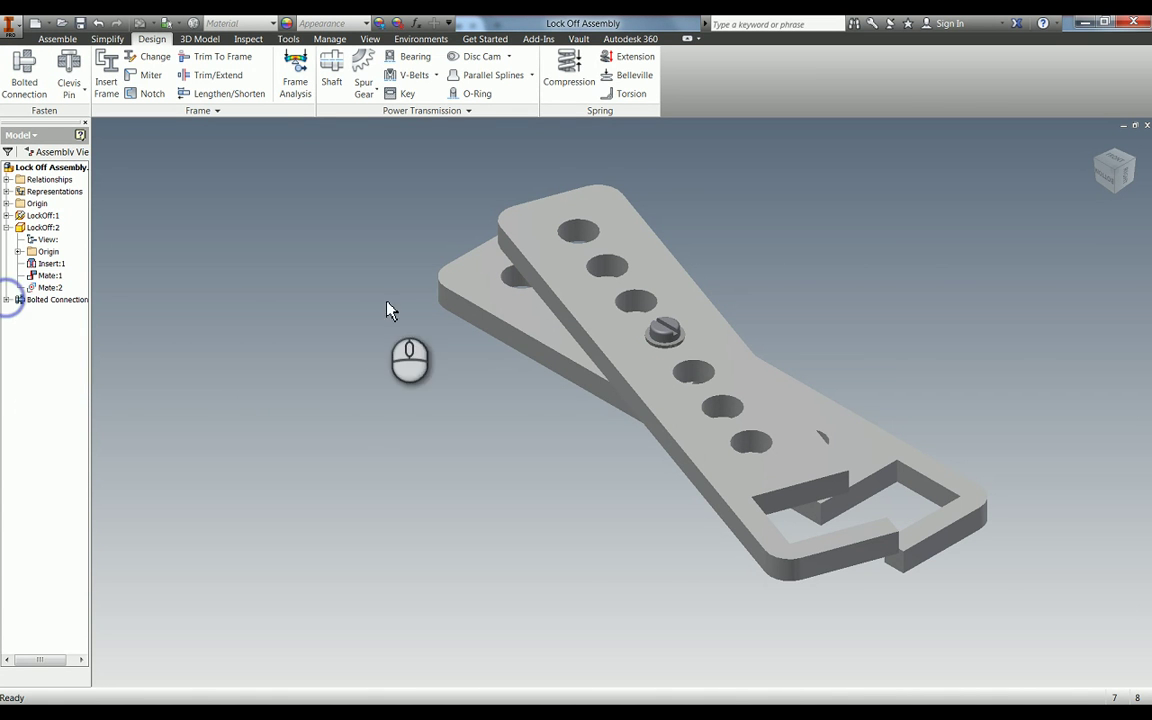
Swing the upper plate about the bolt until its hook end closes over the lower plate's, checking the pivot
key(F4)
drag(555, 419, 761, 499)
middle_drag(780, 476, 433, 373)
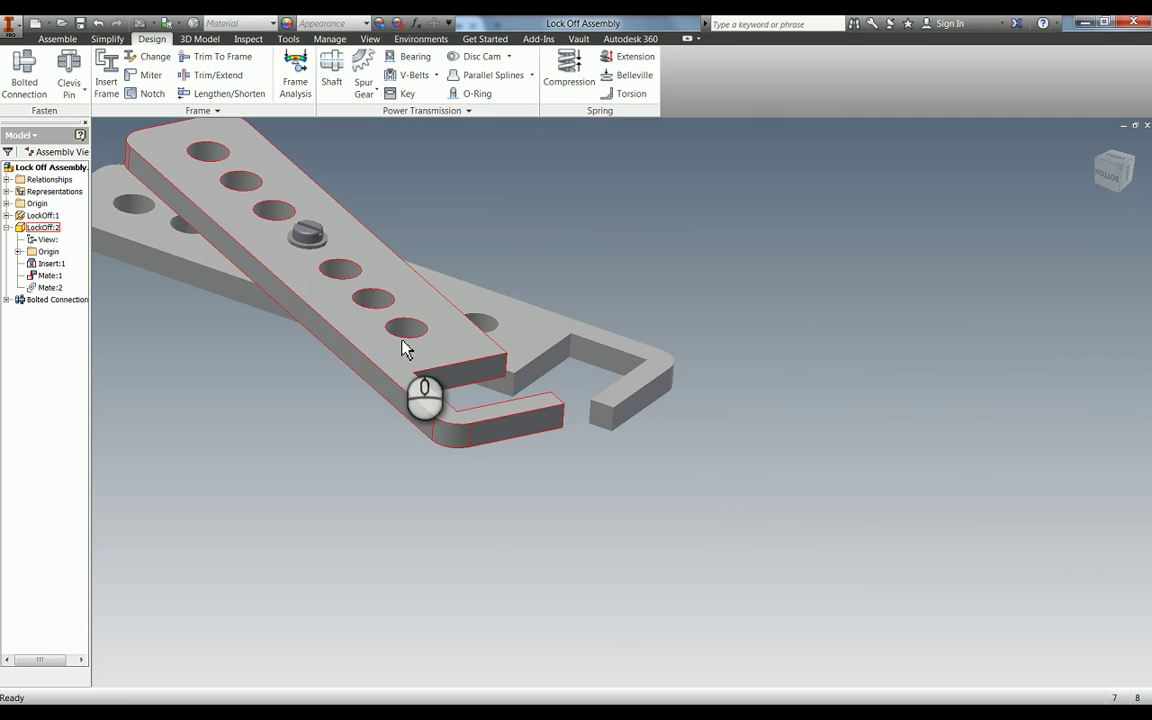
drag(401, 338, 672, 370)
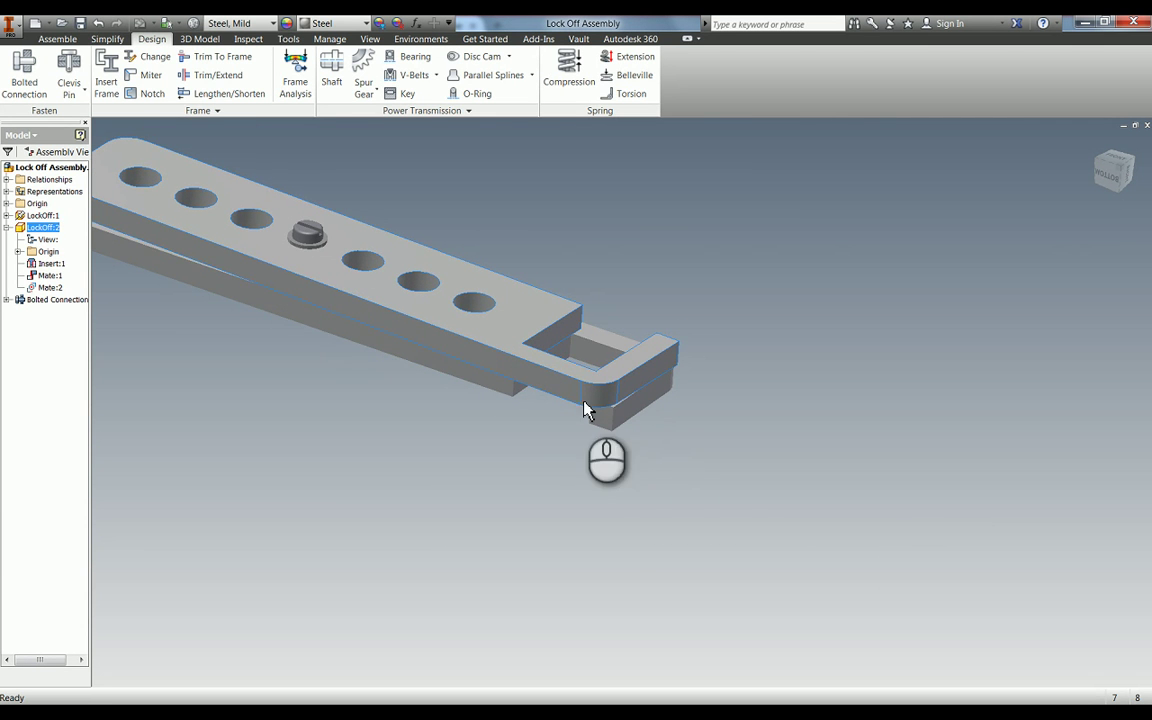
scroll(597, 373, down, 3)
scroll(330, 367, up, 3)
middle_drag(347, 357, 723, 506)
Nudge the upper plate about the bolt to check how its holes line up with the lower plate's
click(426, 336)
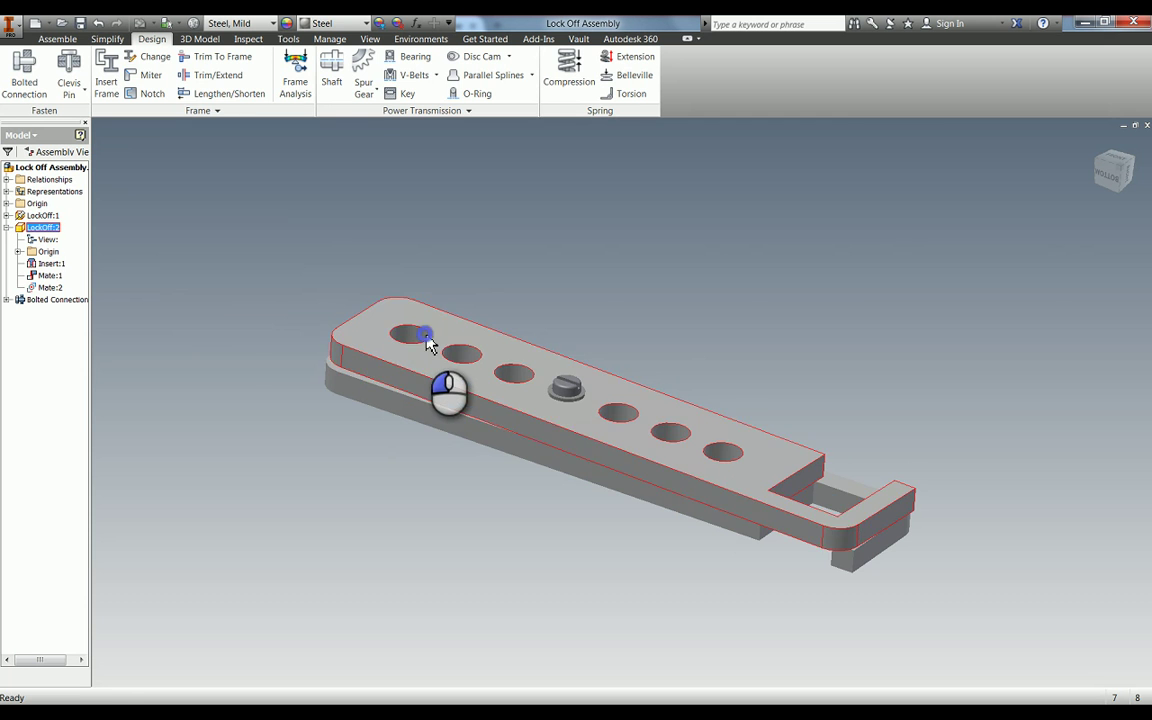
drag(427, 343, 418, 363)
key(F4)
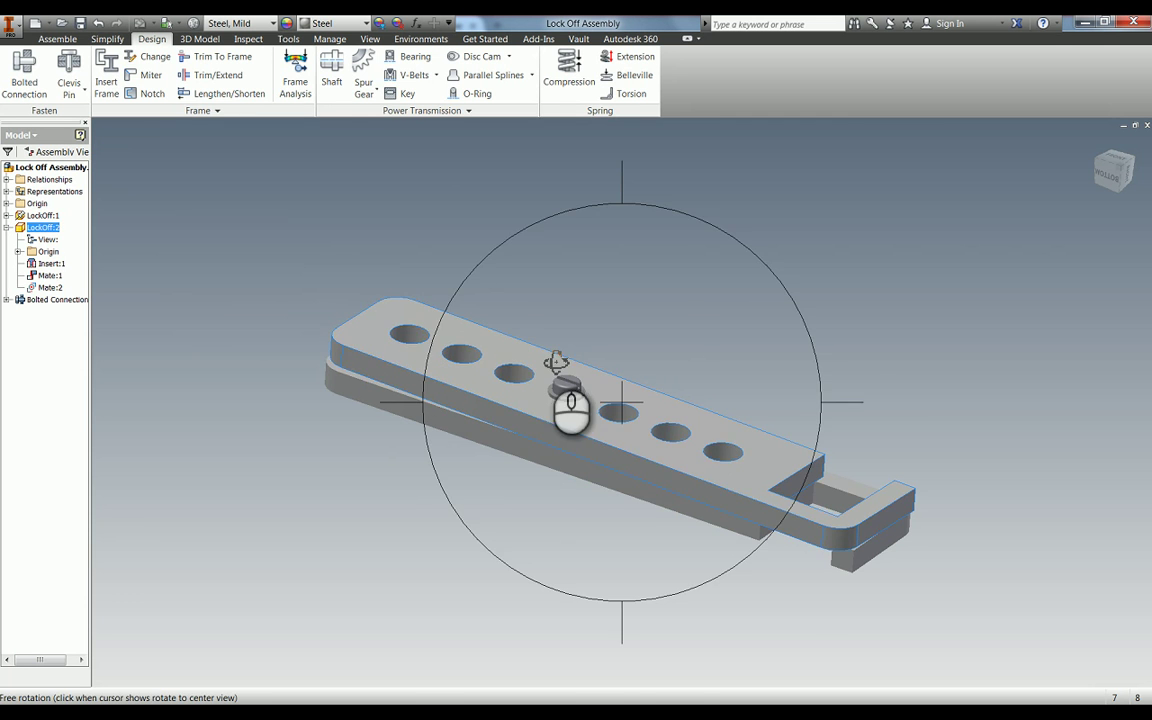
drag(568, 383, 555, 445)
middle_drag(491, 311, 535, 396)
scroll(508, 270, down, 3)
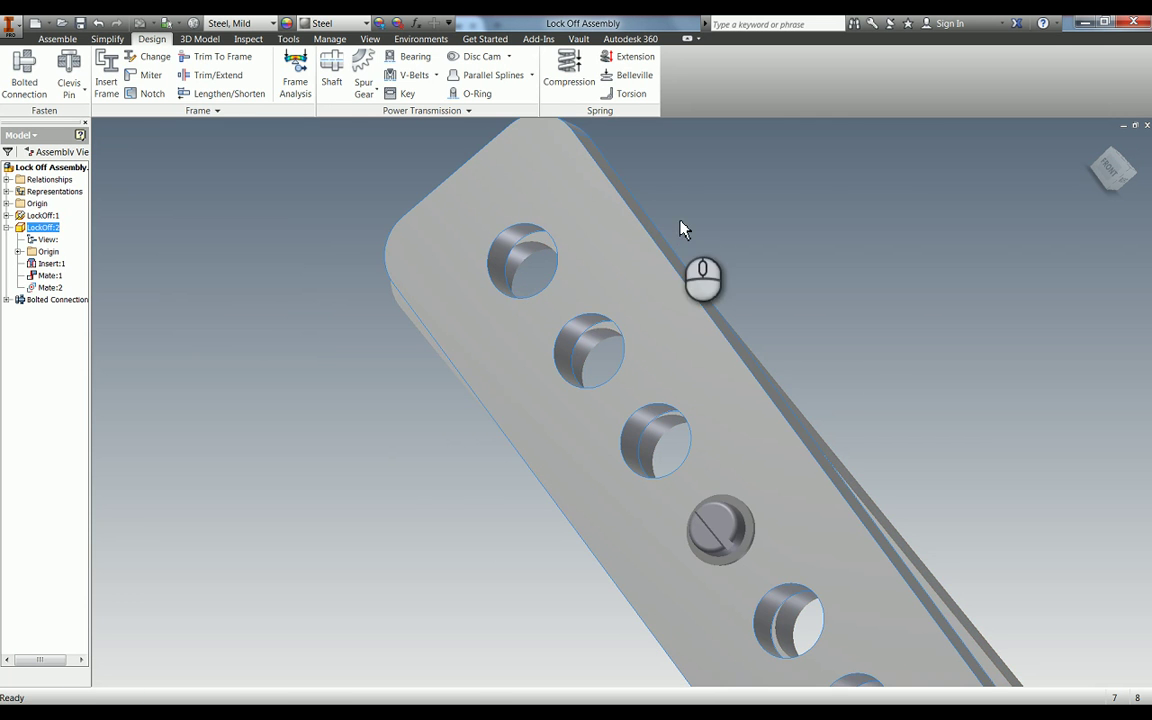
drag(571, 243, 561, 250)
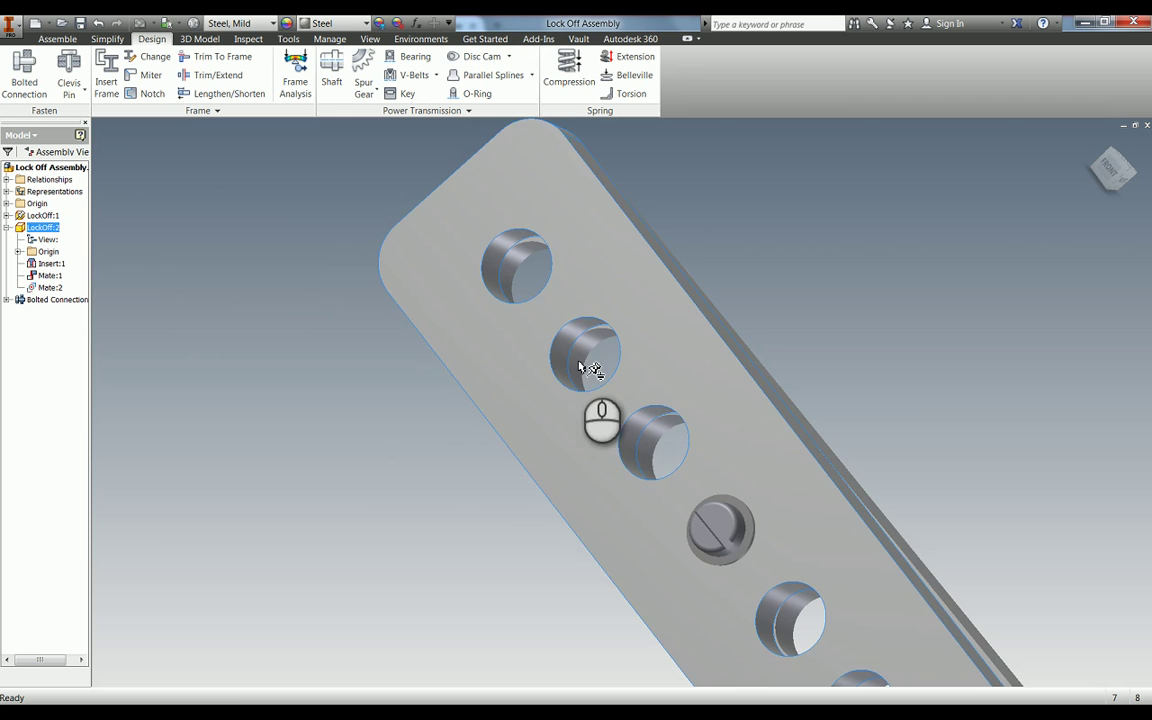
Swing the upper plate open so the two plates cross in an X, and clear the selection
scroll(543, 463, up, 4)
key(F4)
drag(598, 452, 651, 425)
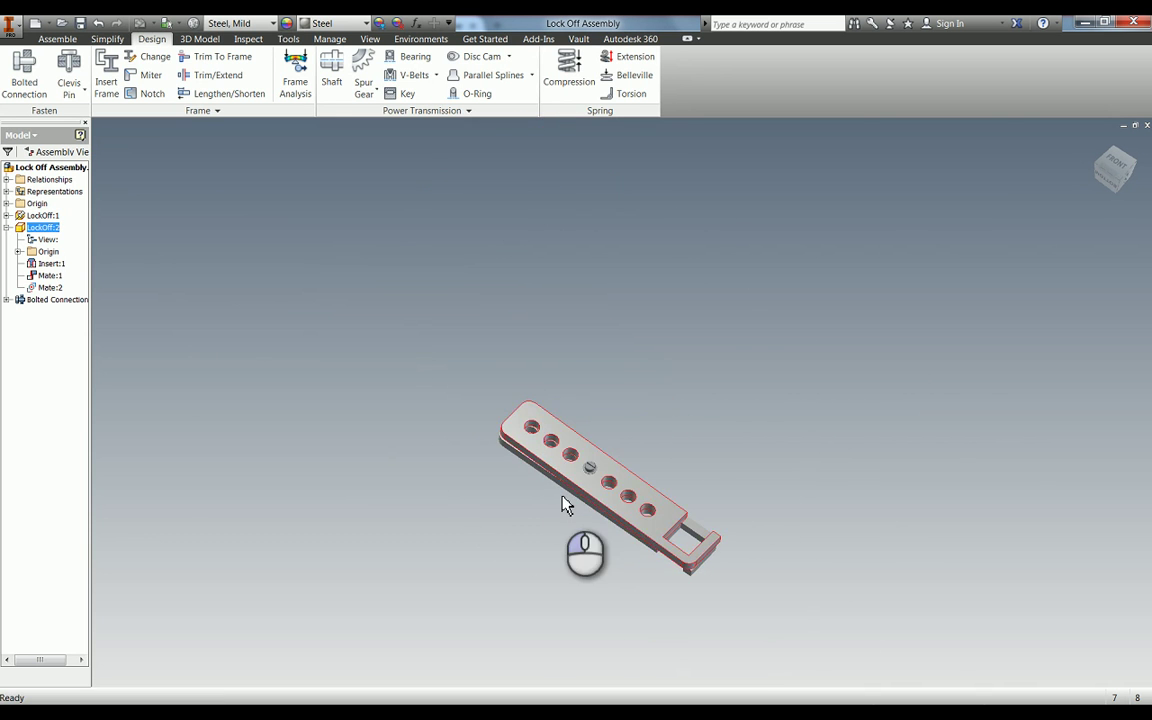
drag(548, 468, 680, 400)
middle_drag(580, 462, 614, 372)
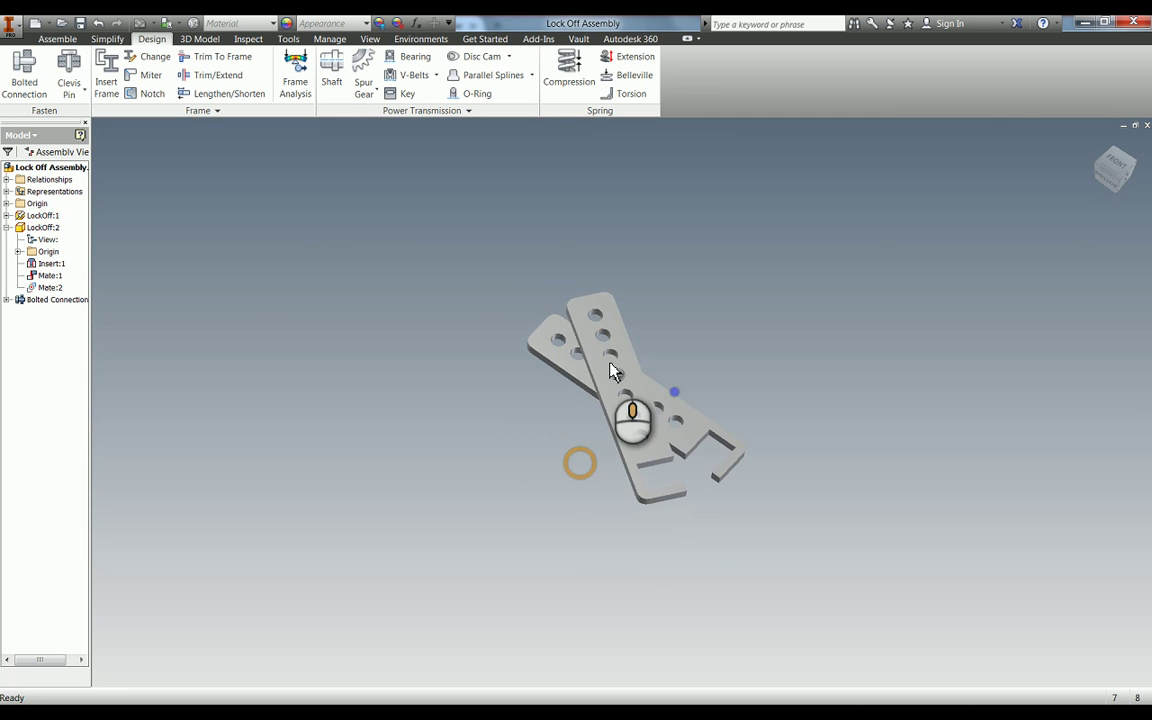
scroll(610, 365, up, 5)
click(327, 254)
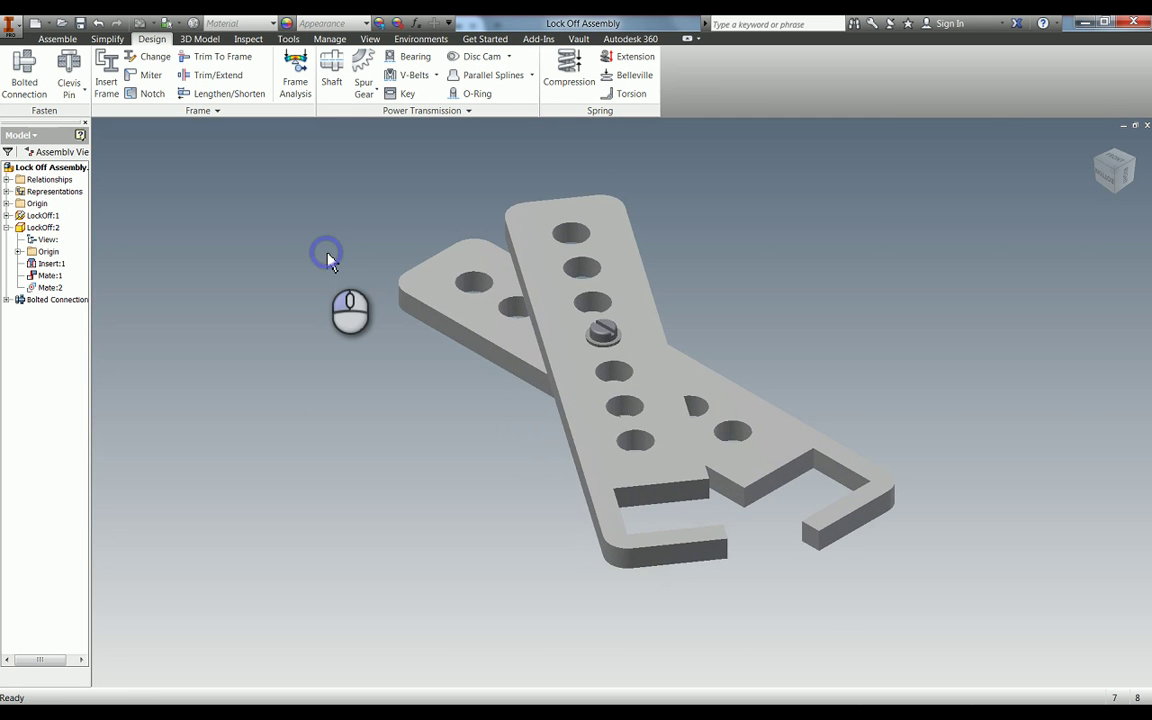